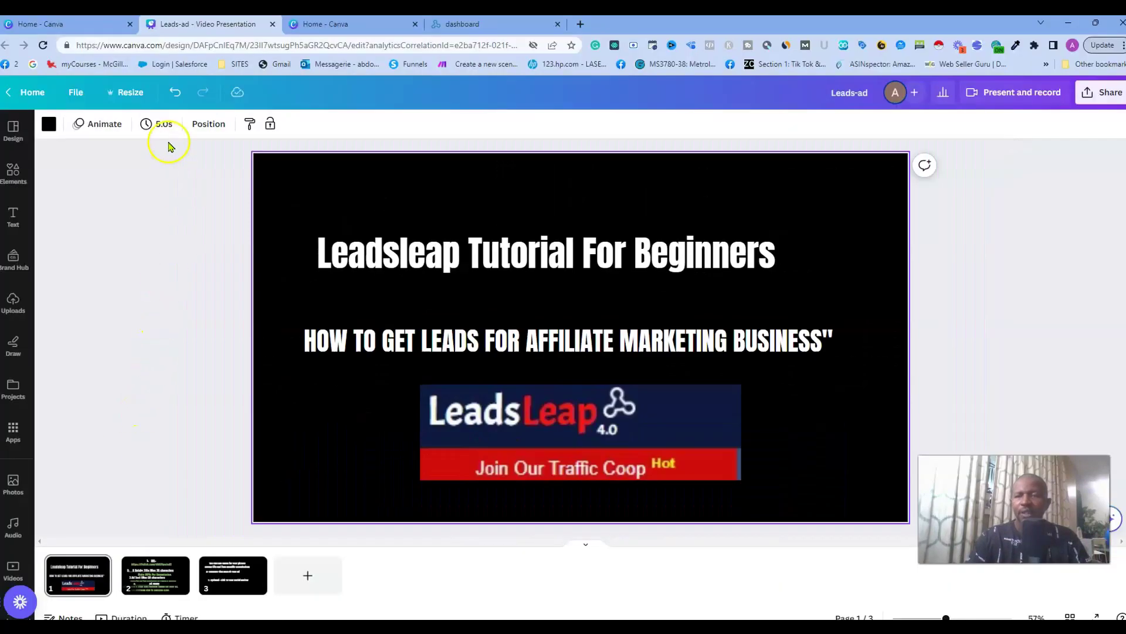
- Show the LeadsLeap members dashboard with its welcome message, new ads listing and Surf & Earn ads
{"action": "left_click", "coordinate": [464, 24]}
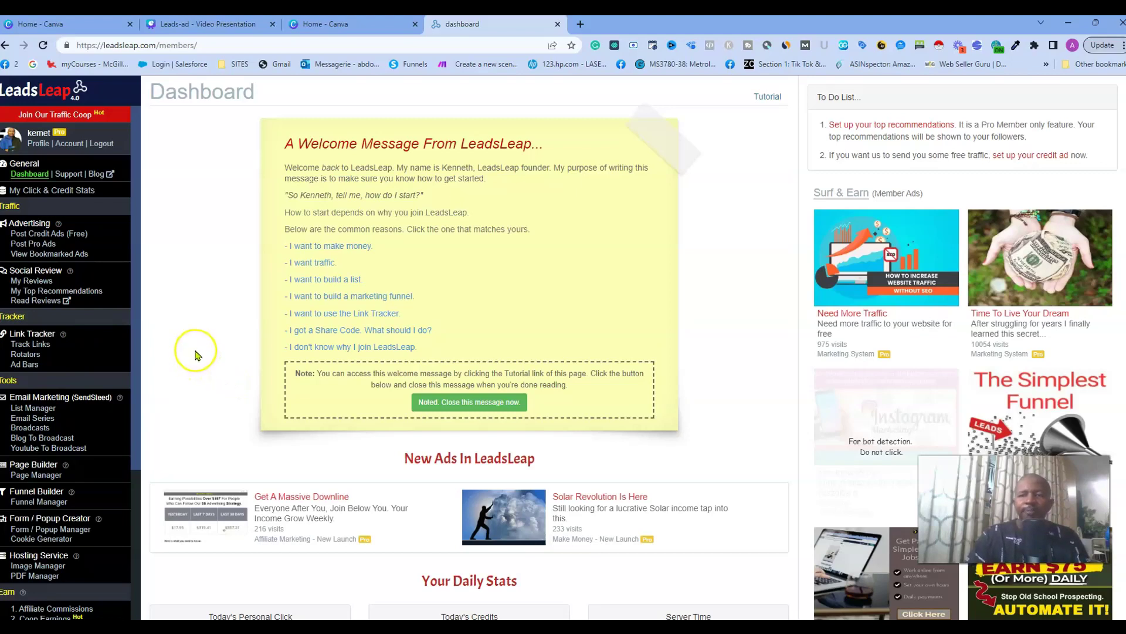
{"action": "scroll", "coordinate": [194, 350], "scroll_direction": "down", "scroll_amount": 1}
{"action": "scroll", "coordinate": [194, 350], "scroll_direction": "up", "scroll_amount": 1}
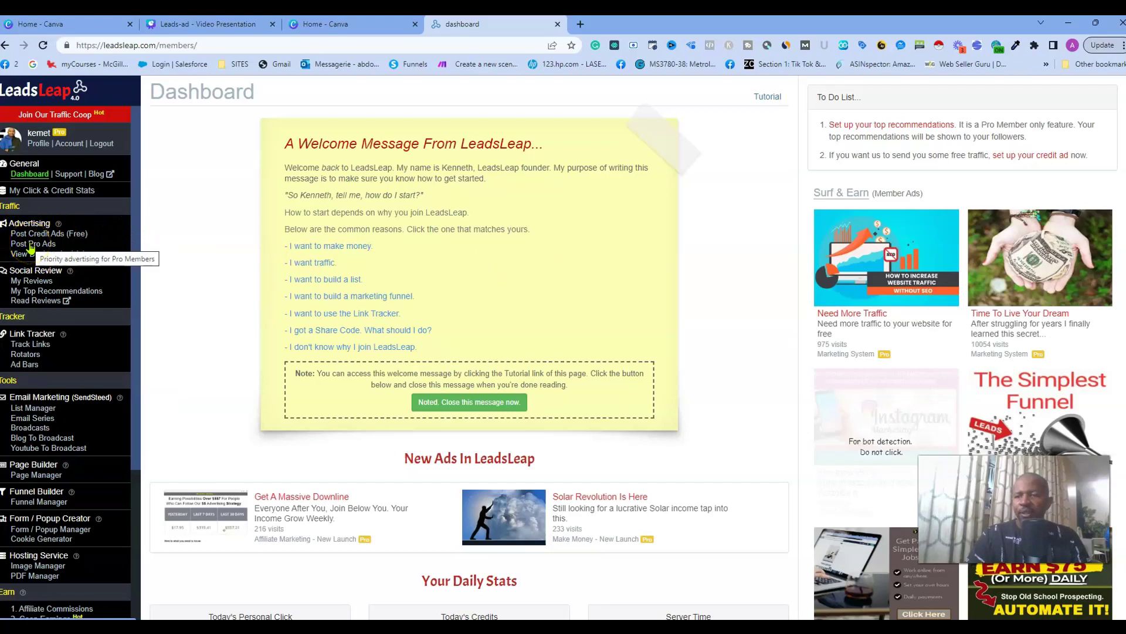
- Look over the Post Pro Ads page and highlight its 4/10 total pro ads count
{"action": "left_click", "coordinate": [32, 243]}
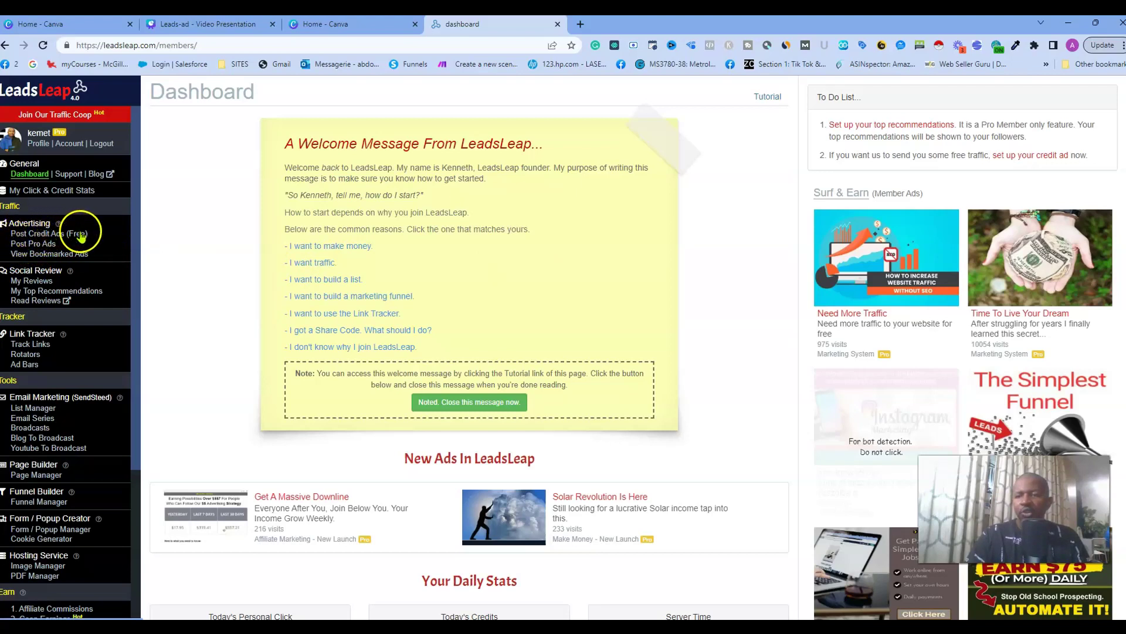
{"action": "left_click", "coordinate": [47, 236]}
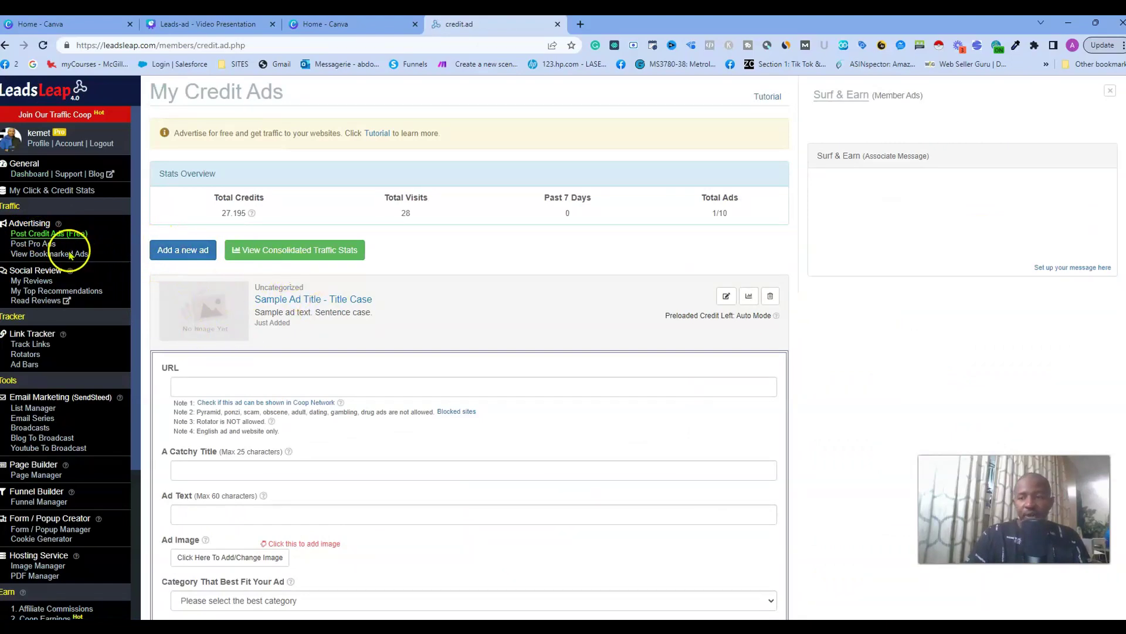
{"action": "left_click", "coordinate": [35, 249]}
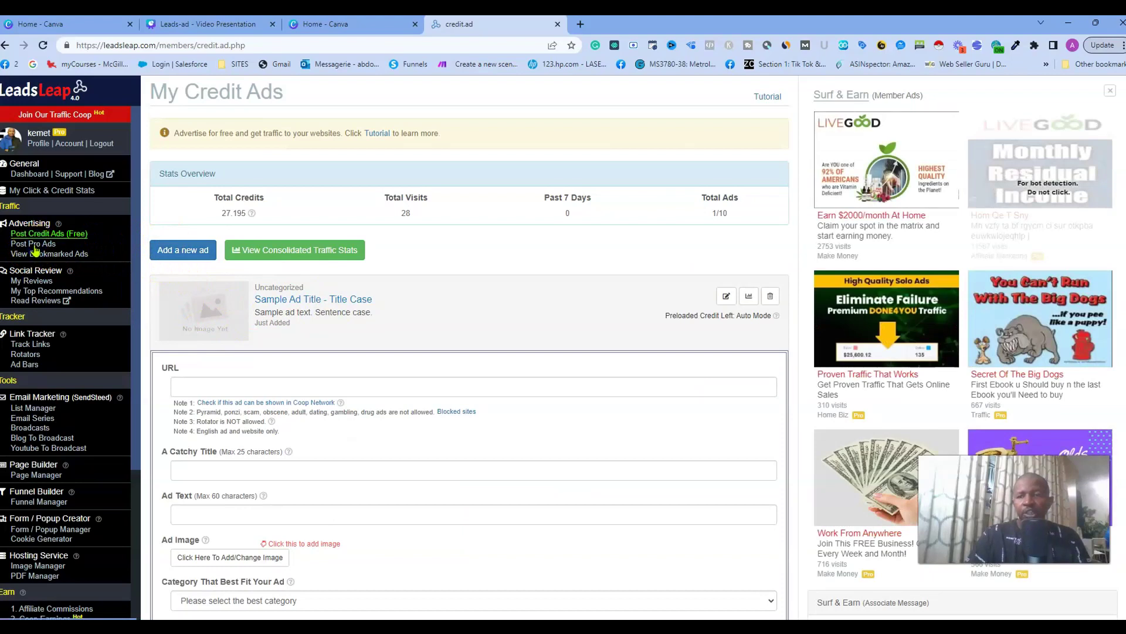
{"action": "left_click", "coordinate": [425, 286]}
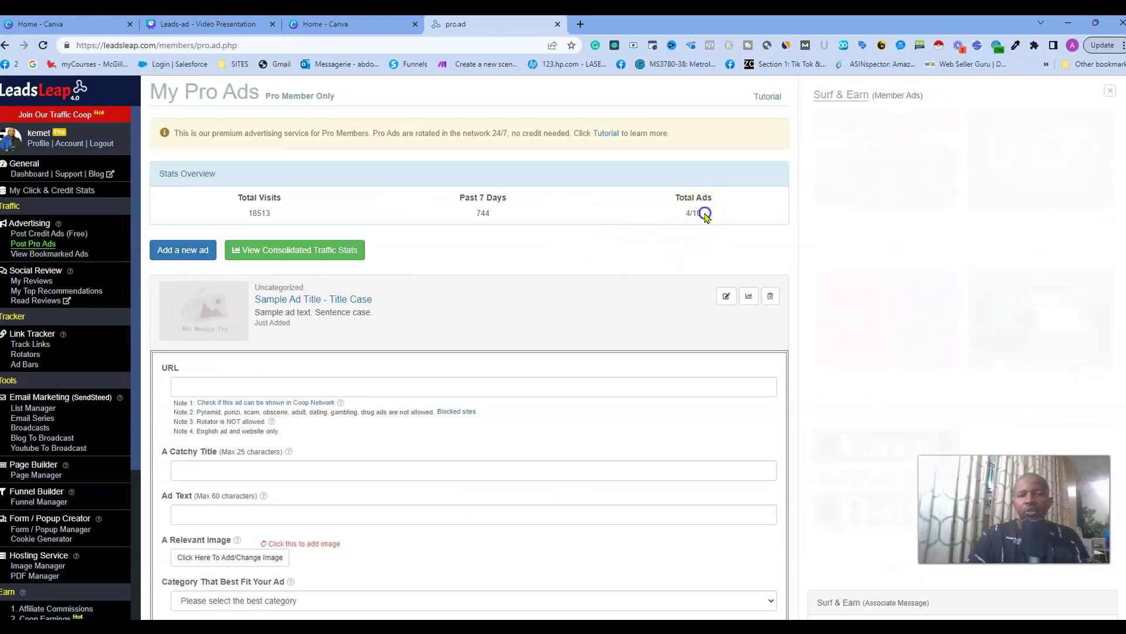
{"action": "left_click_drag", "start_coordinate": [704, 214], "coordinate": [656, 217]}
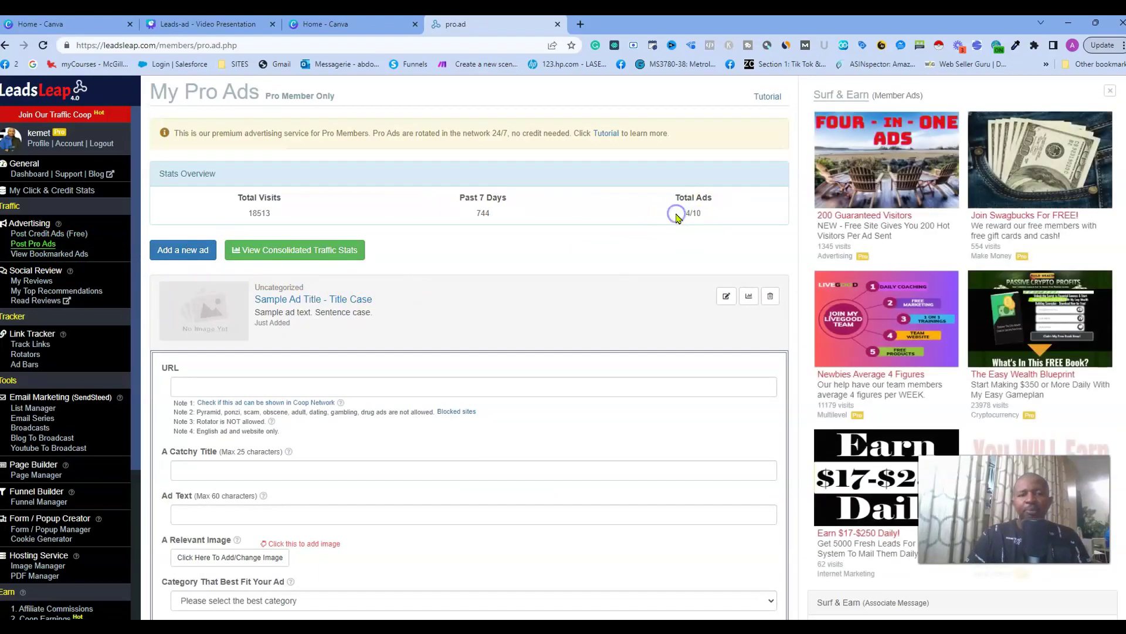
{"action": "left_click_drag", "start_coordinate": [682, 215], "coordinate": [699, 216]}
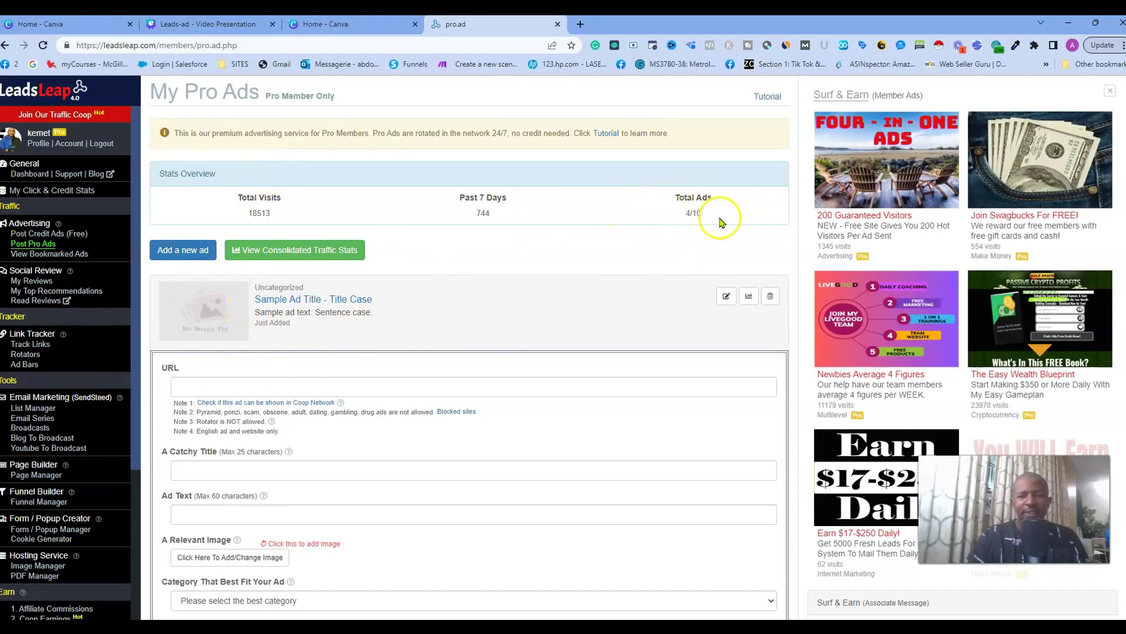
- Return to Post Credit Ads (Free) and place the cursor in the new ad's URL field
{"action": "left_click", "coordinate": [37, 234]}
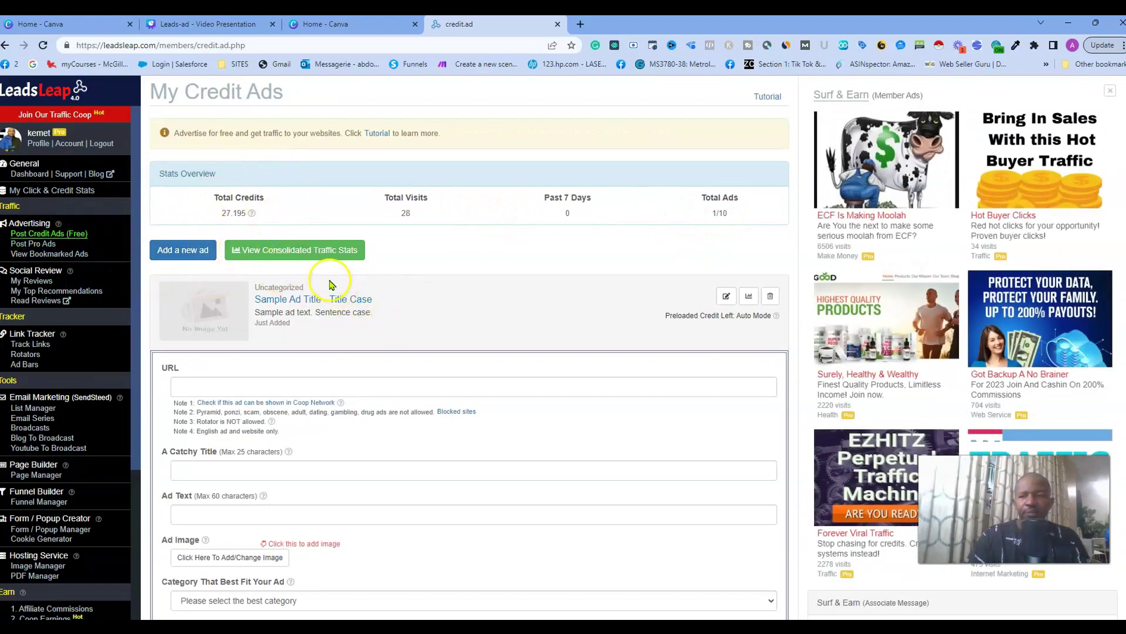
{"action": "scroll", "coordinate": [329, 285], "scroll_direction": "down", "scroll_amount": 1}
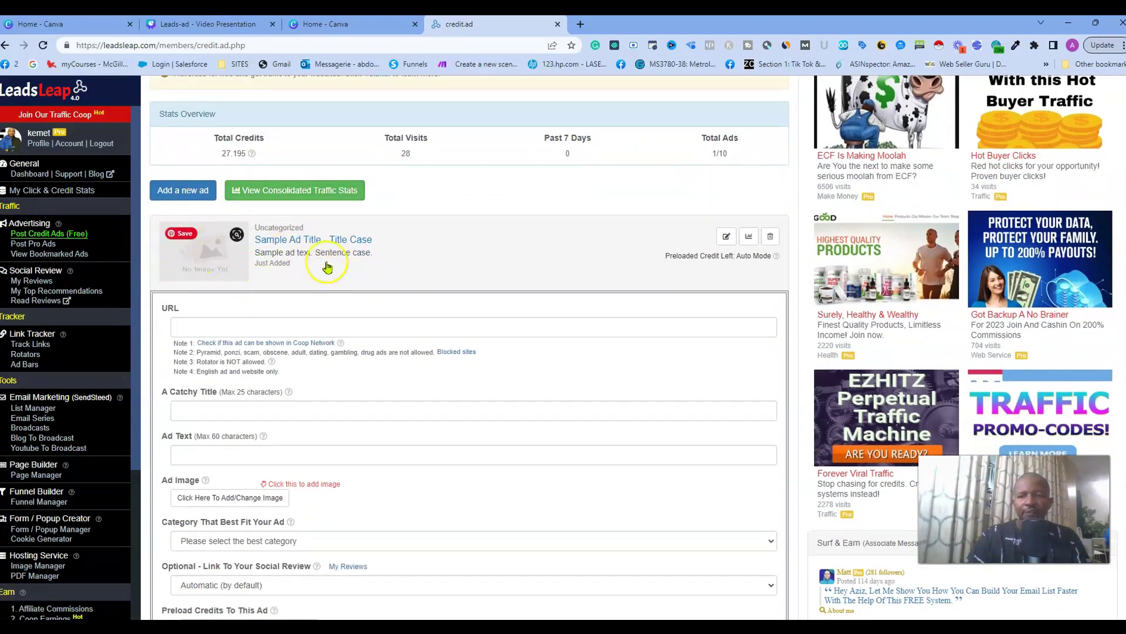
{"action": "scroll", "coordinate": [217, 252], "scroll_direction": "down", "scroll_amount": 1}
{"action": "left_click", "coordinate": [215, 268]}
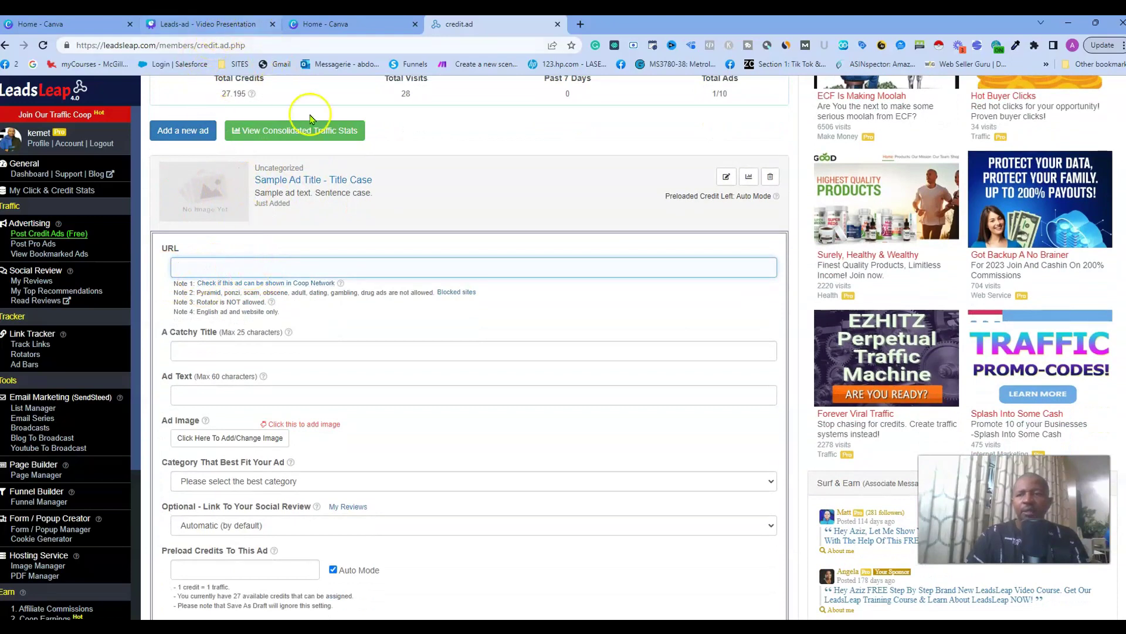
- Open the landing-page URL written on slide 2 of the Leads-ad presentation in a new tab
{"action": "left_click", "coordinate": [216, 27]}
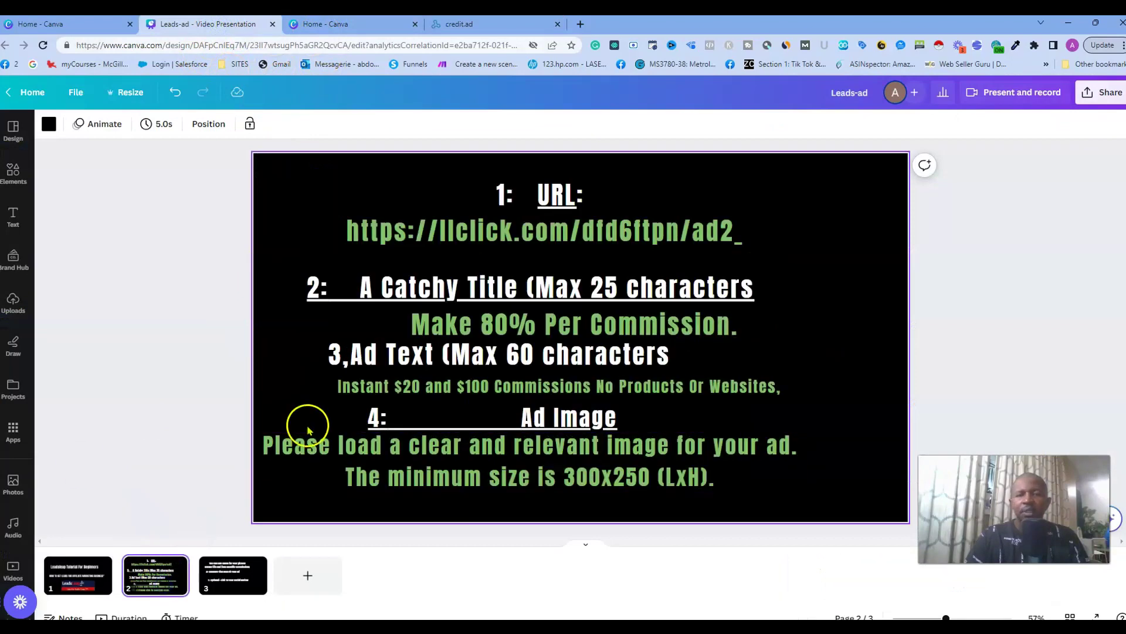
{"action": "left_click", "coordinate": [516, 234]}
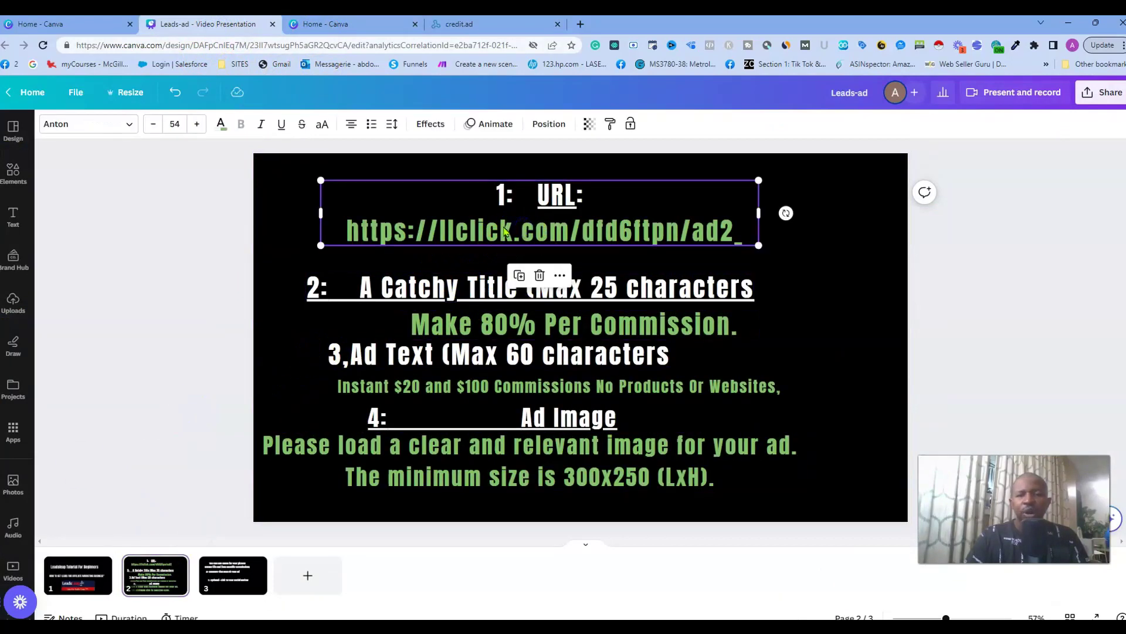
{"action": "triple_click", "coordinate": [495, 226]}
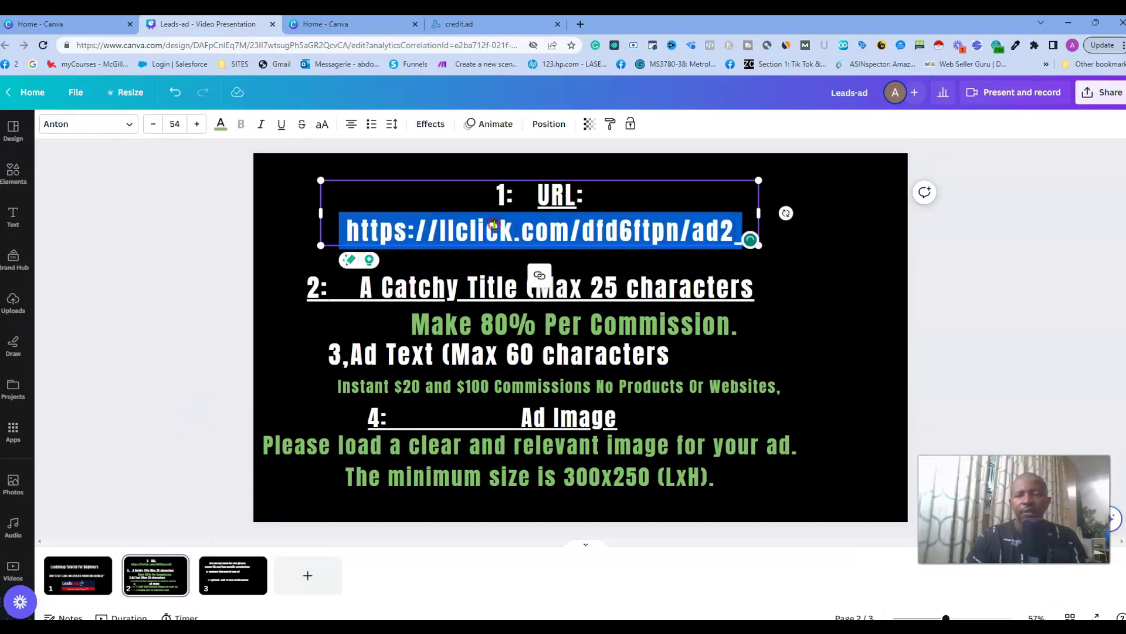
{"action": "right_click", "coordinate": [494, 226]}
{"action": "left_click", "coordinate": [543, 333]}
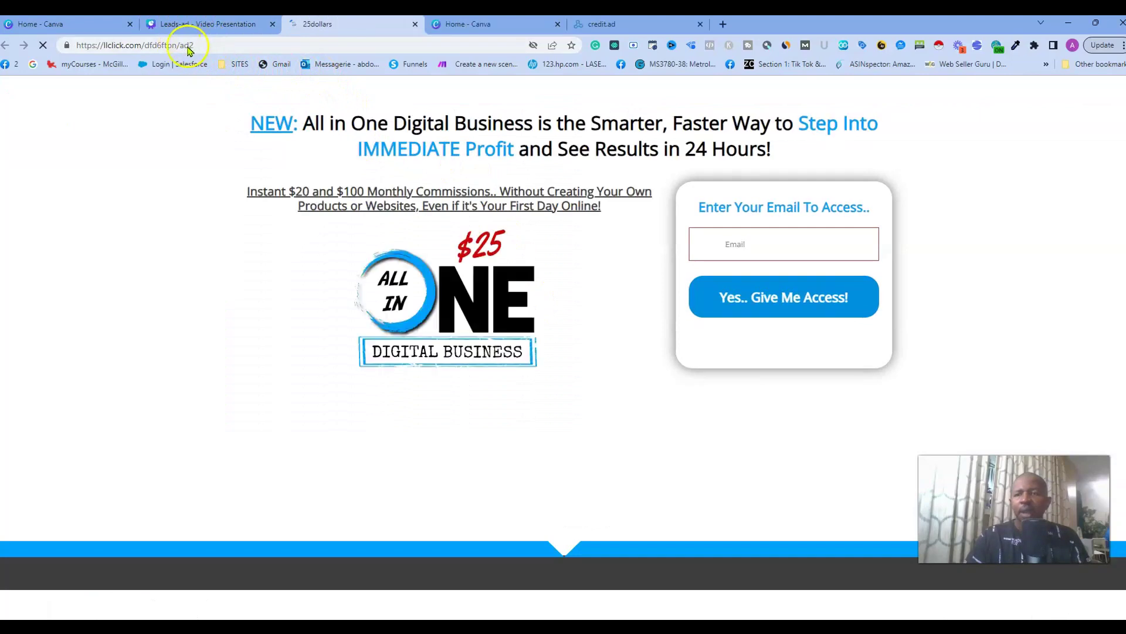
{"action": "left_click", "coordinate": [187, 46]}
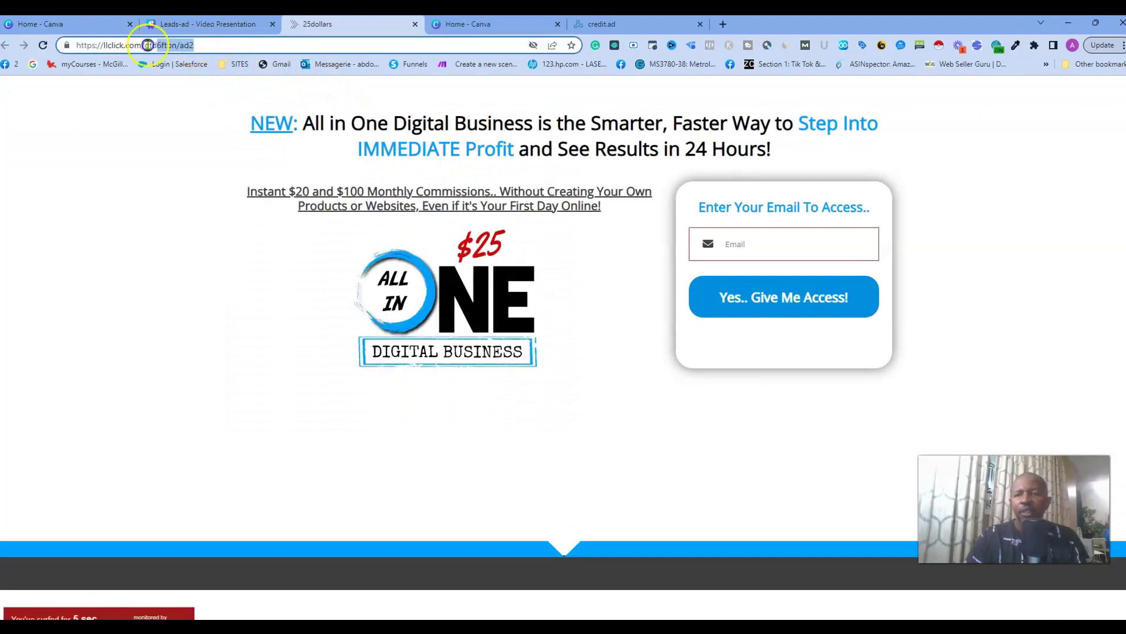
{"action": "right_click", "coordinate": [114, 45]}
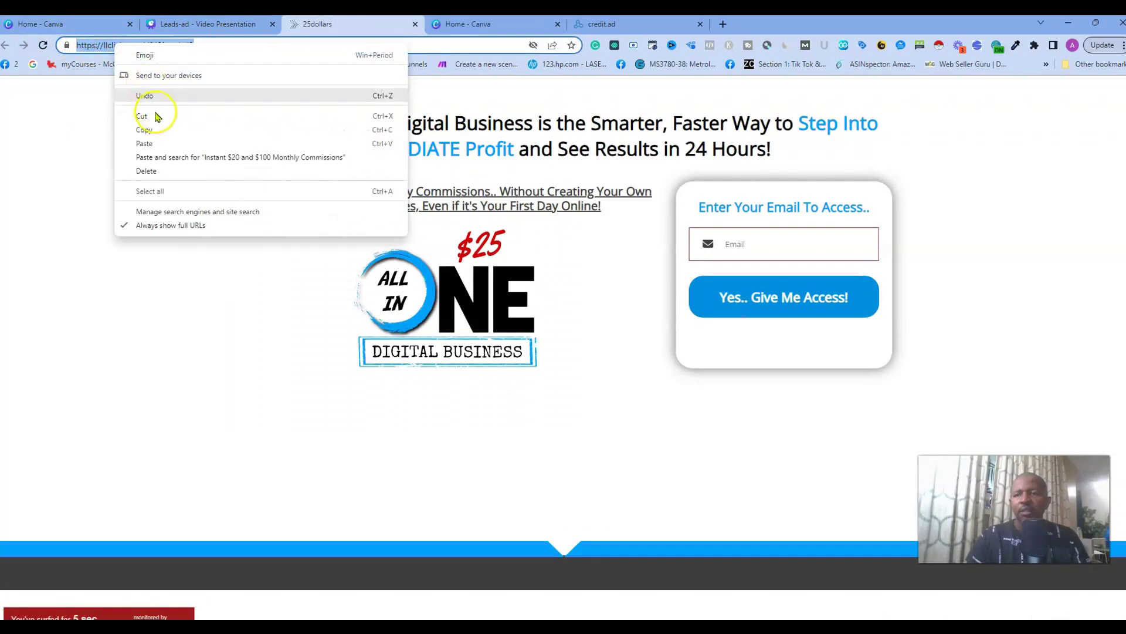
{"action": "left_click", "coordinate": [156, 131]}
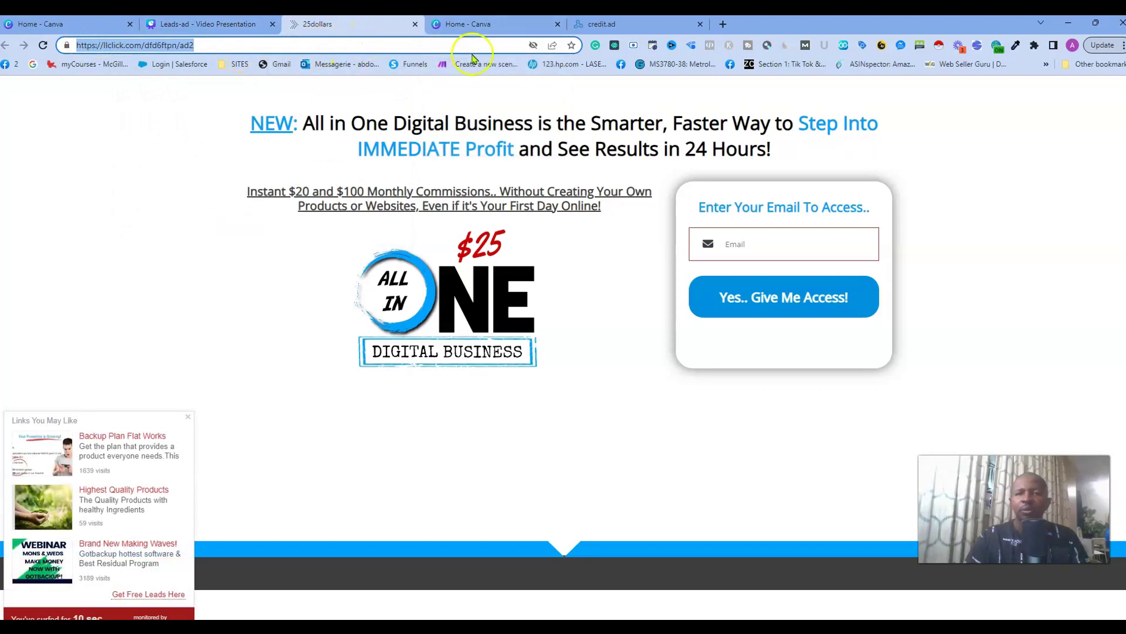
{"action": "left_click", "coordinate": [588, 24]}
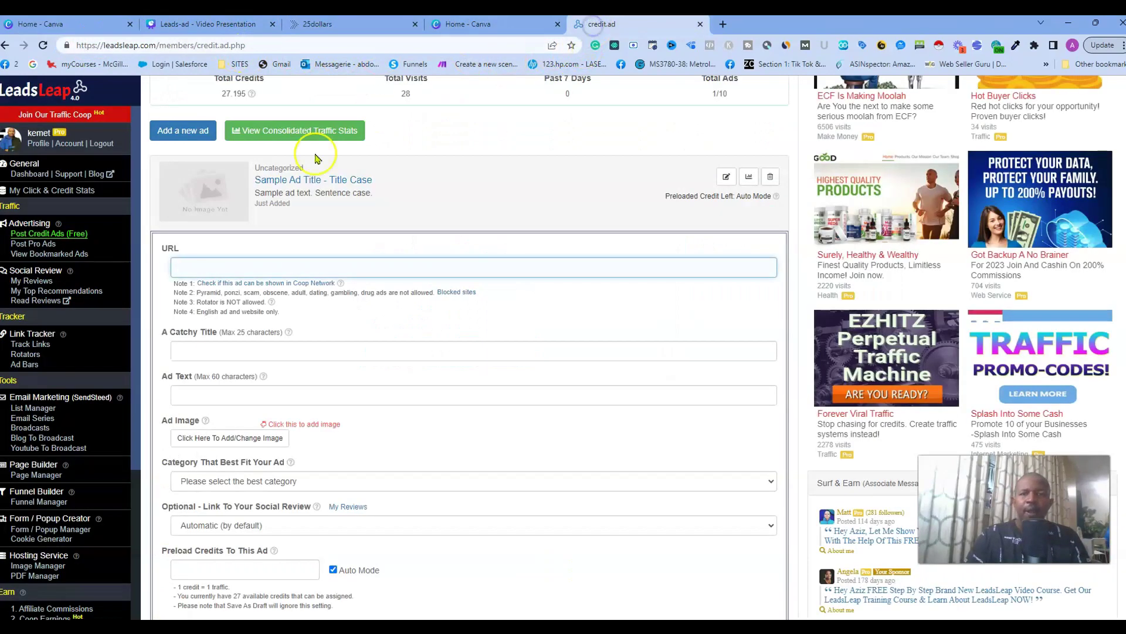
{"action": "right_click", "coordinate": [199, 267]}
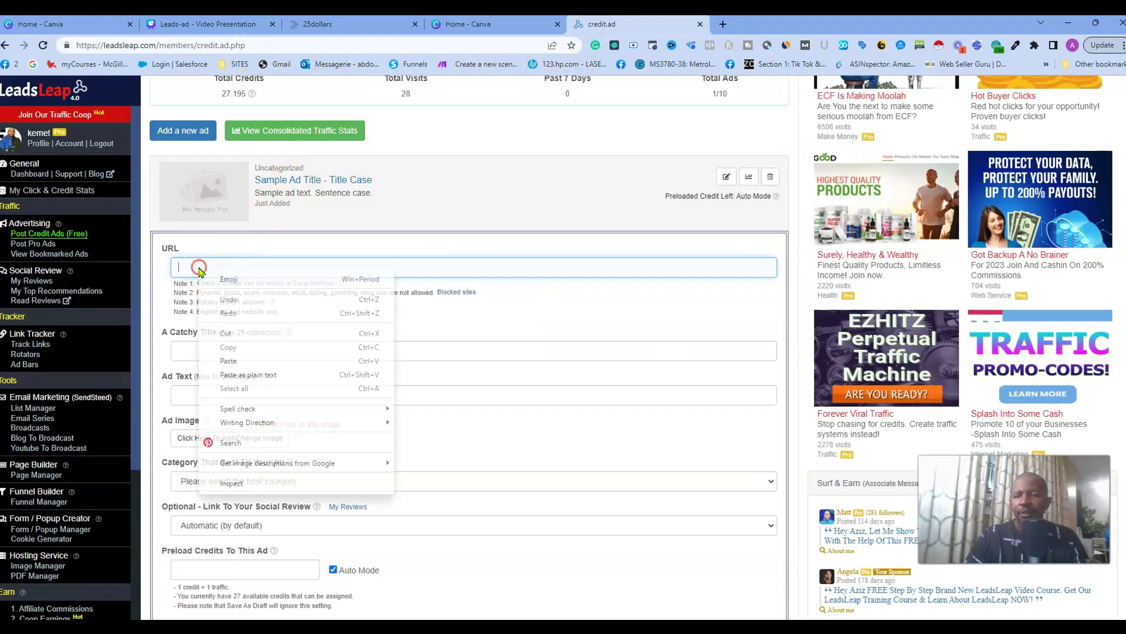
{"action": "left_click", "coordinate": [230, 360]}
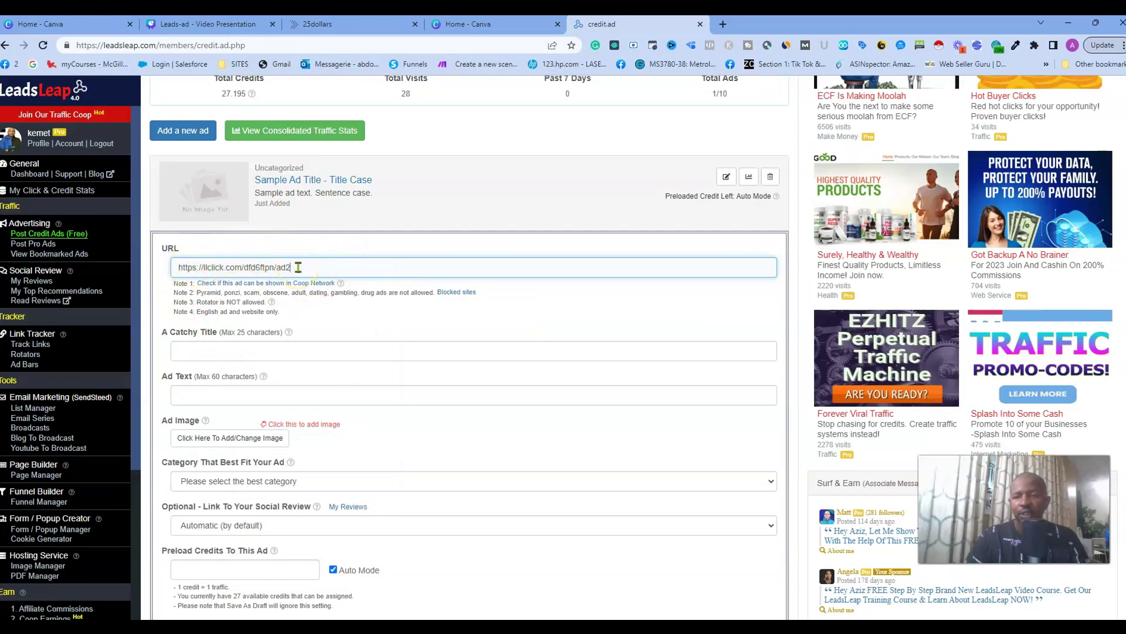
{"action": "scroll", "coordinate": [298, 266], "scroll_direction": "down", "scroll_amount": 2}
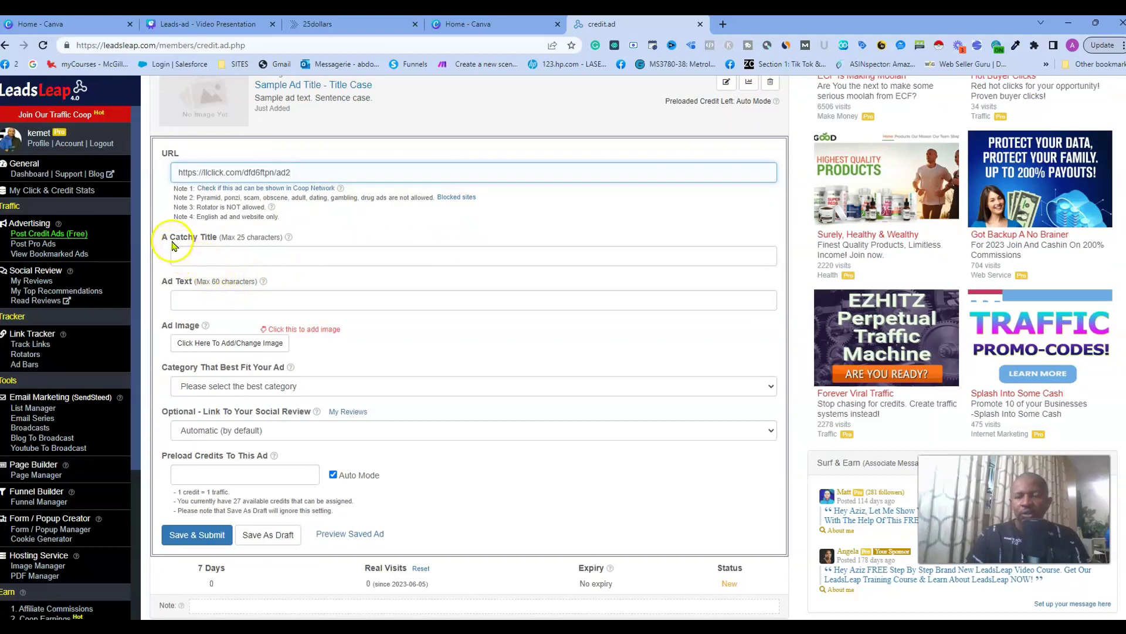
{"action": "left_click", "coordinate": [190, 253]}
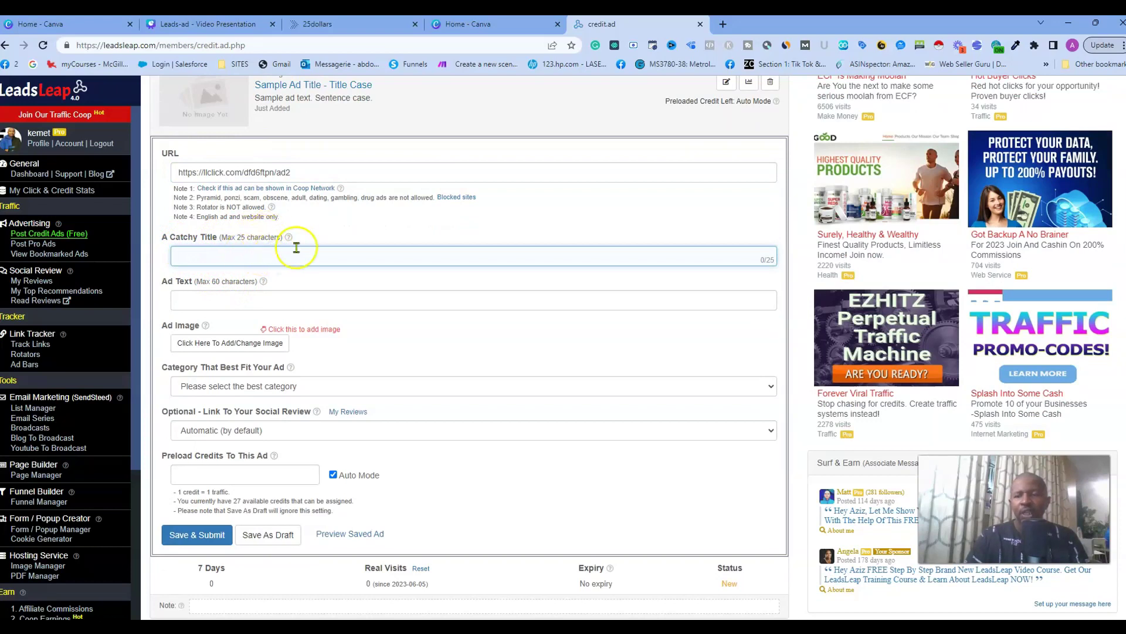
{"action": "mouse_move", "coordinate": [289, 236]}
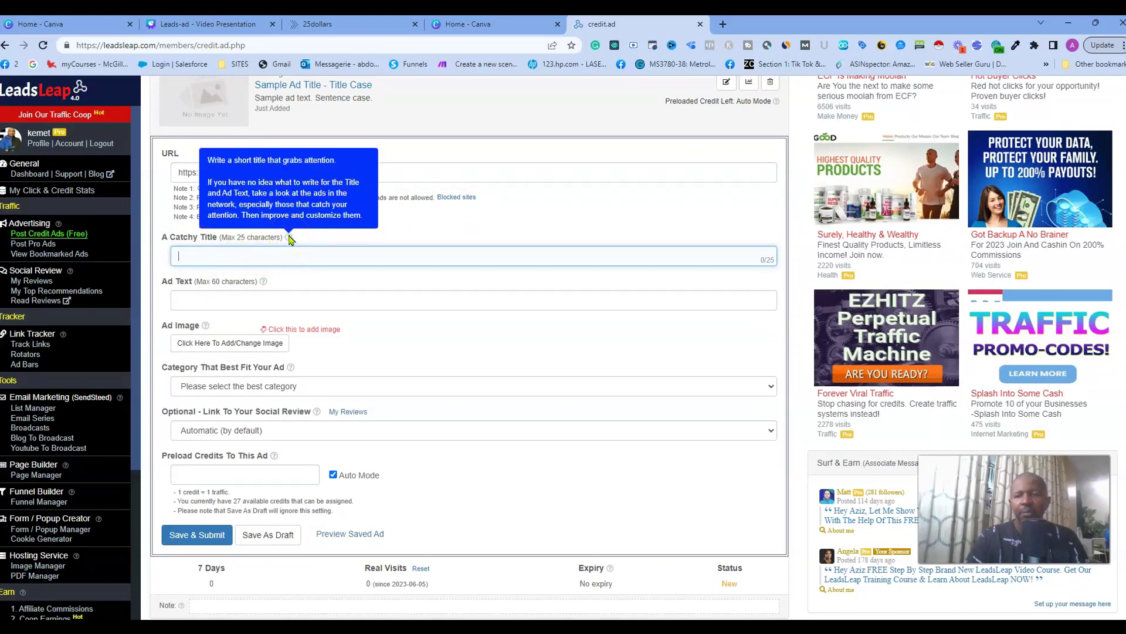
{"action": "left_click", "coordinate": [240, 257]}
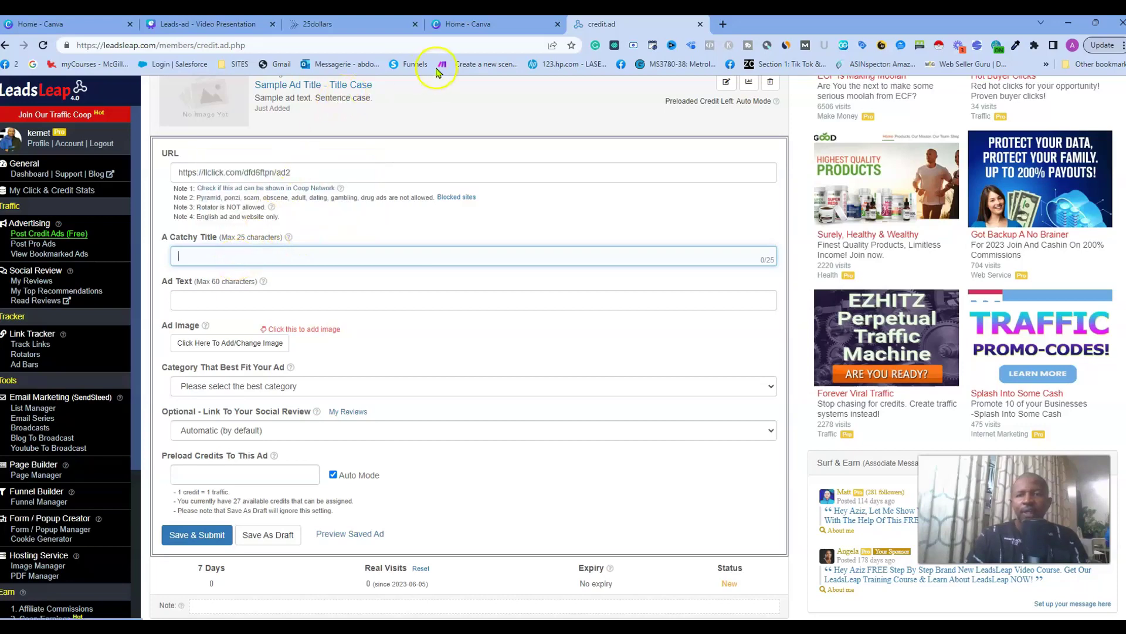
{"action": "left_click", "coordinate": [497, 24]}
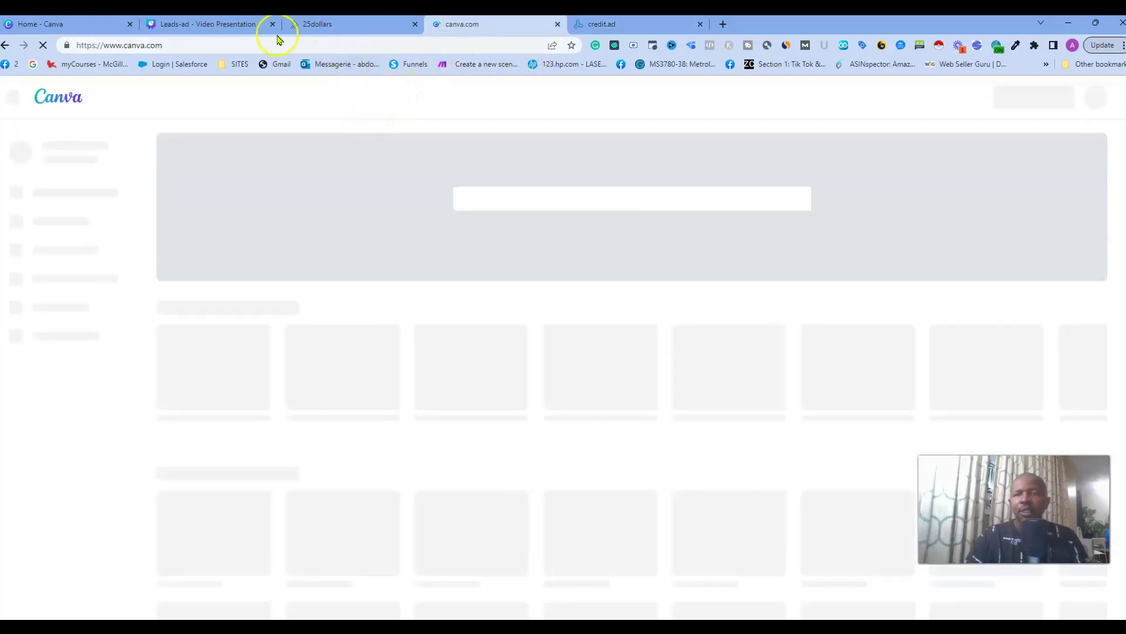
- Copy the slide's 'Make 80% Per Commission.' line and close the spare Canva home tab
{"action": "left_click", "coordinate": [222, 28]}
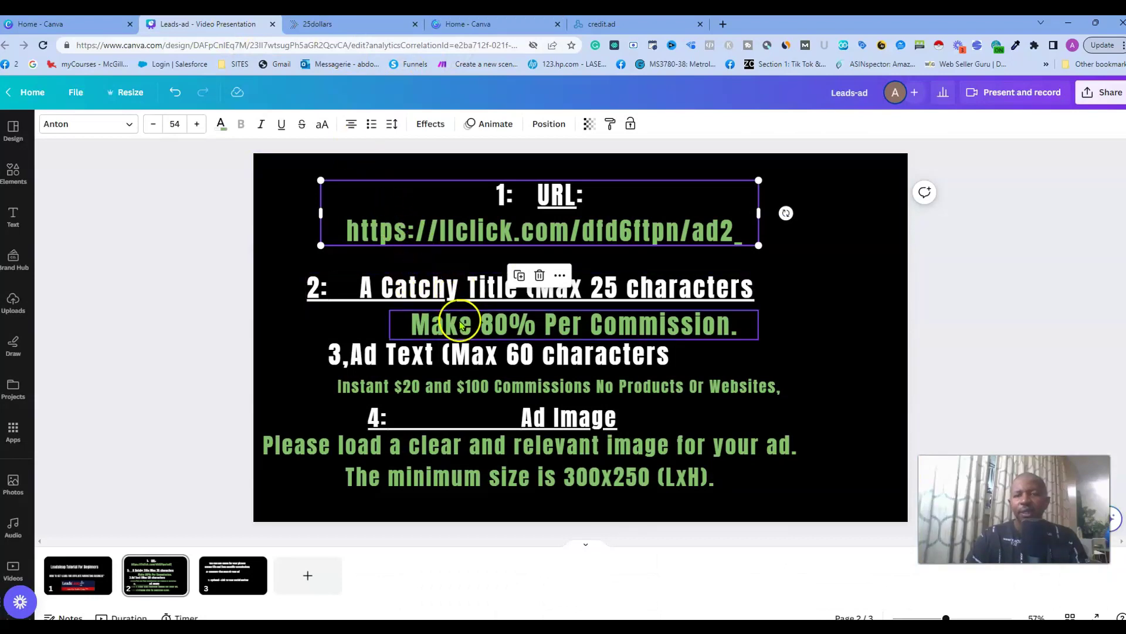
{"action": "left_click", "coordinate": [451, 283]}
{"action": "left_click", "coordinate": [471, 320]}
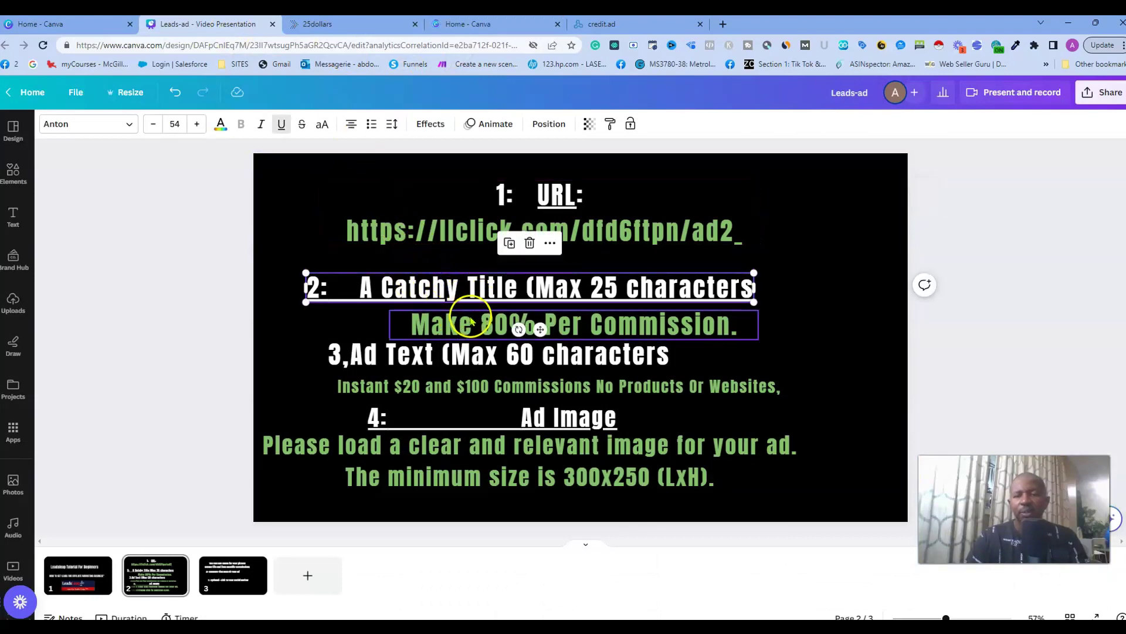
{"action": "left_click", "coordinate": [471, 320]}
{"action": "right_click", "coordinate": [470, 317]}
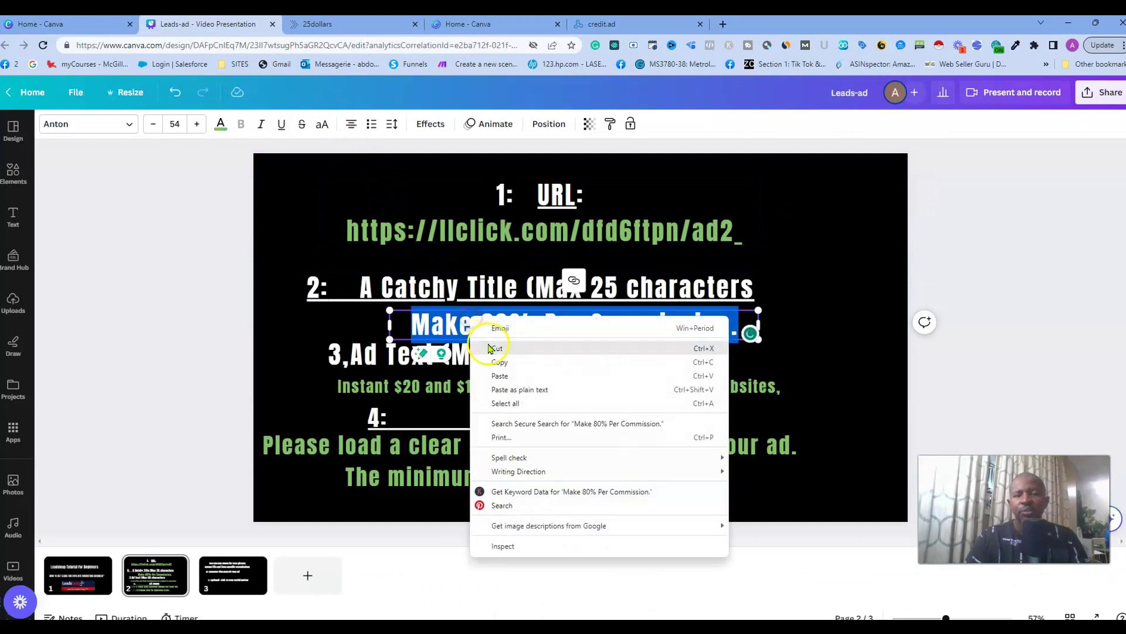
{"action": "left_click", "coordinate": [498, 360]}
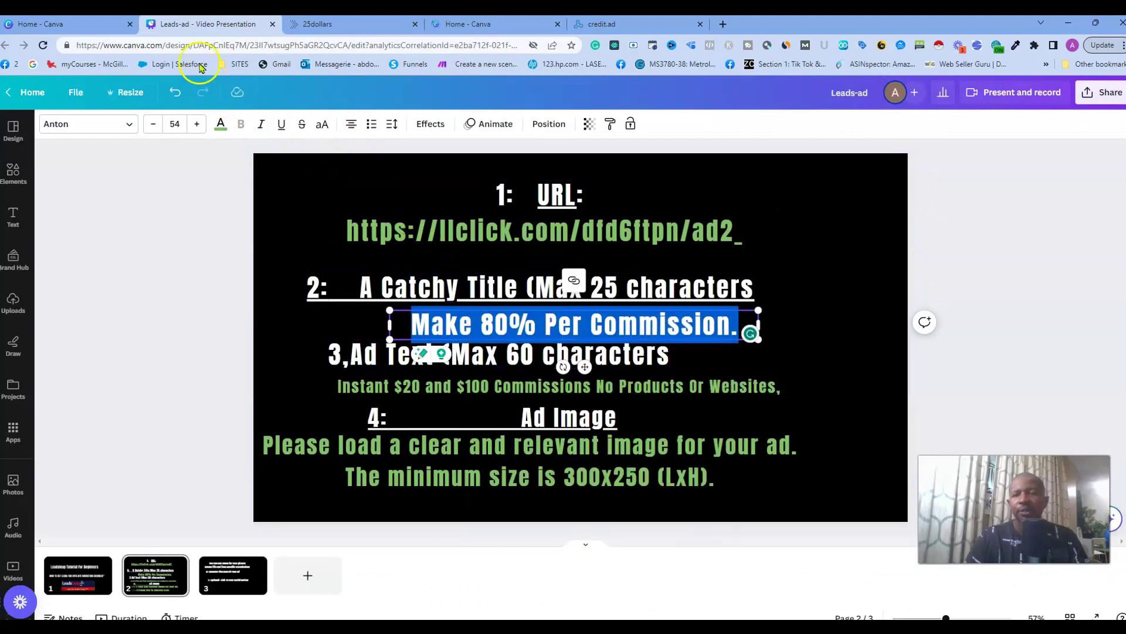
{"action": "left_click", "coordinate": [473, 24]}
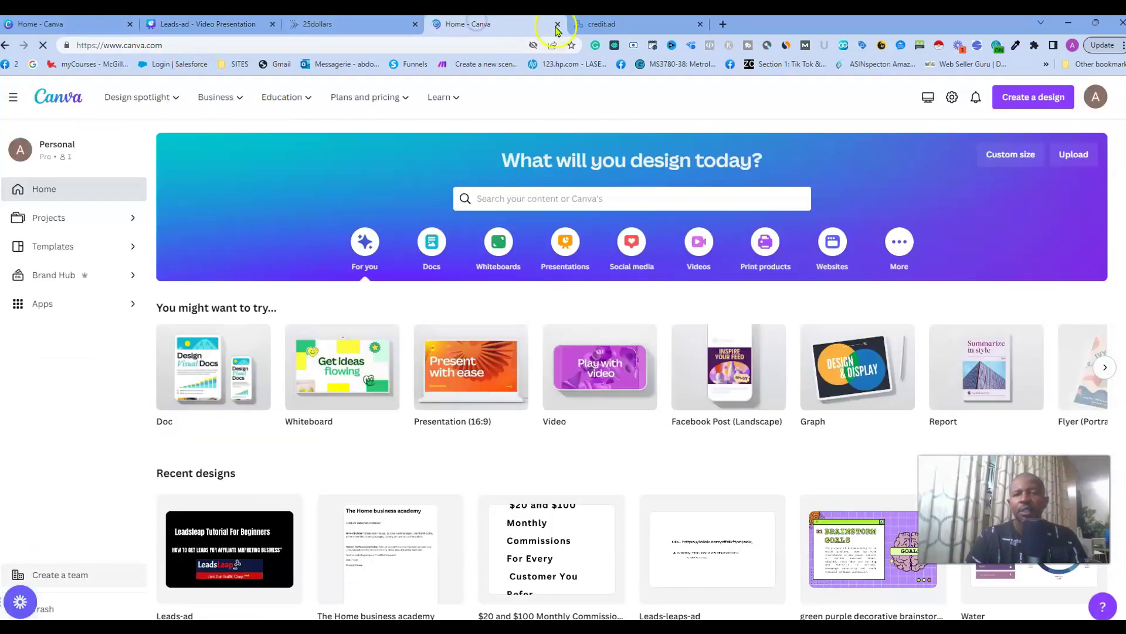
{"action": "left_click", "coordinate": [556, 25]}
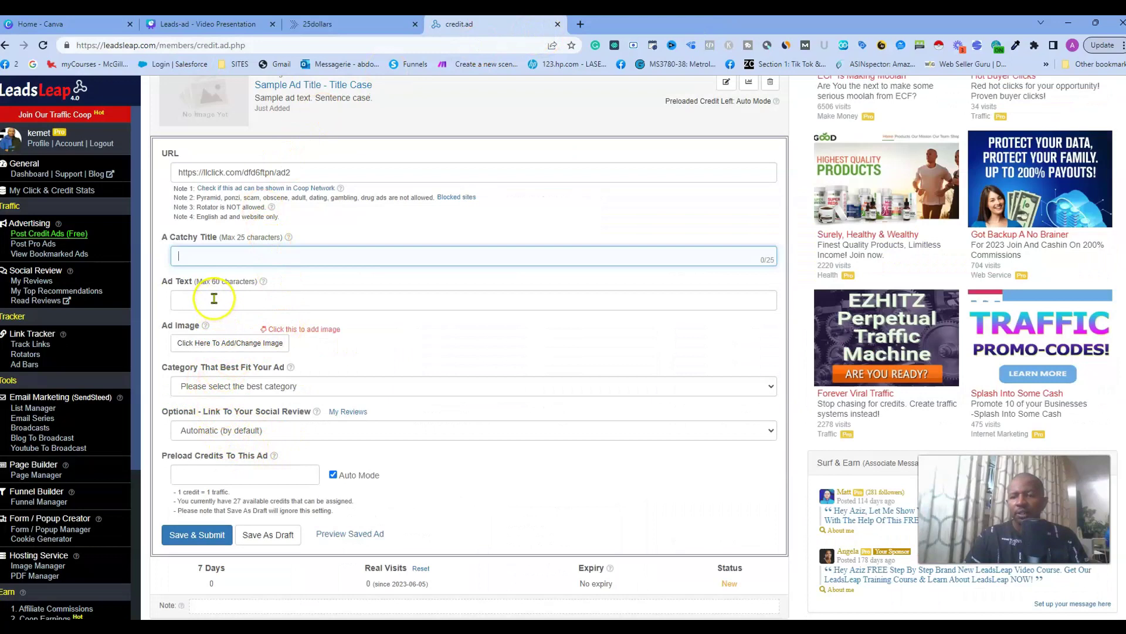
- Paste 'Make 80% Per Commission.' as the ad's catchy title and check its character count
{"action": "right_click", "coordinate": [205, 252]}
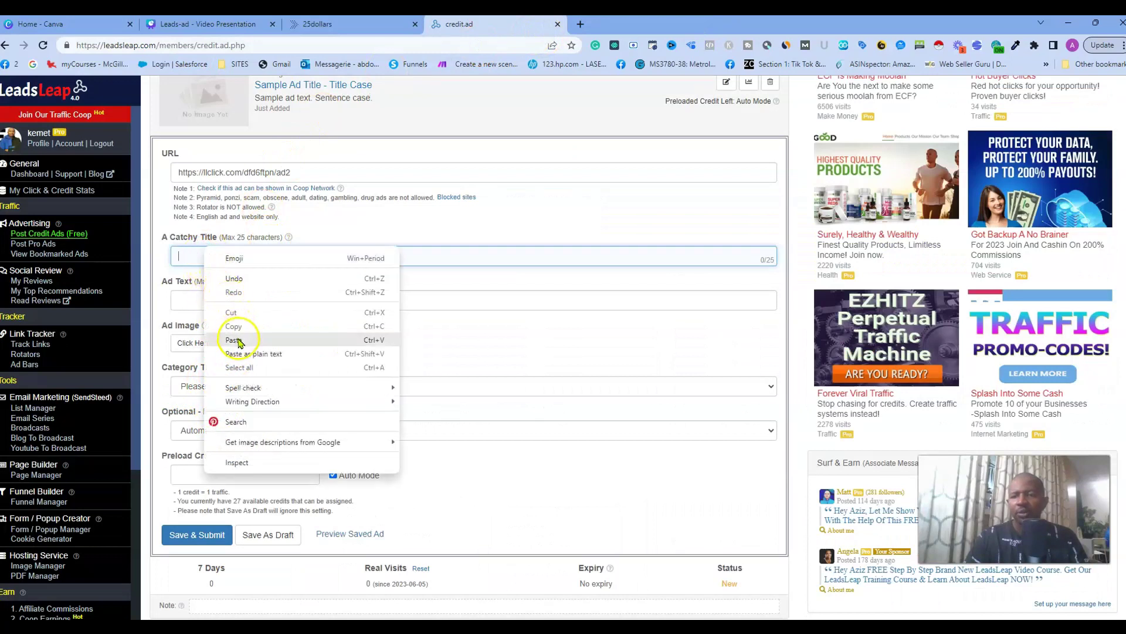
{"action": "left_click", "coordinate": [234, 338]}
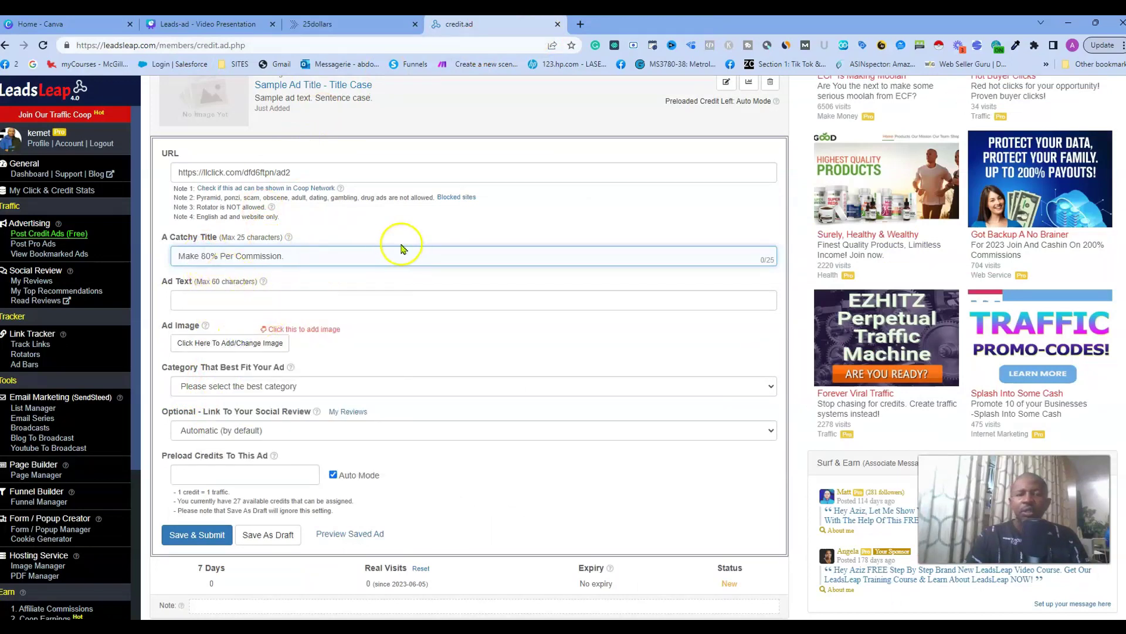
{"action": "left_click", "coordinate": [428, 238]}
{"action": "left_click", "coordinate": [393, 261]}
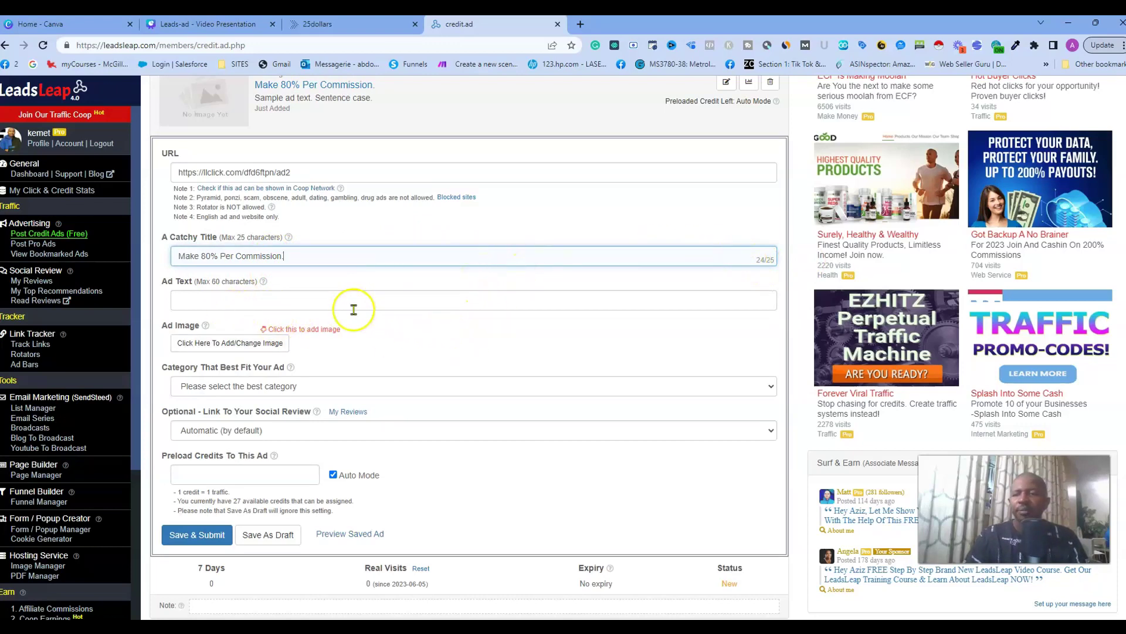
{"action": "left_click", "coordinate": [194, 300]}
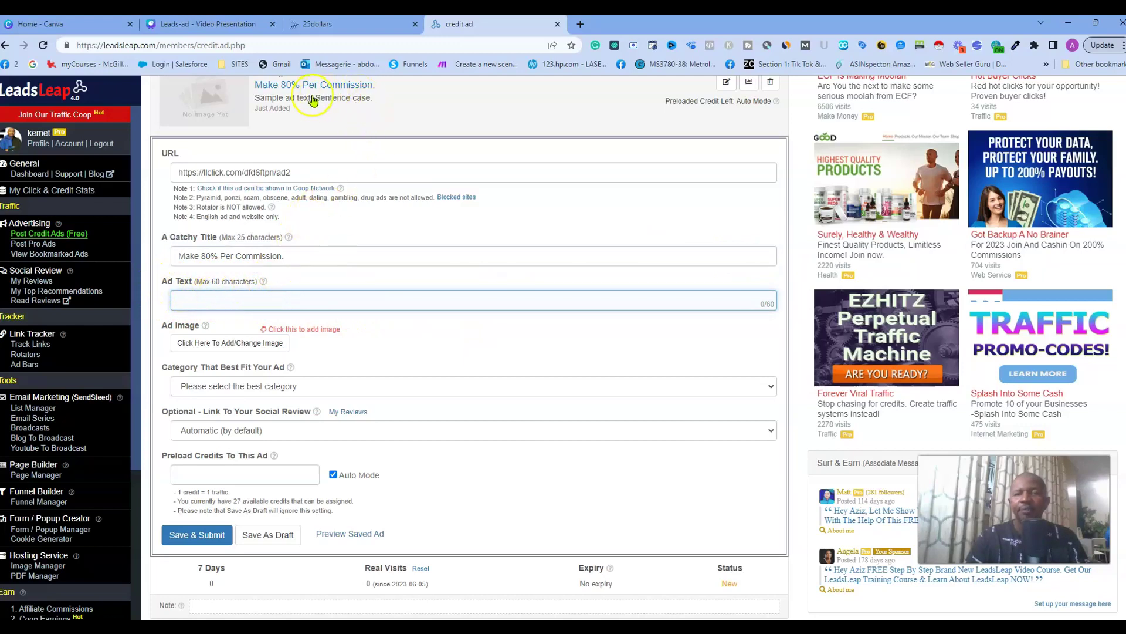
{"action": "left_click", "coordinate": [232, 26]}
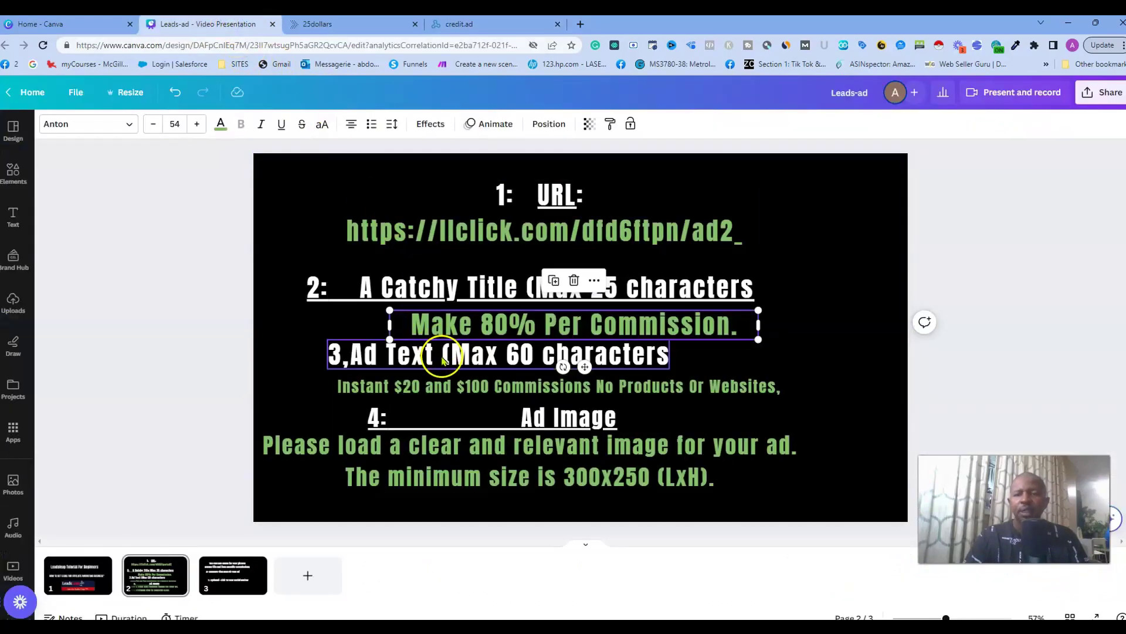
- Copy the slide's 'Instant $20 and $100 Commissions' line and close the 25dollars landing page tab
{"action": "left_click", "coordinate": [343, 319]}
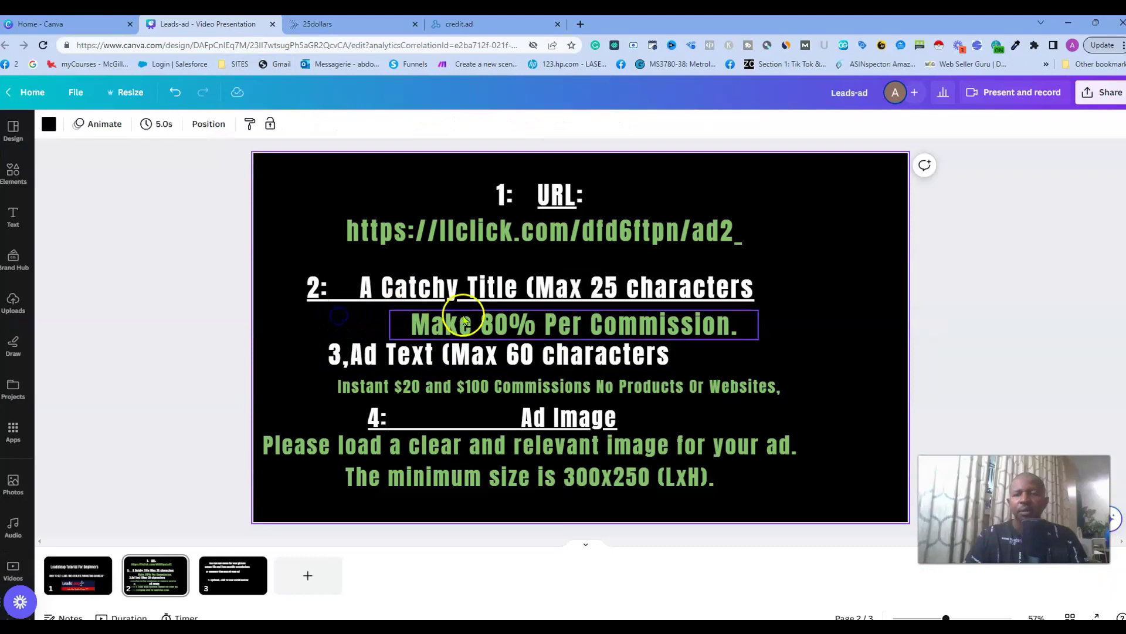
{"action": "double_click", "coordinate": [423, 385]}
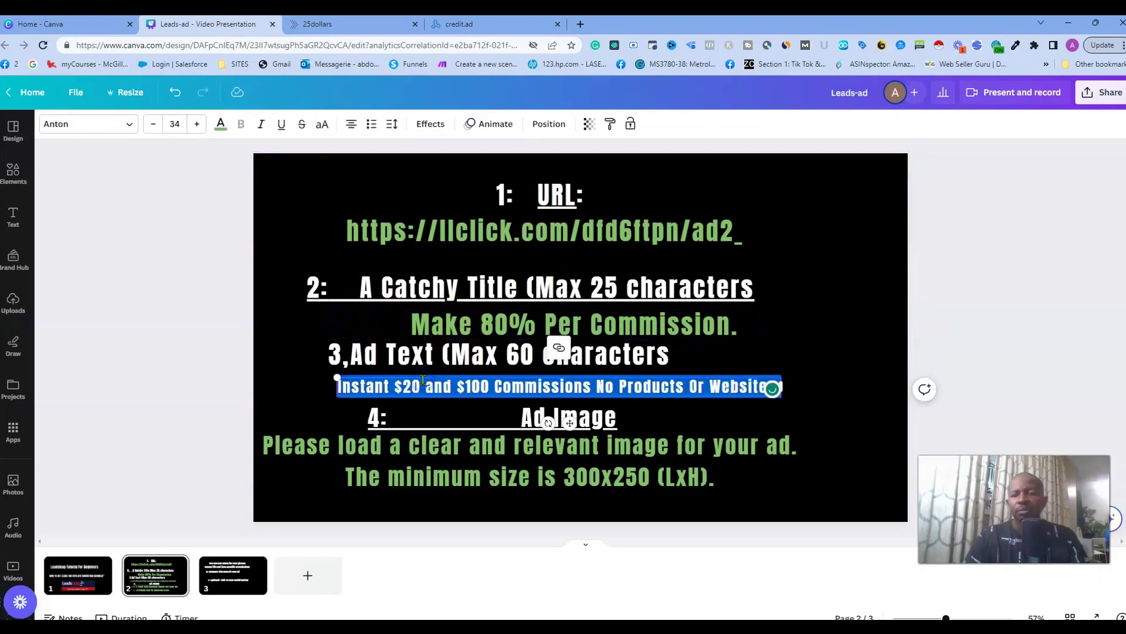
{"action": "right_click", "coordinate": [423, 380]}
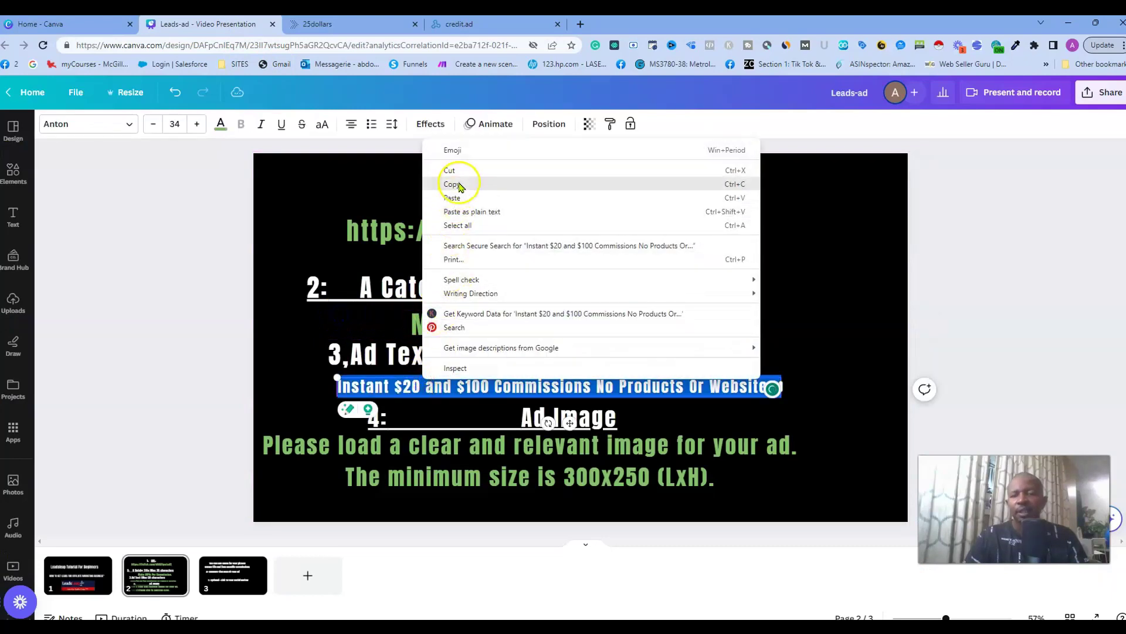
{"action": "left_click", "coordinate": [454, 184]}
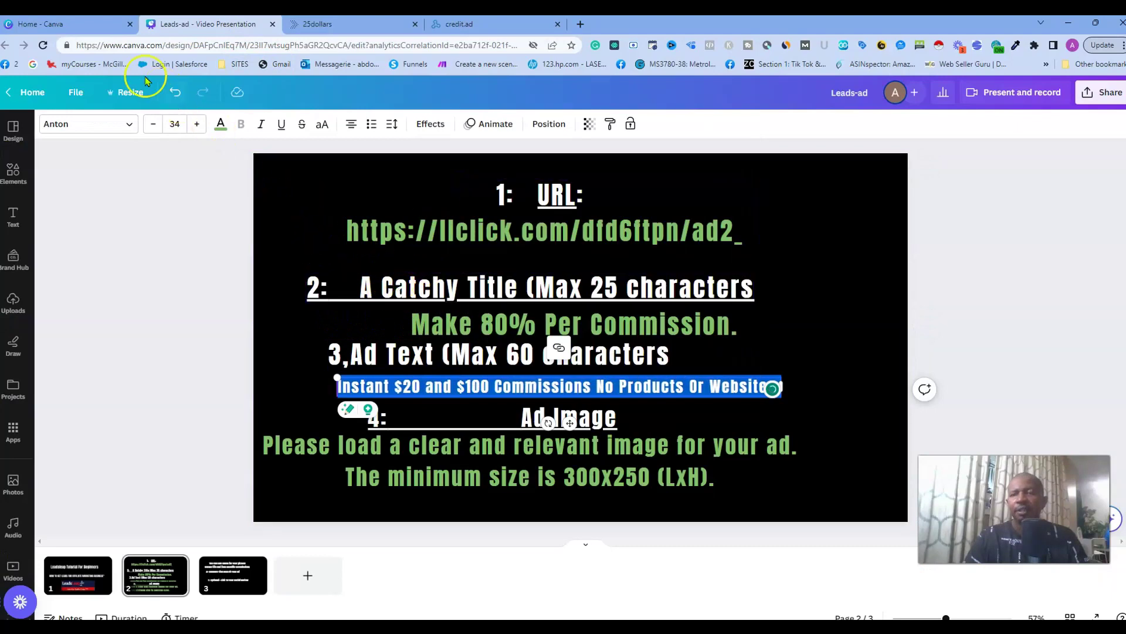
{"action": "left_click", "coordinate": [468, 24]}
{"action": "left_click", "coordinate": [410, 29]}
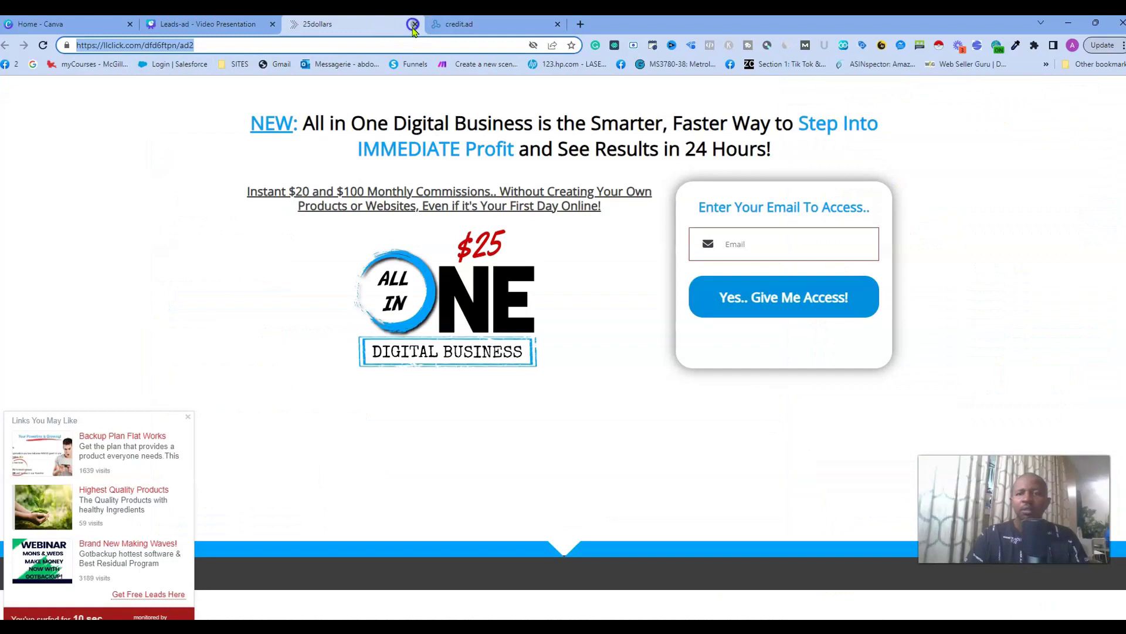
{"action": "left_click", "coordinate": [414, 24]}
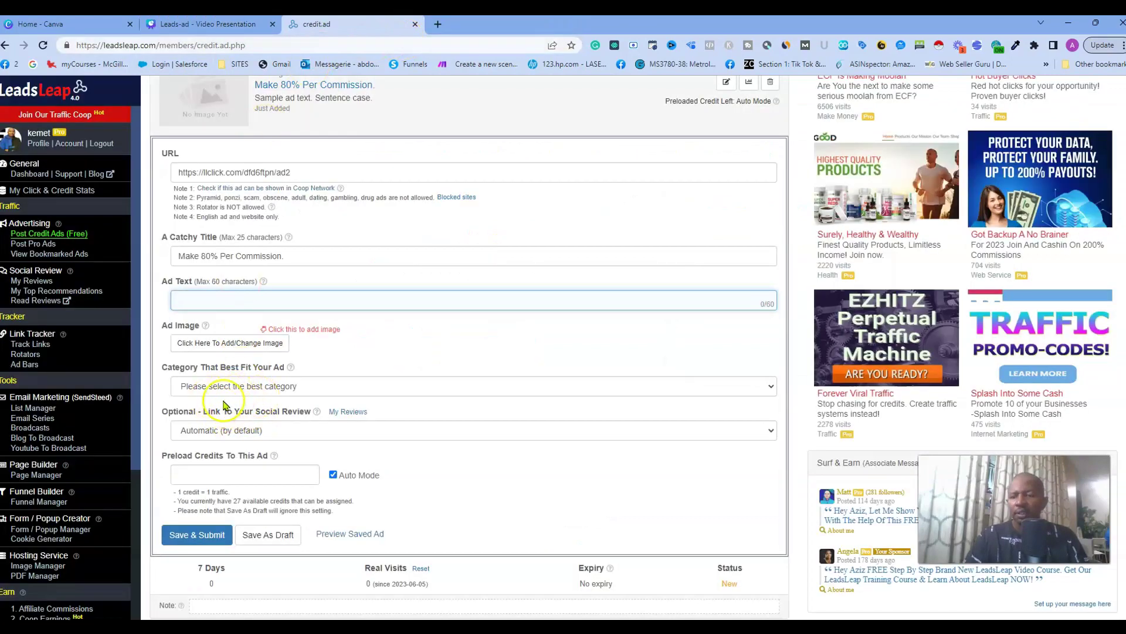
- Paste 'Instant $20 and $100 Commissions No Products Or Websites.' into the ad's Ad Text field
{"action": "right_click", "coordinate": [198, 298]}
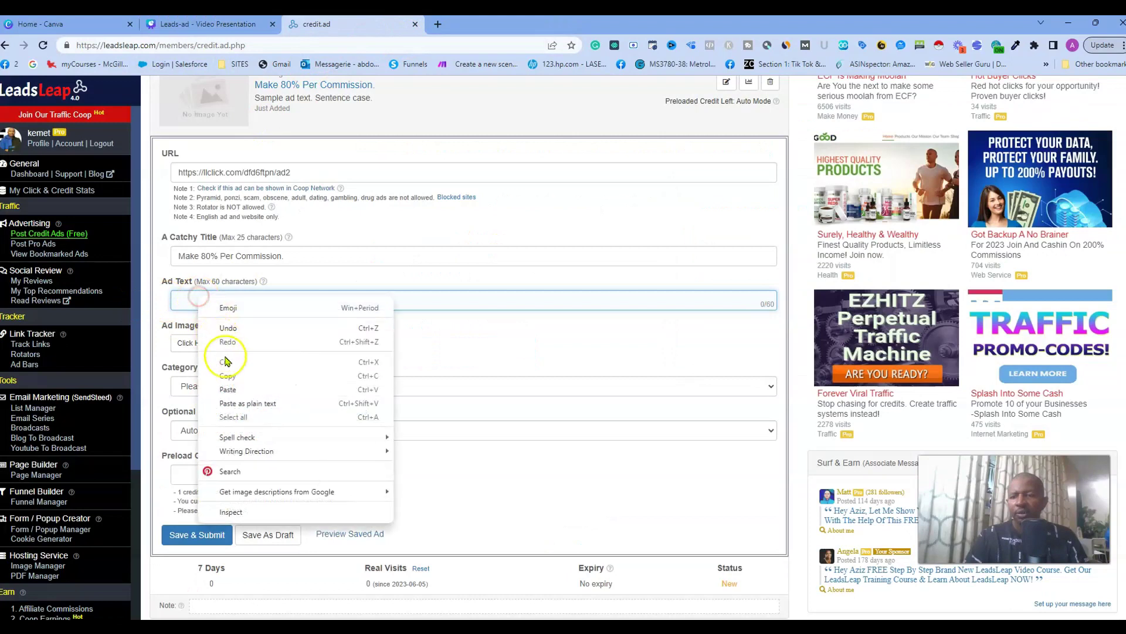
{"action": "left_click", "coordinate": [228, 389]}
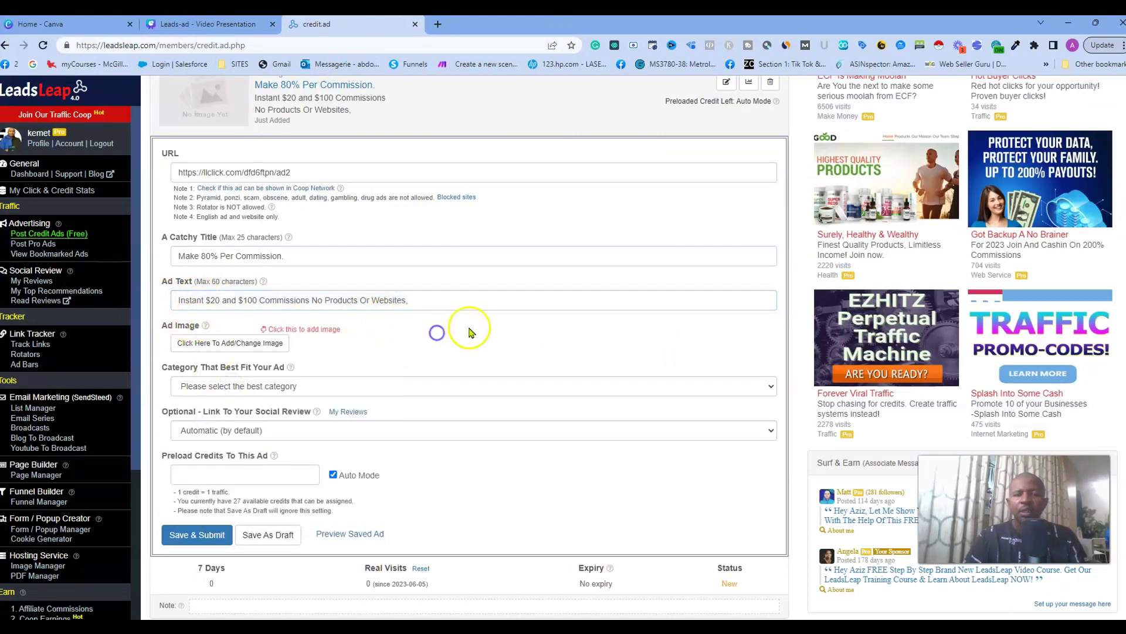
{"action": "left_click", "coordinate": [446, 301]}
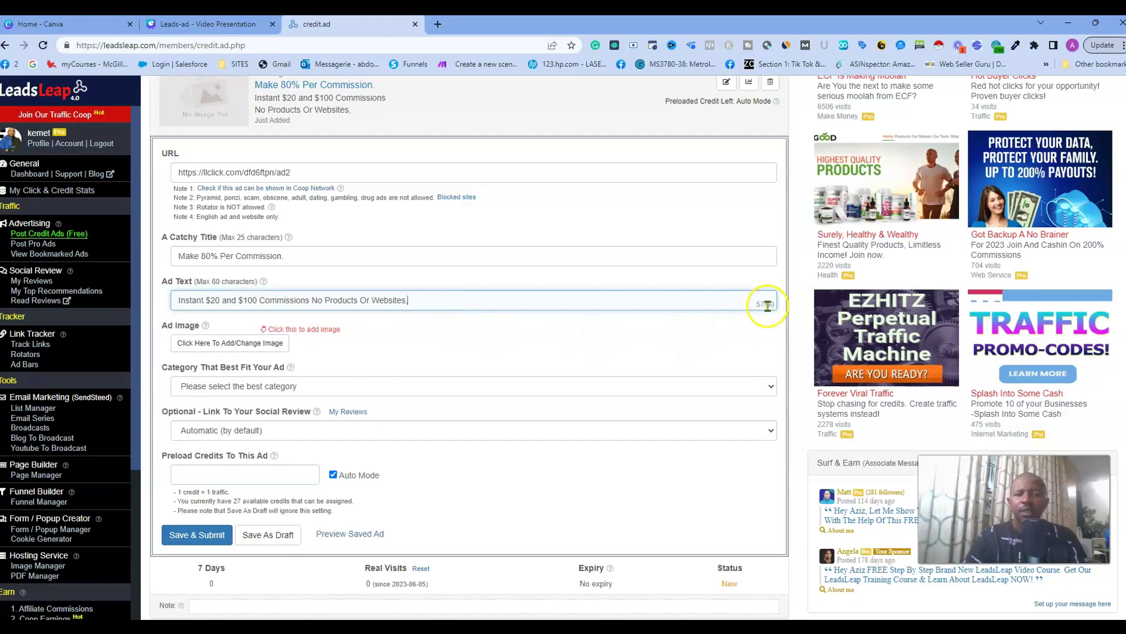
{"action": "left_click", "coordinate": [517, 327]}
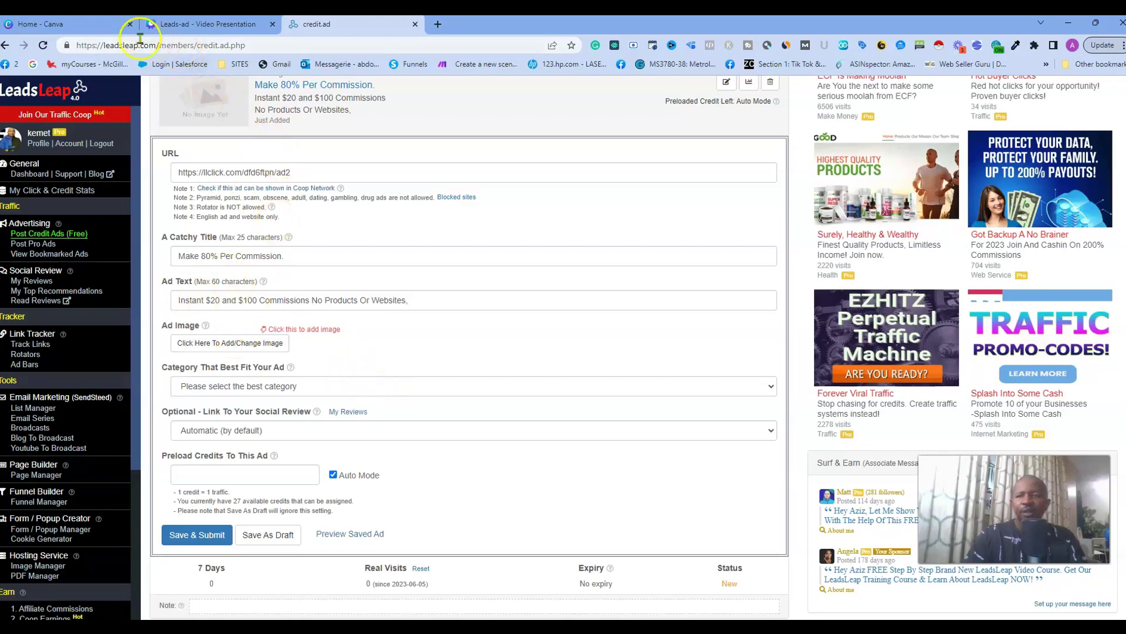
{"action": "left_click", "coordinate": [111, 26]}
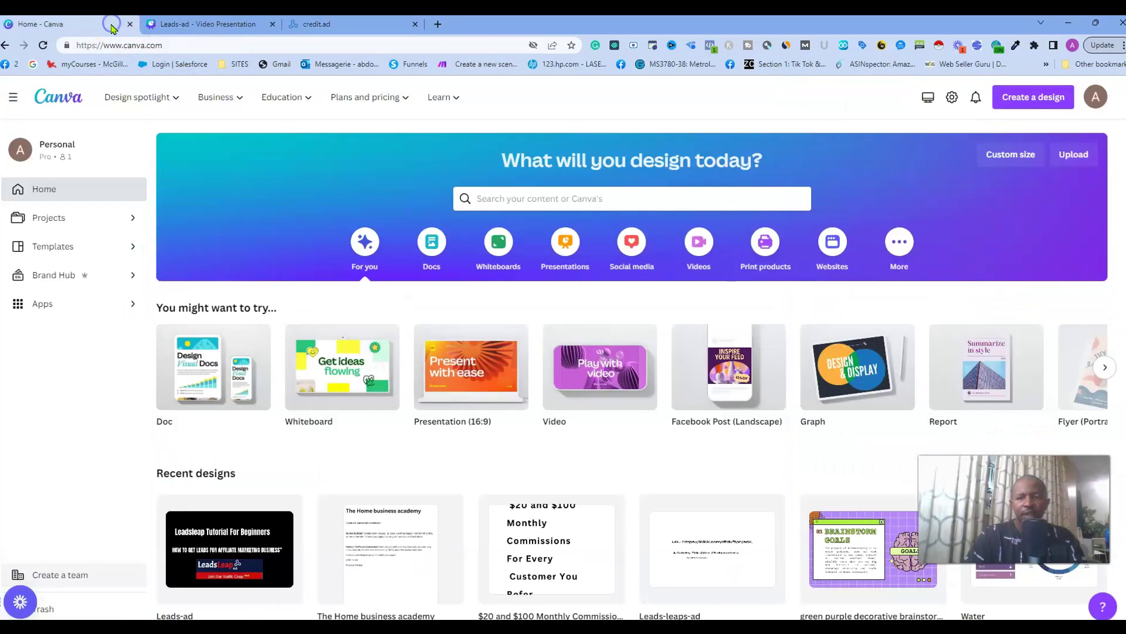
{"action": "left_click", "coordinate": [326, 25]}
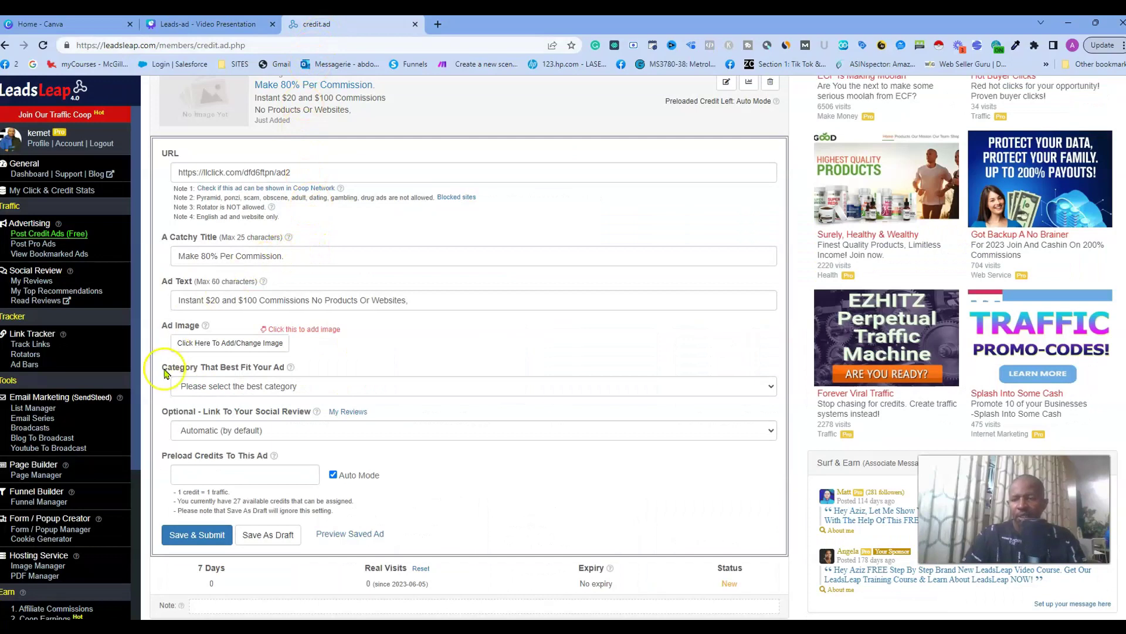
{"action": "left_click", "coordinate": [219, 344]}
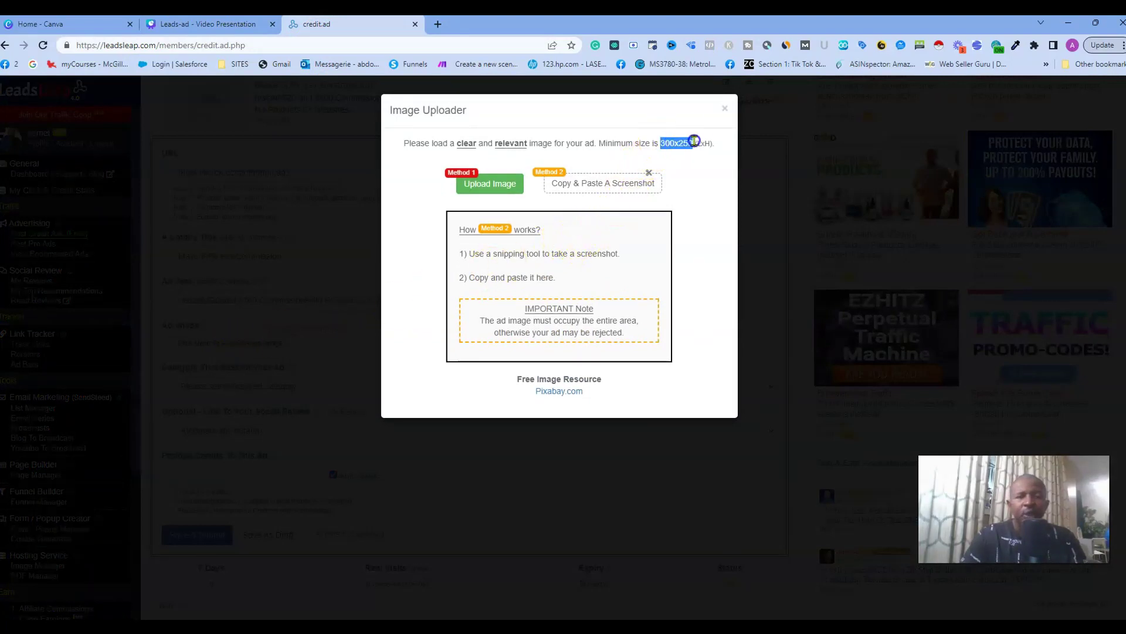
- Highlight the image uploader's 300x250 minimum size requirement, then go to Canva's home page
{"action": "left_click_drag", "start_coordinate": [694, 141], "coordinate": [695, 142]}
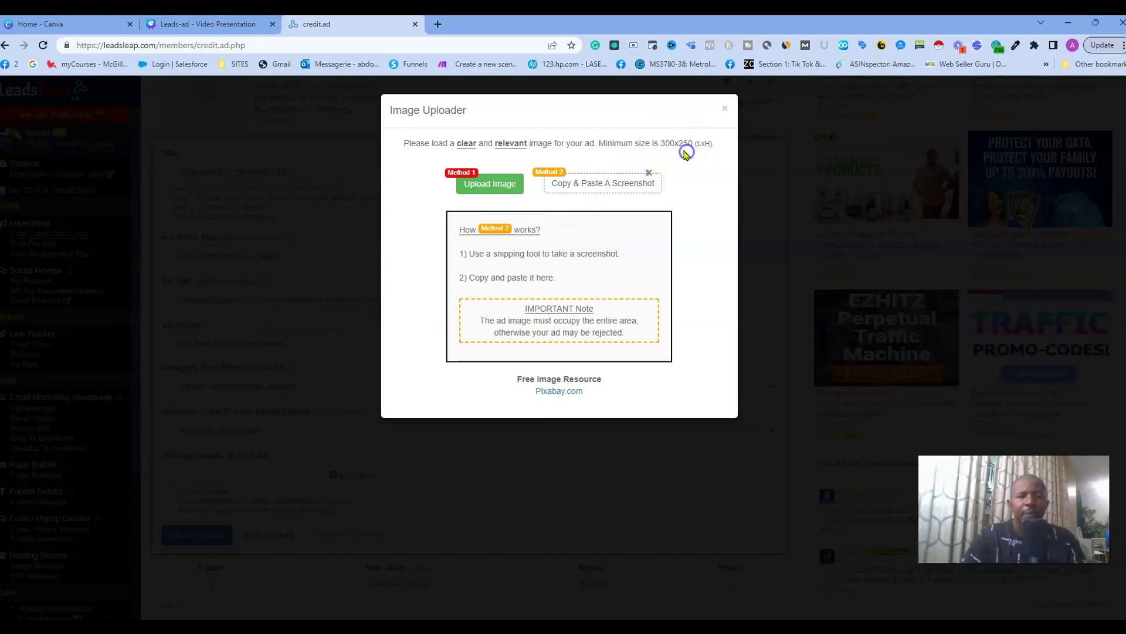
{"action": "left_click_drag", "start_coordinate": [660, 143], "coordinate": [689, 143]}
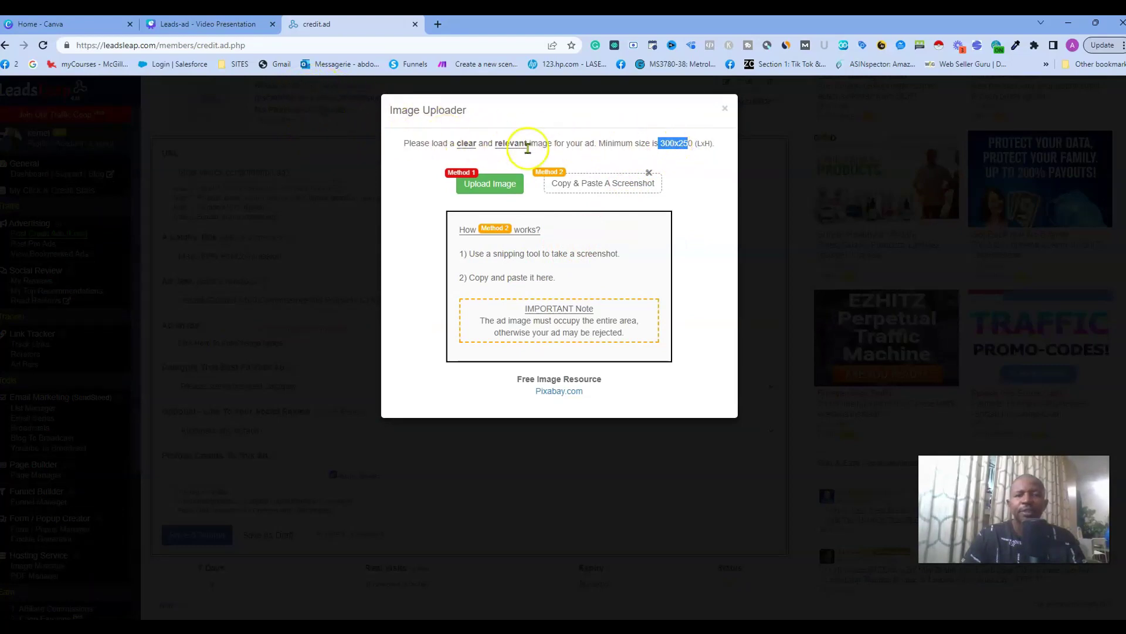
{"action": "left_click", "coordinate": [666, 157]}
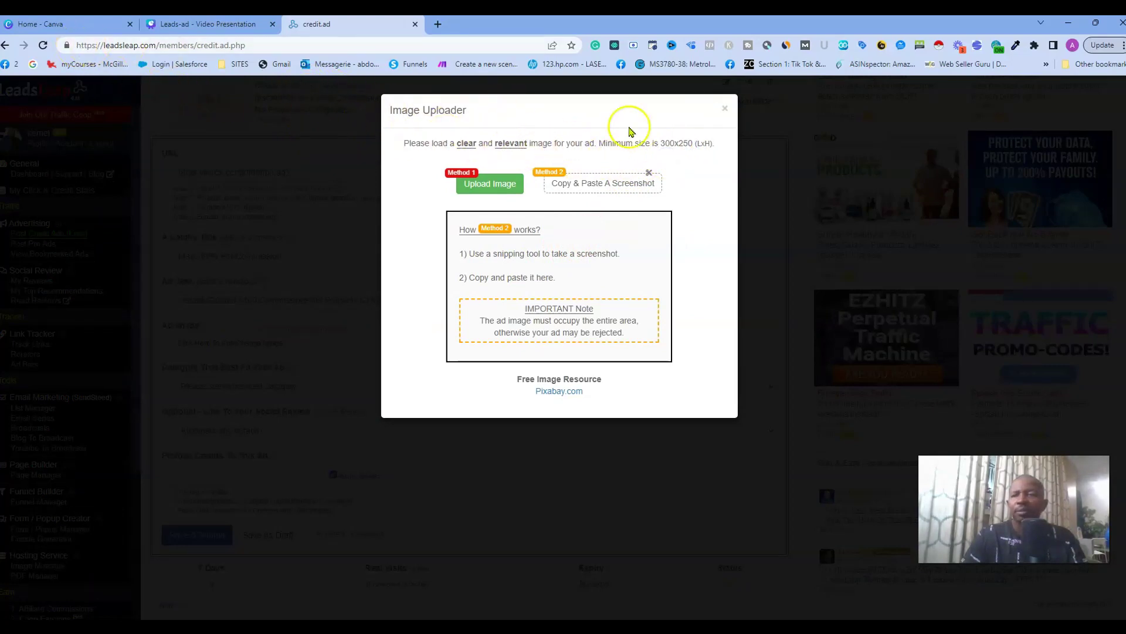
{"action": "left_click_drag", "start_coordinate": [661, 144], "coordinate": [698, 143]}
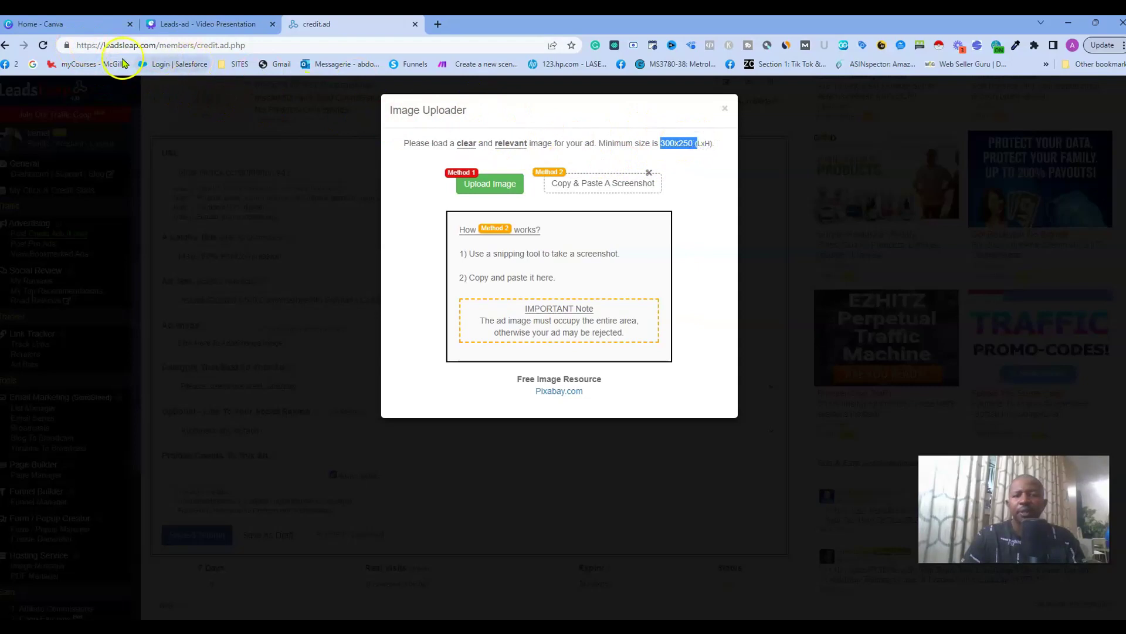
{"action": "left_click", "coordinate": [74, 28]}
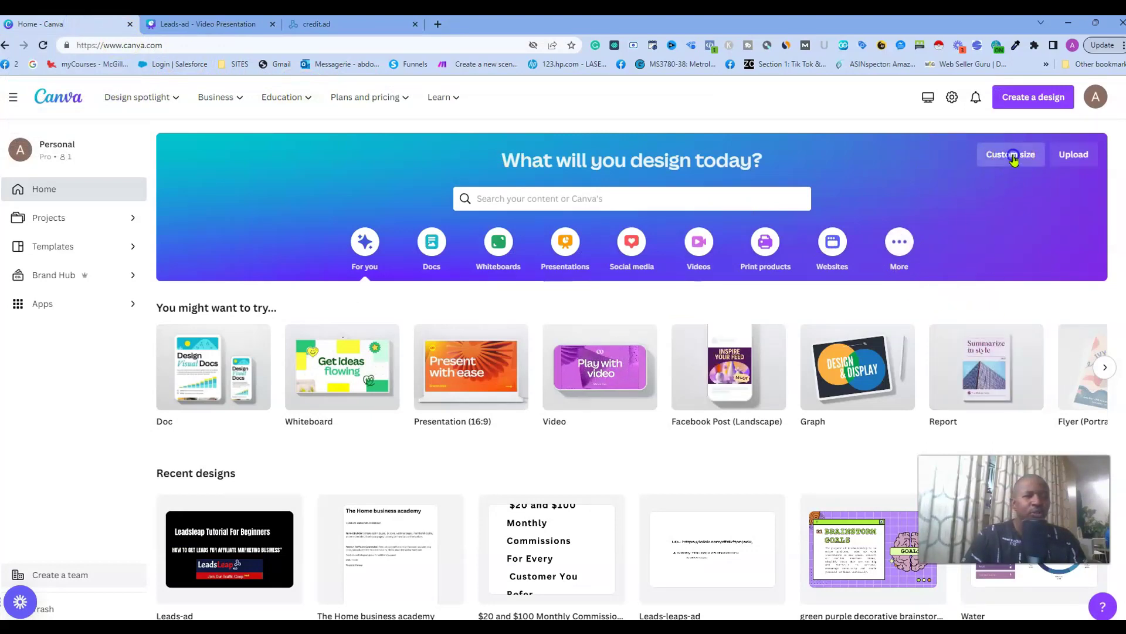
- Start a new Canva design using the recent 350 × 300 px custom size
{"action": "left_click", "coordinate": [1013, 156]}
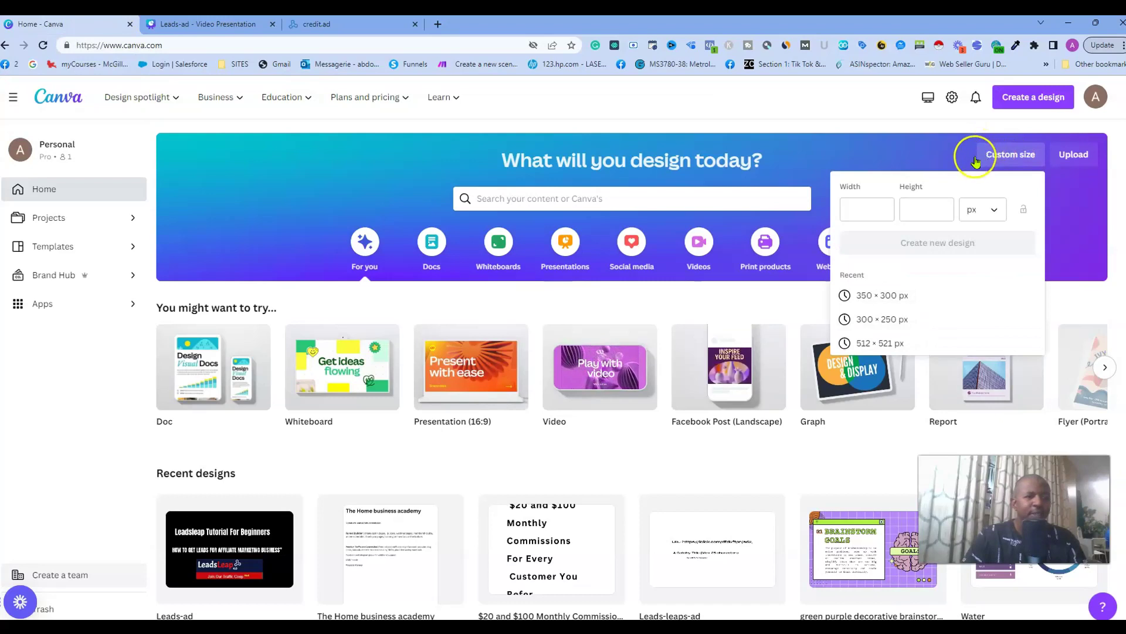
{"action": "left_click", "coordinate": [930, 214]}
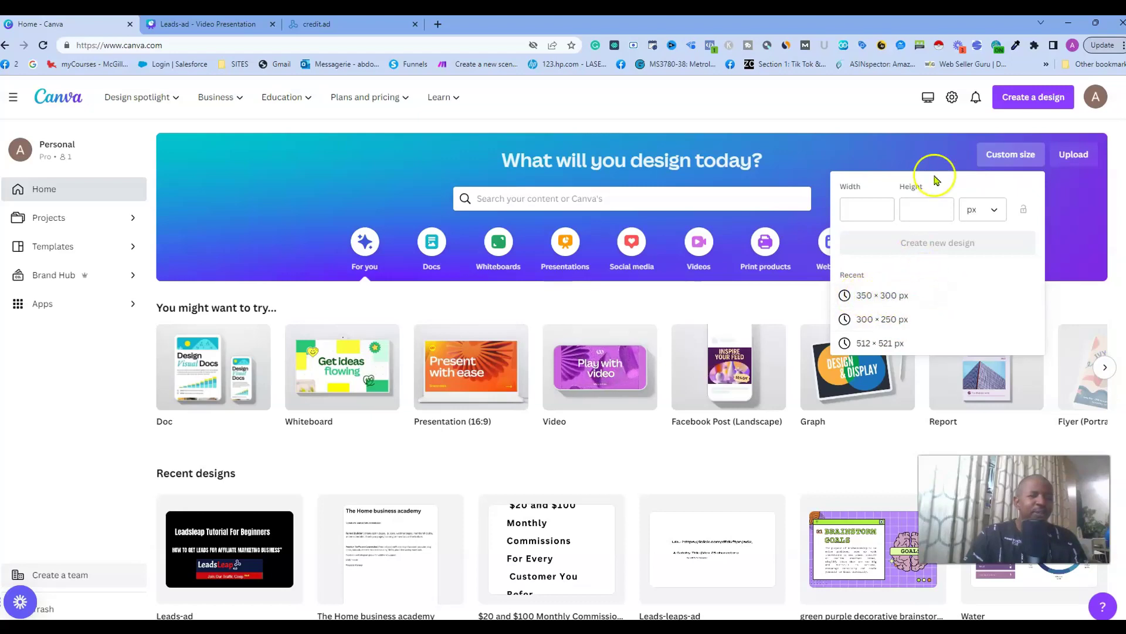
{"action": "left_click", "coordinate": [927, 149]}
{"action": "left_click", "coordinate": [1024, 100]}
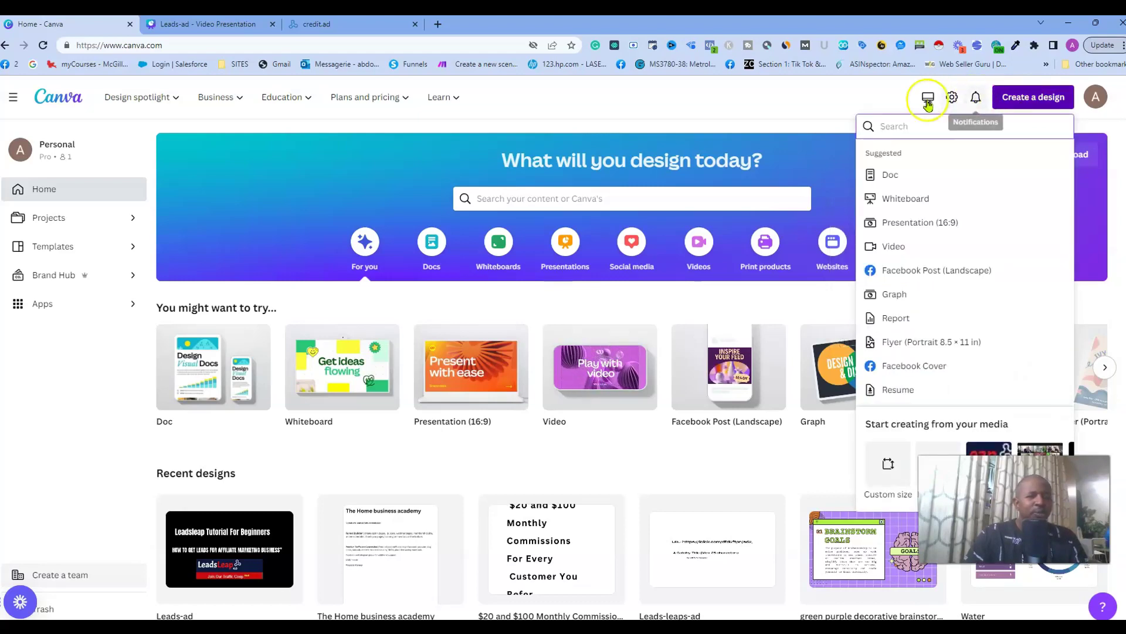
{"action": "left_click", "coordinate": [847, 101]}
{"action": "left_click", "coordinate": [1027, 104]}
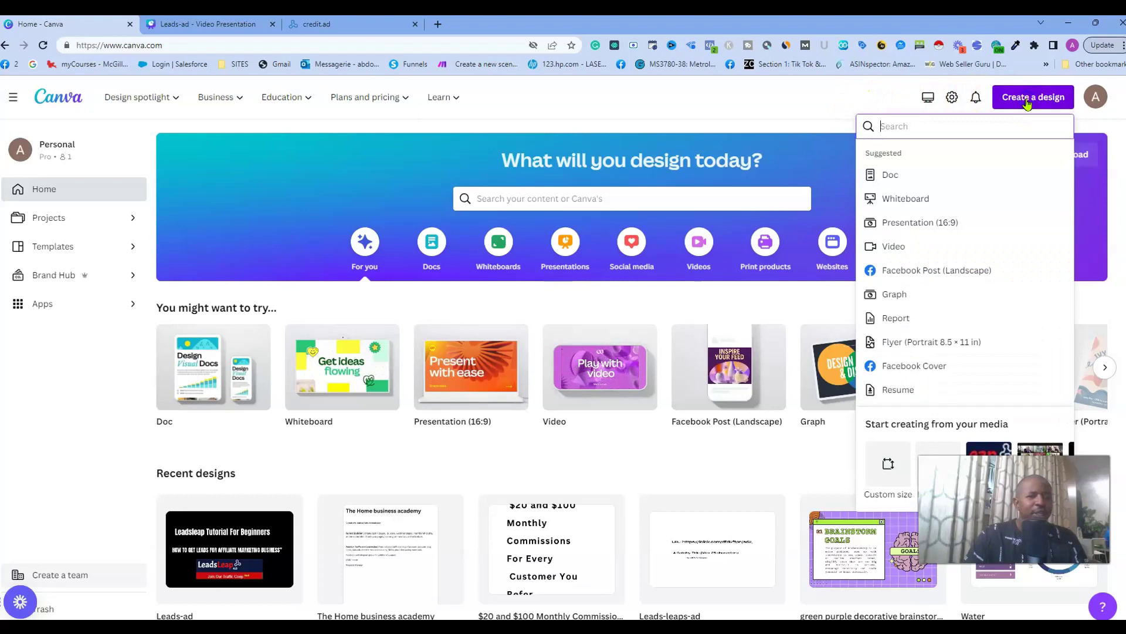
{"action": "scroll", "coordinate": [890, 214], "scroll_direction": "down", "scroll_amount": 1}
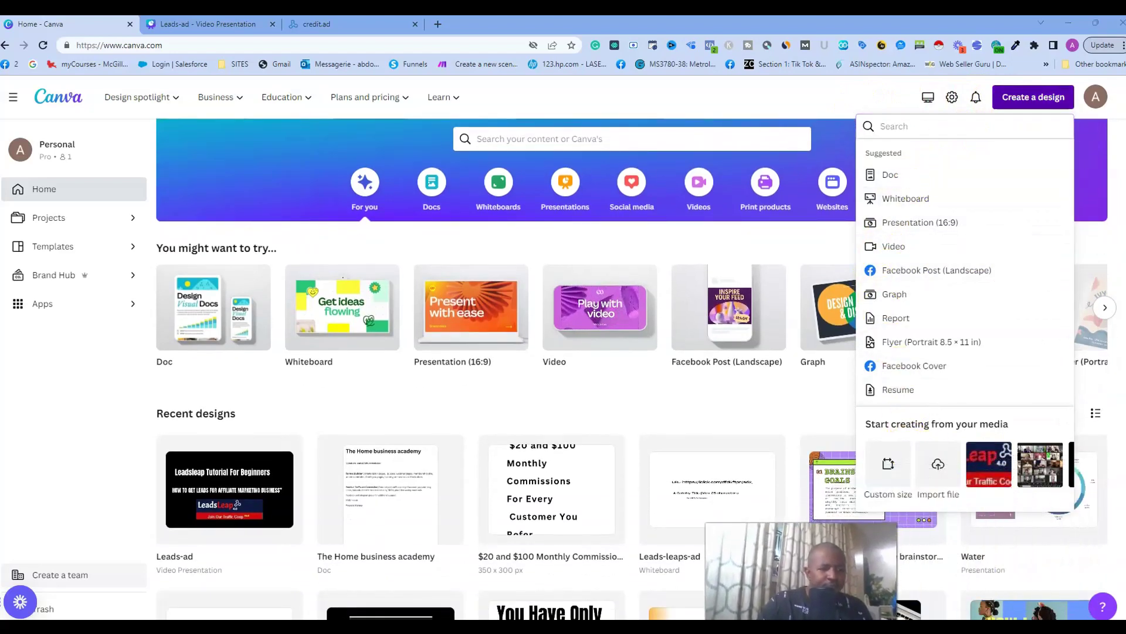
{"action": "left_click", "coordinate": [887, 462]}
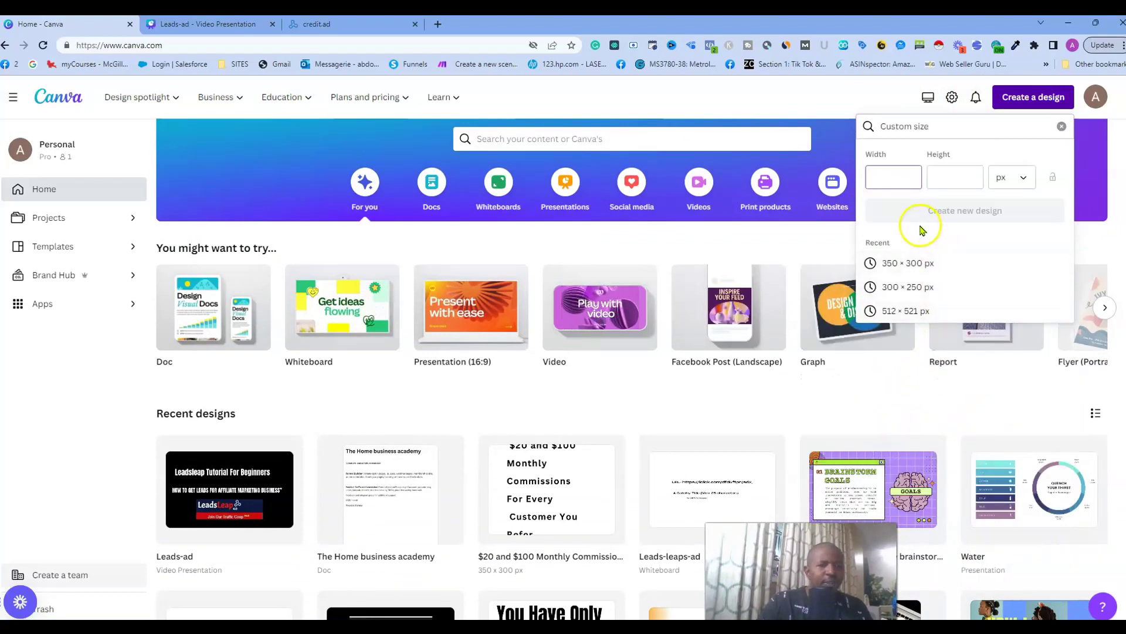
{"action": "left_click", "coordinate": [908, 263]}
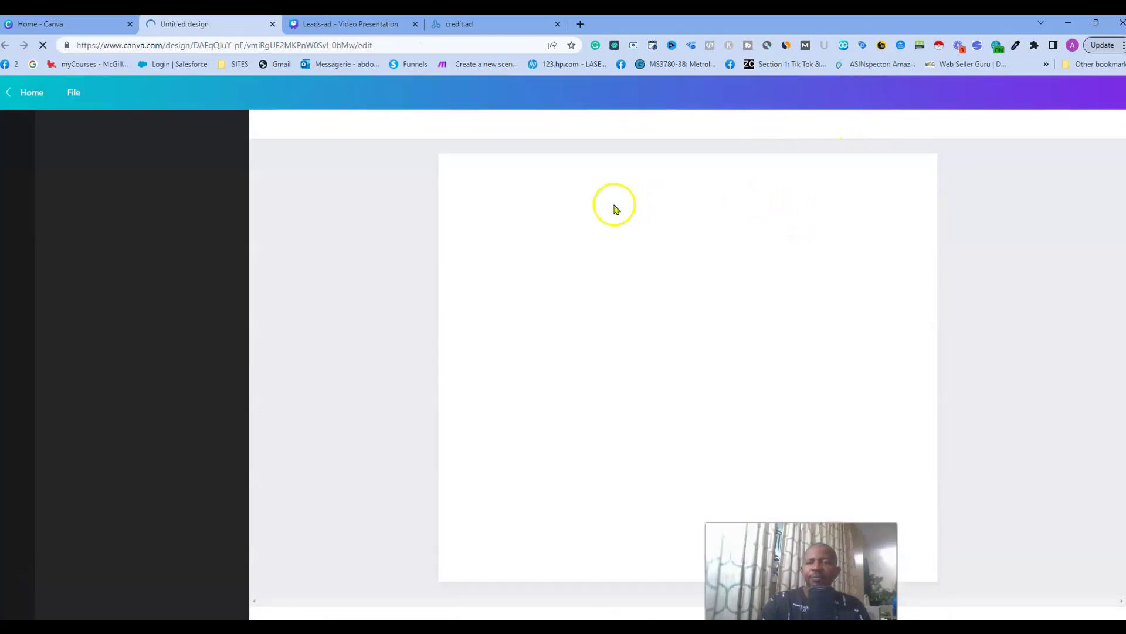
{"action": "left_click", "coordinate": [609, 225]}
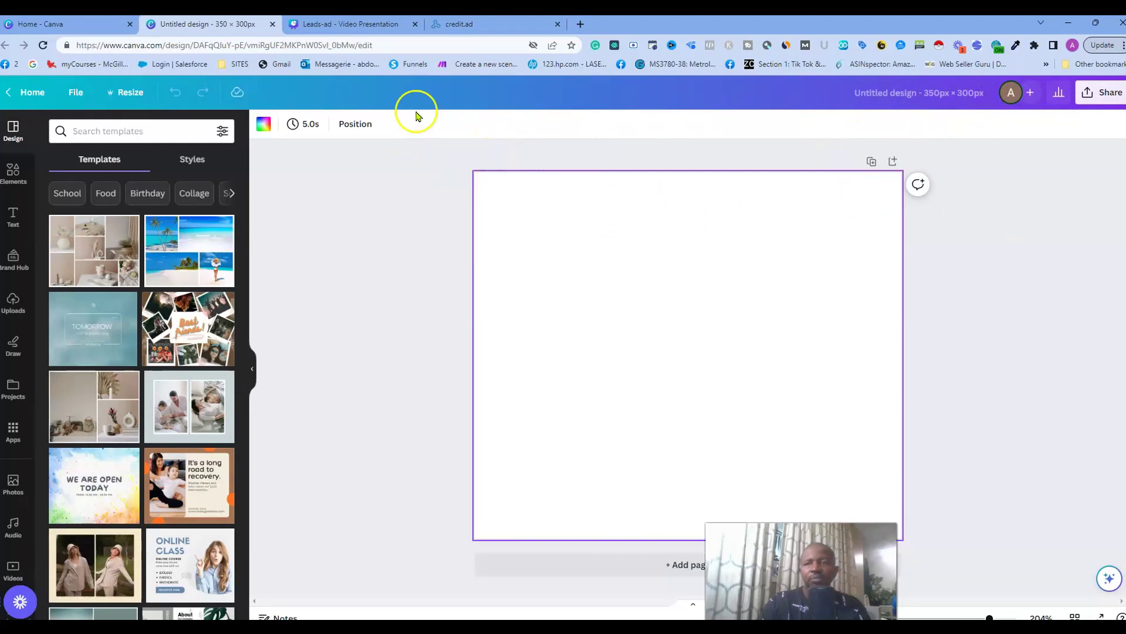
{"action": "left_click", "coordinate": [349, 28]}
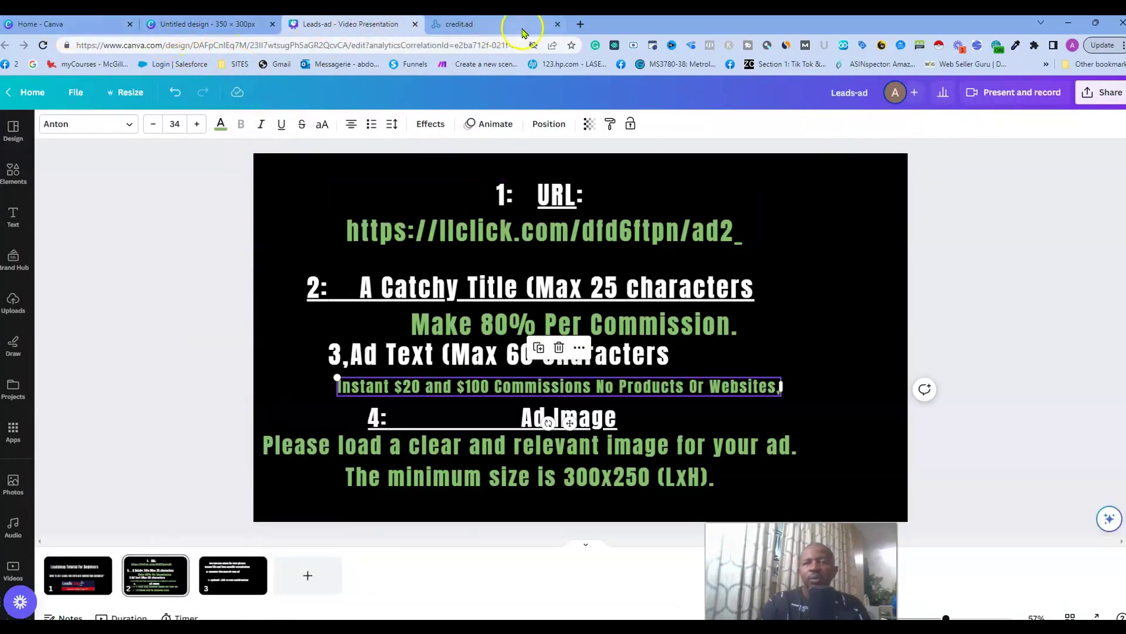
{"action": "left_click", "coordinate": [481, 26]}
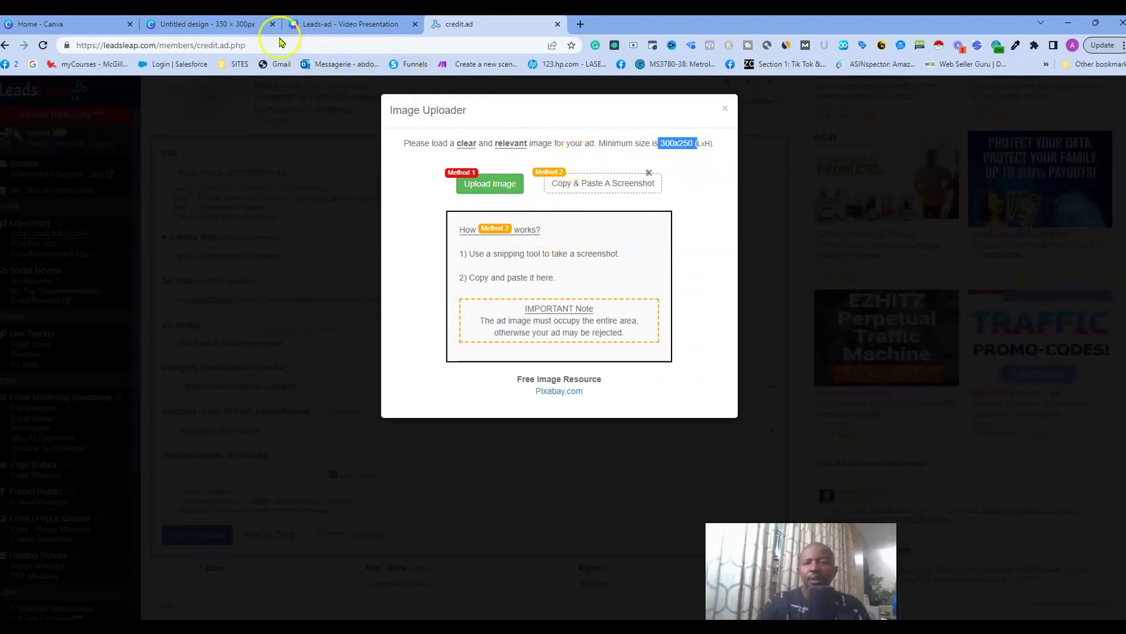
{"action": "left_click", "coordinate": [232, 26]}
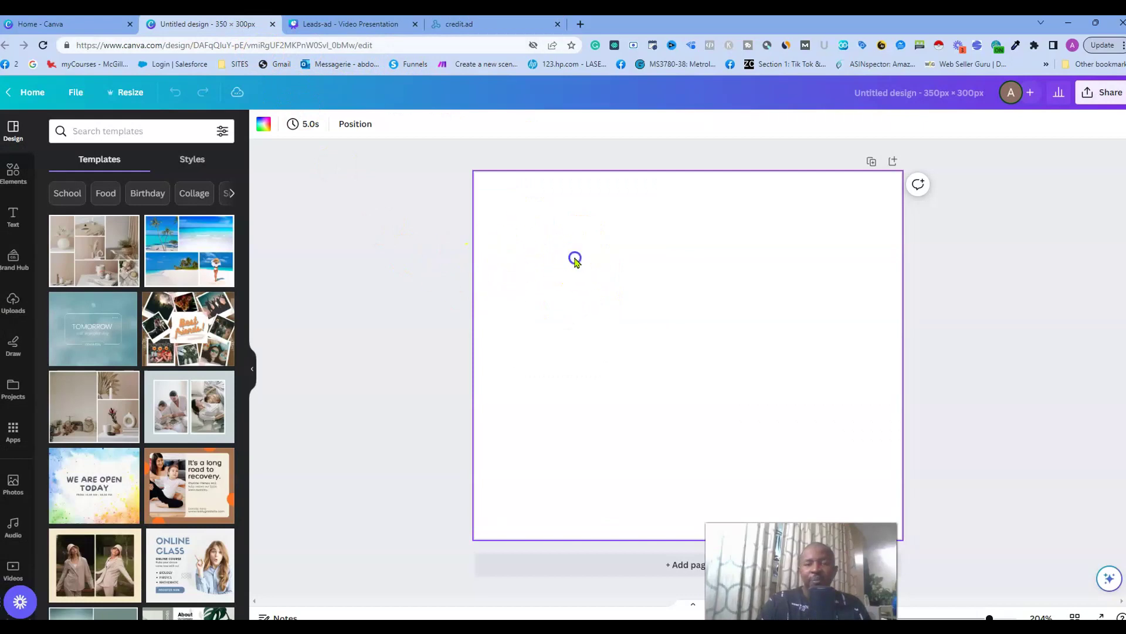
- Try the Blue Summer Beach and Beige minimalist collage templates, then rerun the 'affiliate marketing' search
{"action": "left_click", "coordinate": [165, 241]}
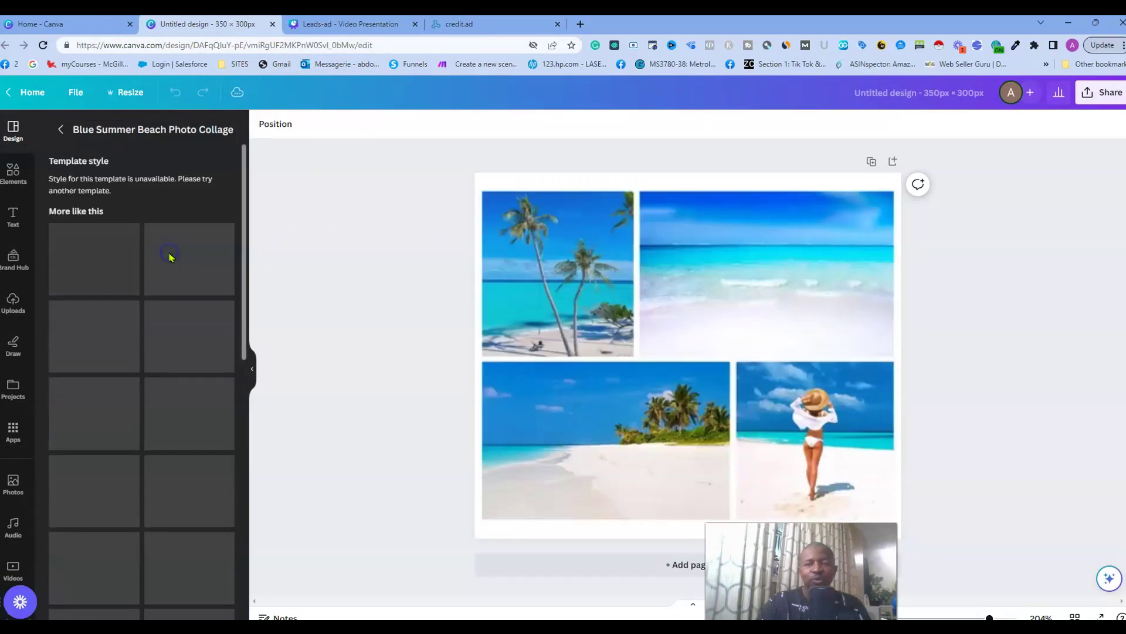
{"action": "left_click", "coordinate": [85, 331]}
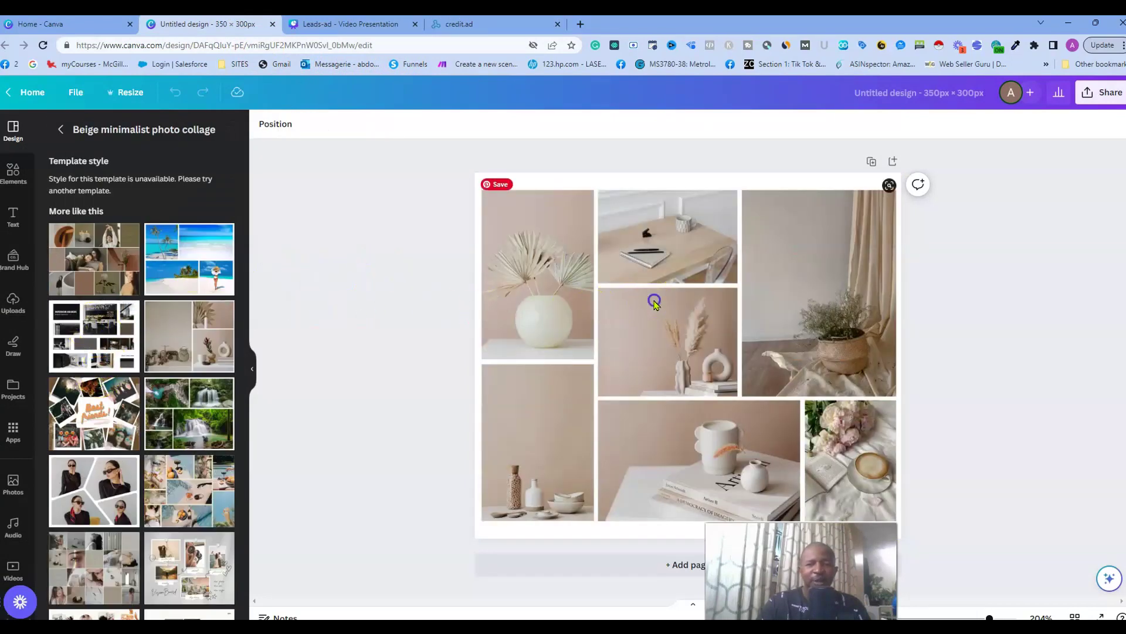
{"action": "left_click", "coordinate": [667, 214]}
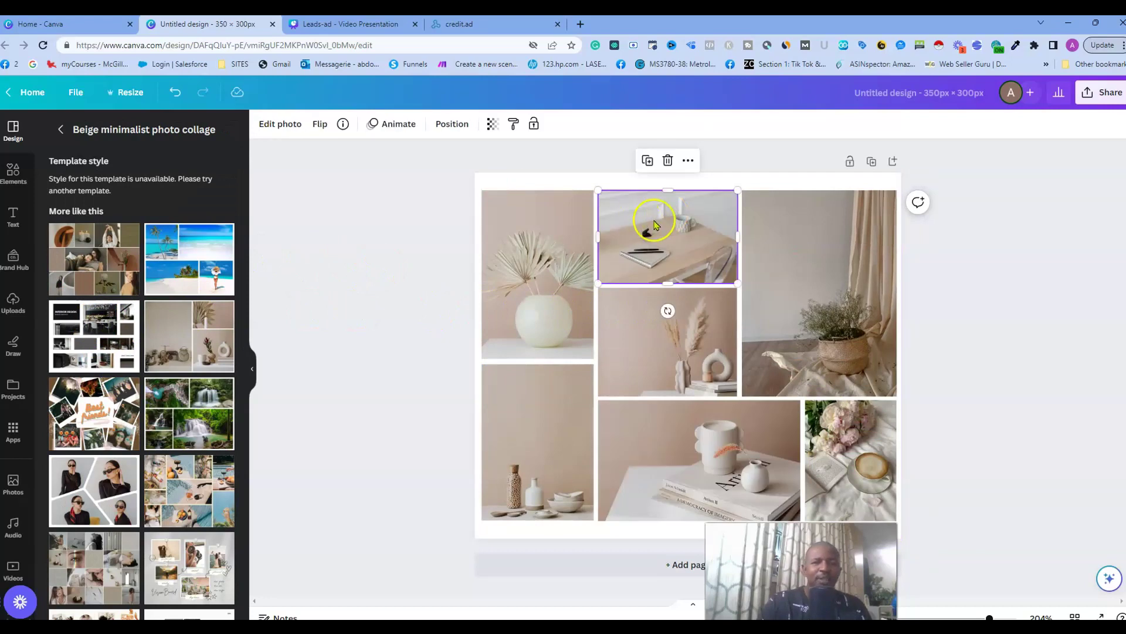
{"action": "scroll", "coordinate": [122, 281], "scroll_direction": "down", "scroll_amount": 2}
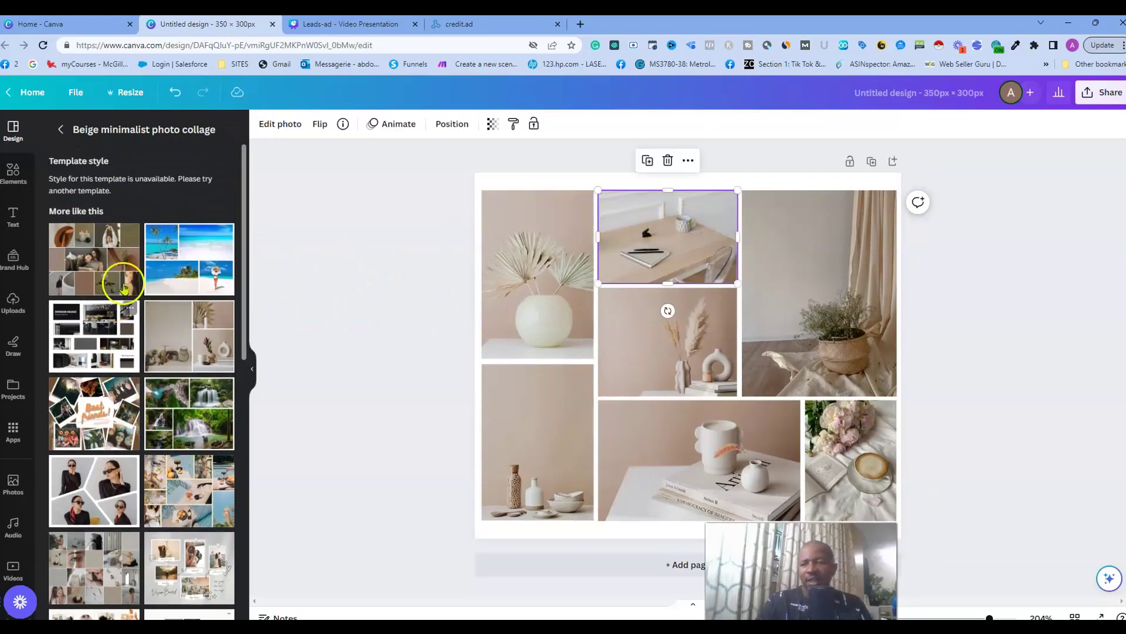
{"action": "scroll", "coordinate": [122, 283], "scroll_direction": "up", "scroll_amount": 2}
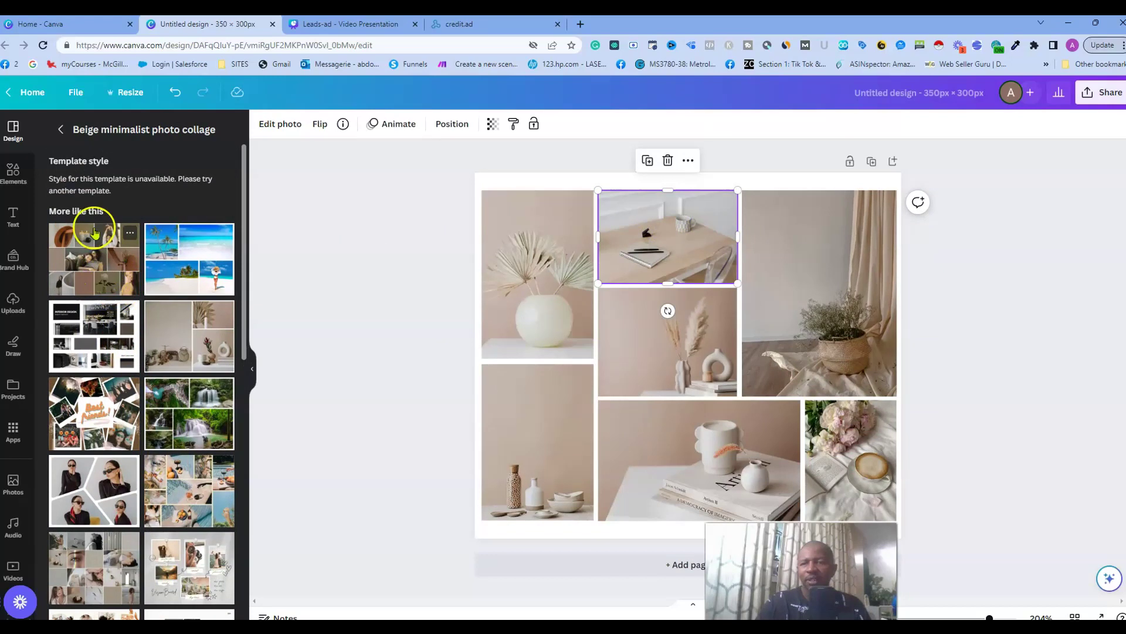
{"action": "left_click", "coordinate": [61, 129]}
{"action": "left_click", "coordinate": [99, 131]}
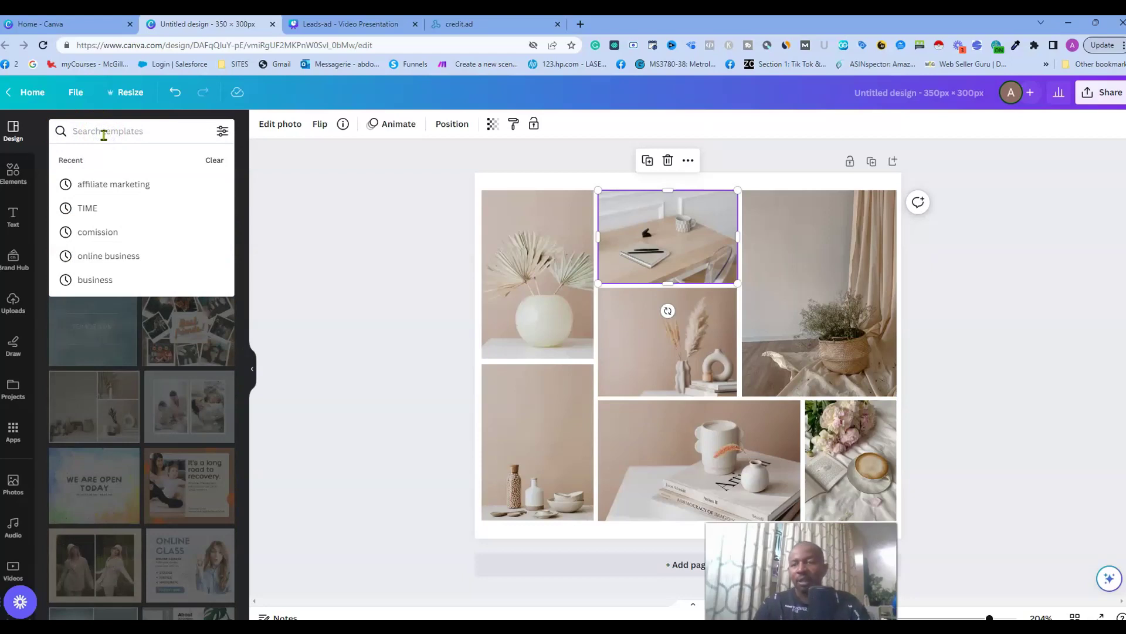
{"action": "left_click", "coordinate": [114, 185]}
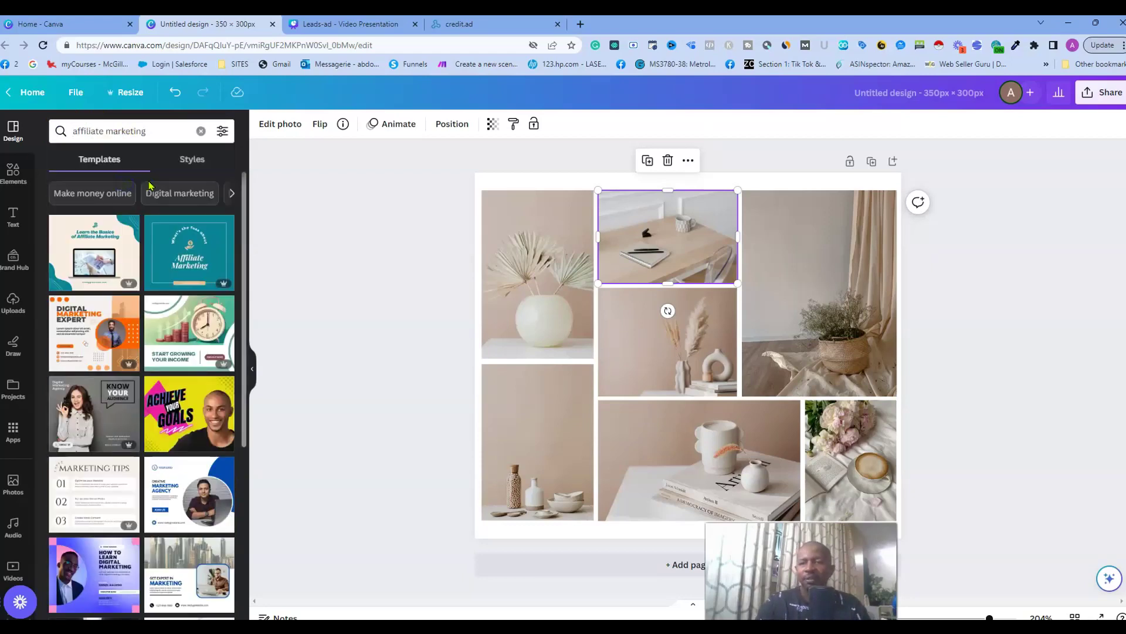
- Preview the Achieve Your Goals and Modern Creative Webinar templates on the design
{"action": "left_click", "coordinate": [189, 410]}
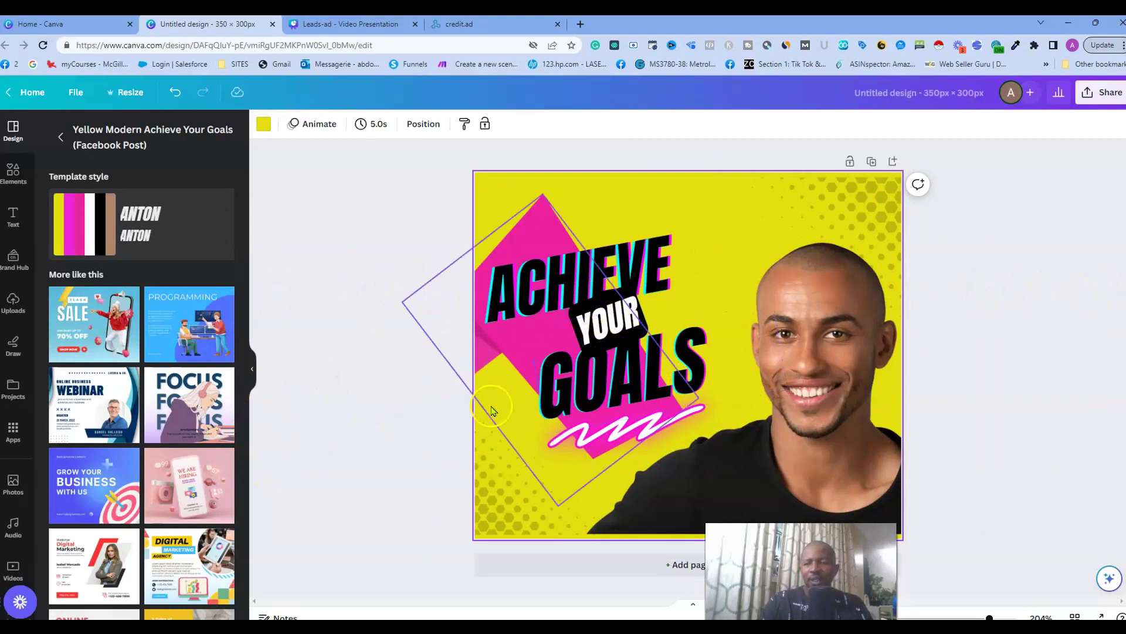
{"action": "left_click", "coordinate": [96, 564]}
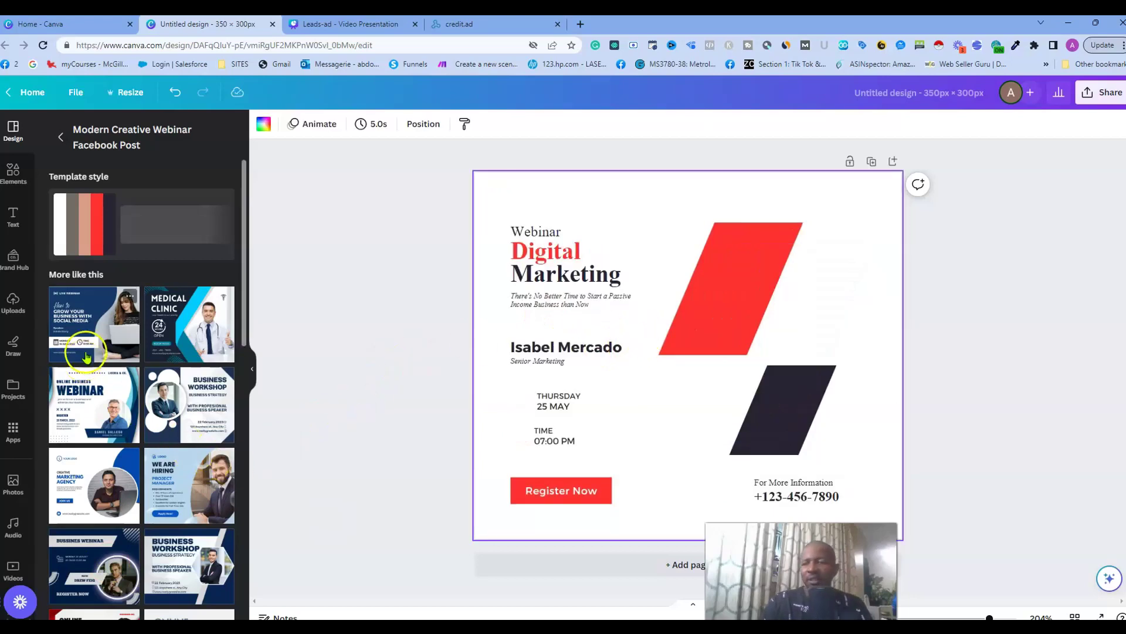
{"action": "scroll", "coordinate": [237, 356], "scroll_direction": "down", "scroll_amount": 5}
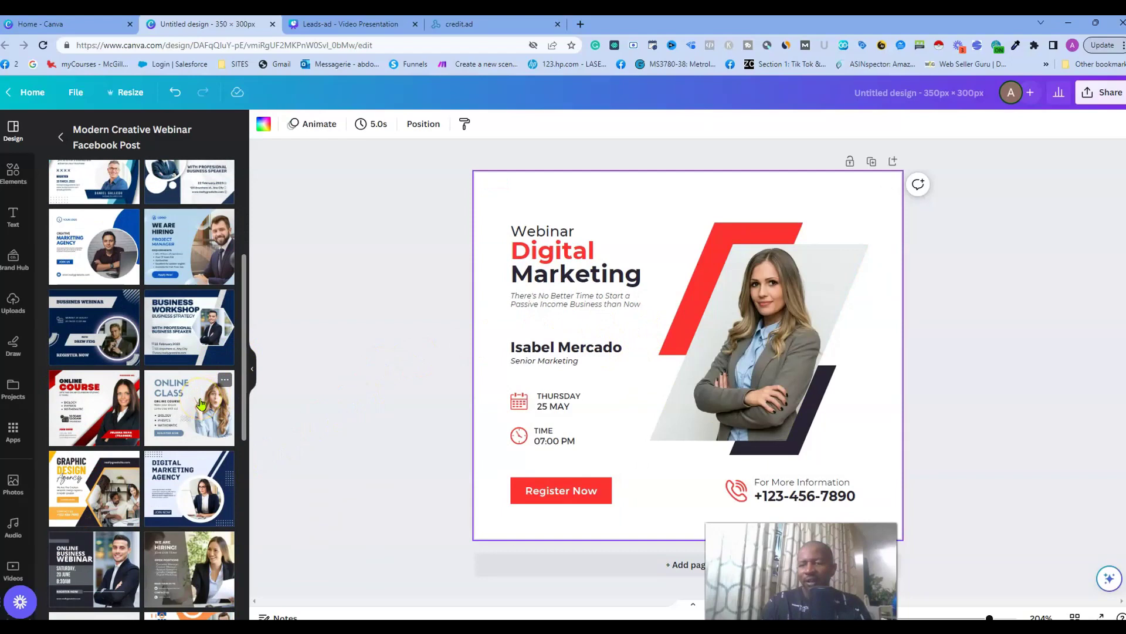
{"action": "scroll", "coordinate": [200, 402], "scroll_direction": "up", "scroll_amount": 5}
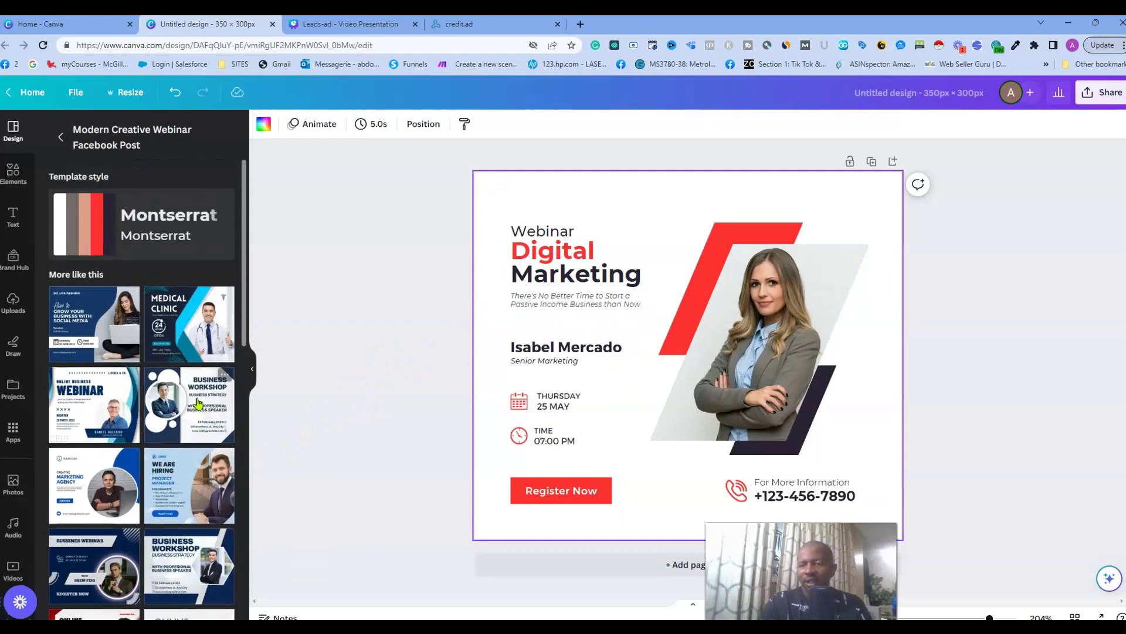
{"action": "scroll", "coordinate": [199, 403], "scroll_direction": "down", "scroll_amount": 7}
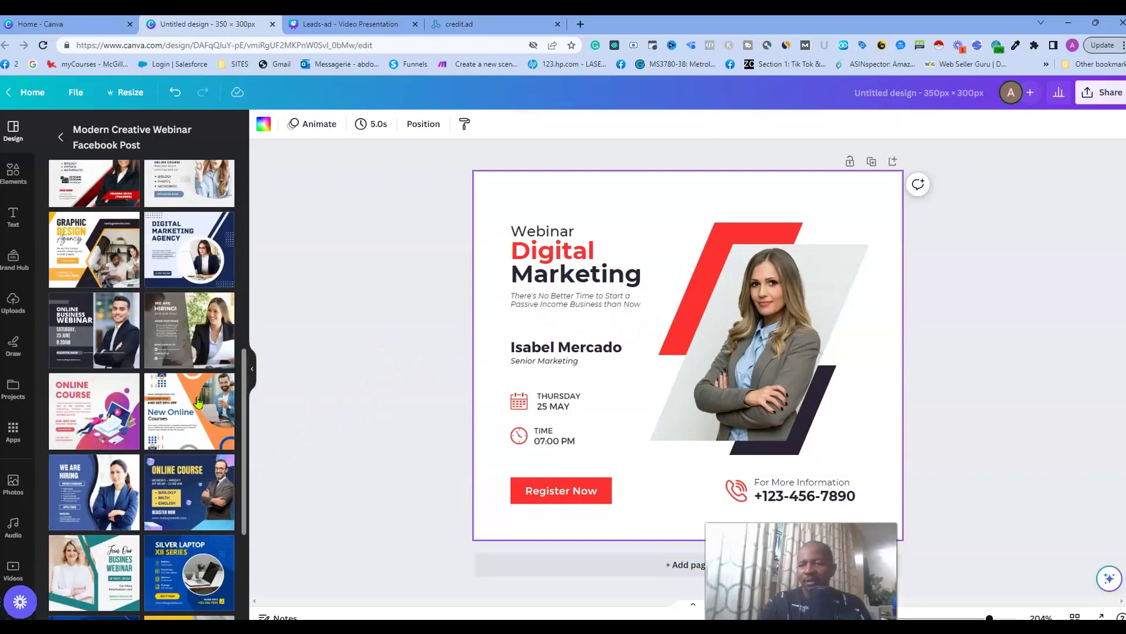
{"action": "scroll", "coordinate": [194, 395], "scroll_direction": "up", "scroll_amount": 6}
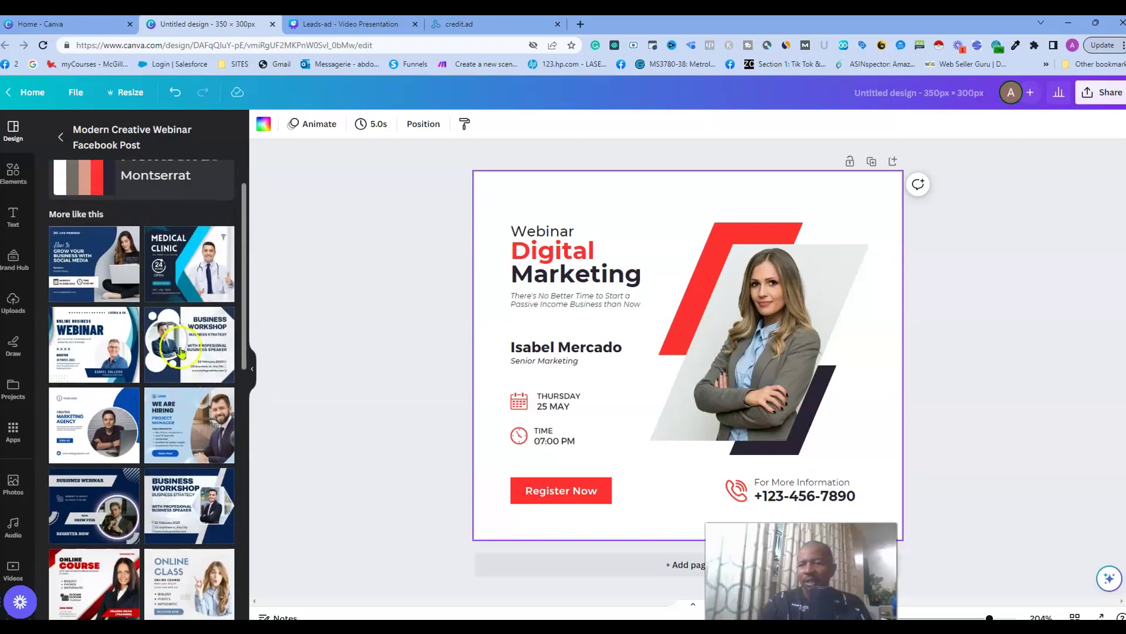
- Filter 'affiliate marketing' results to Make money online and apply the Gray Minimalist Make Money Online template
{"action": "left_click", "coordinate": [55, 143]}
{"action": "left_click", "coordinate": [111, 131]}
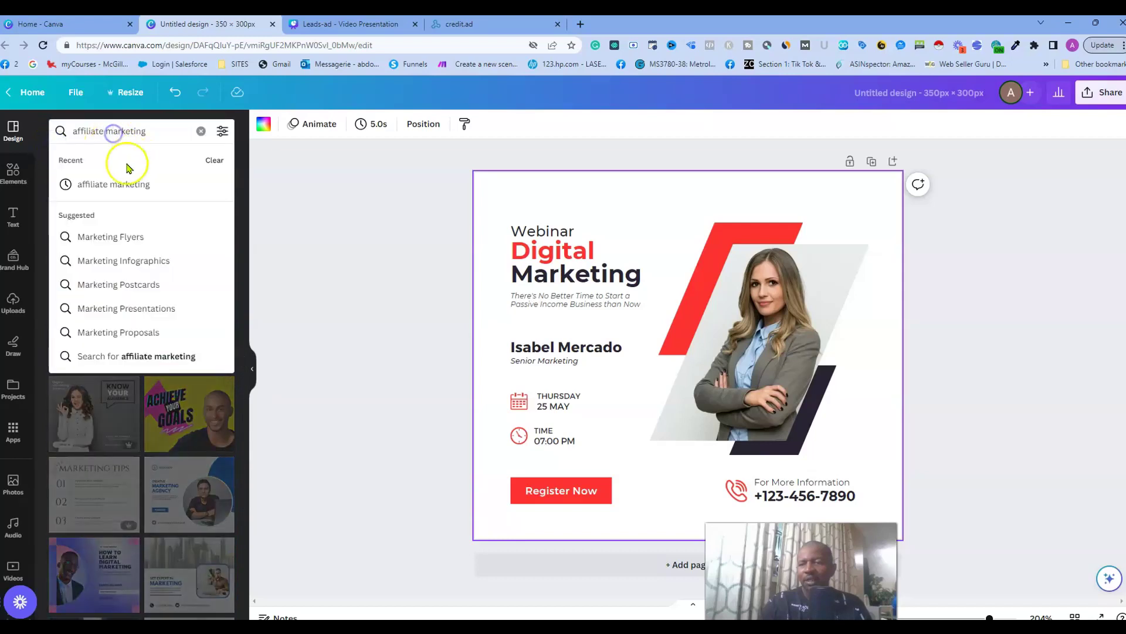
{"action": "left_click", "coordinate": [126, 186]}
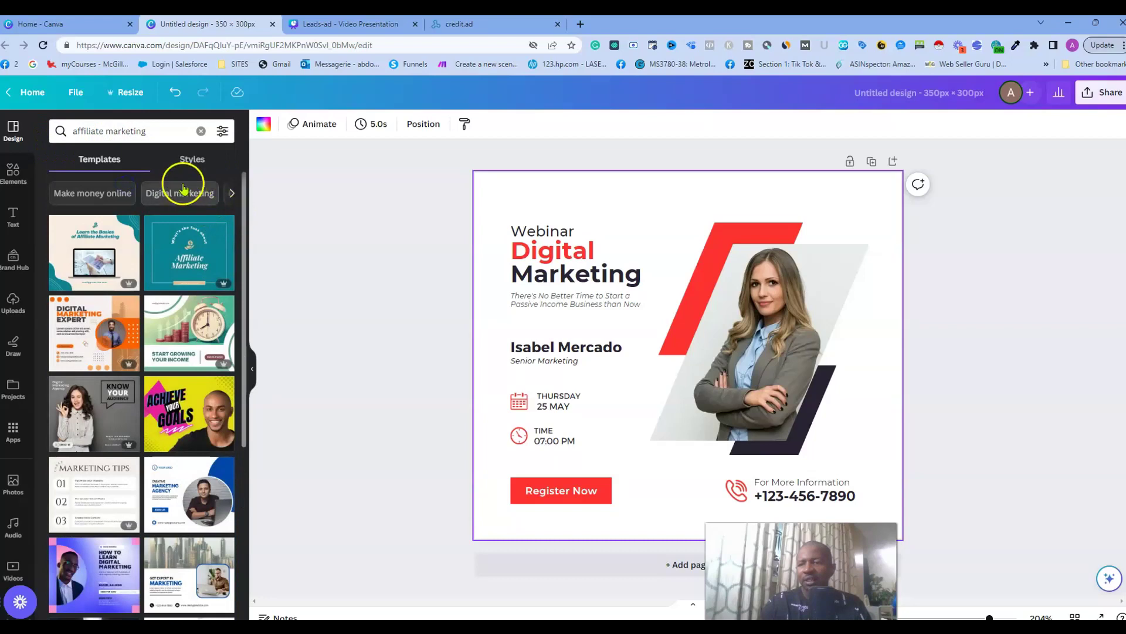
{"action": "left_click", "coordinate": [117, 193]}
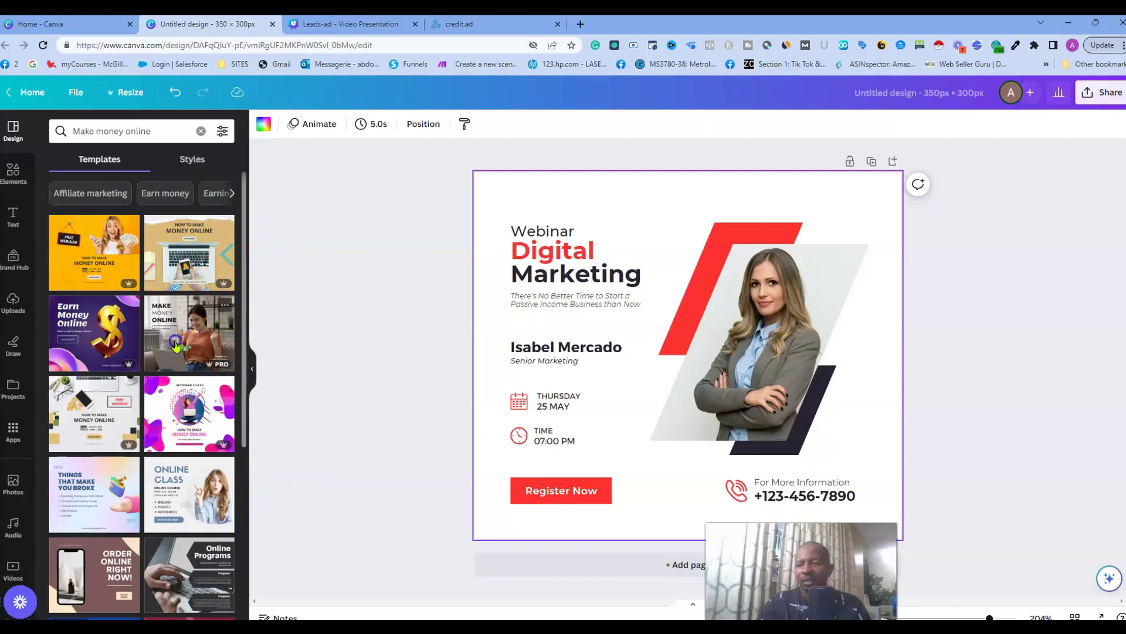
{"action": "left_click", "coordinate": [176, 345]}
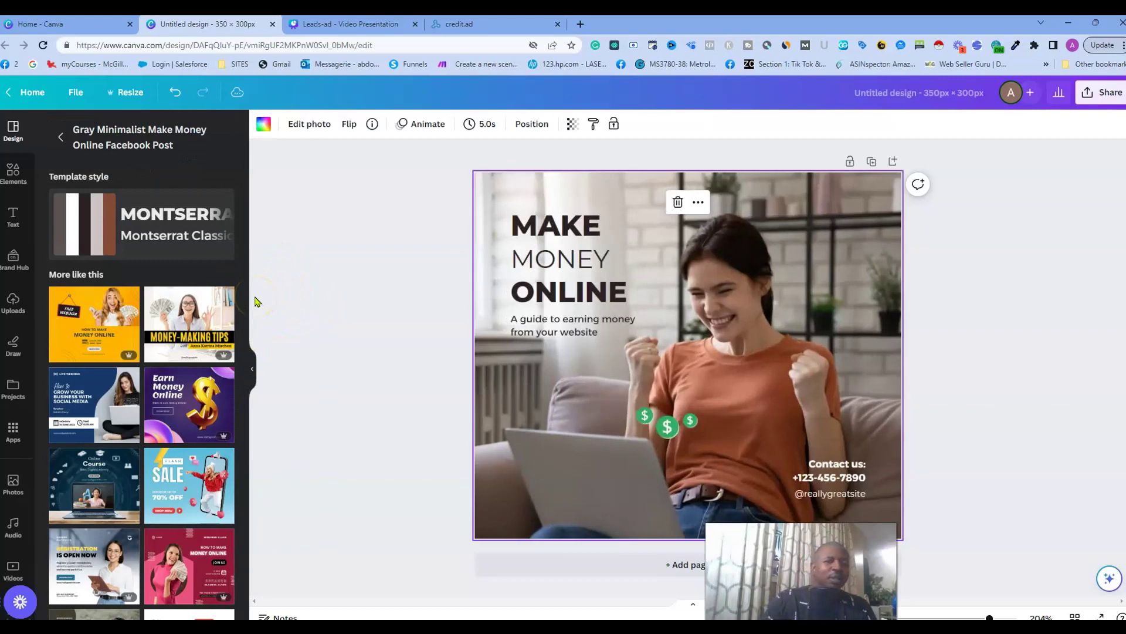
{"action": "left_click", "coordinate": [433, 234]}
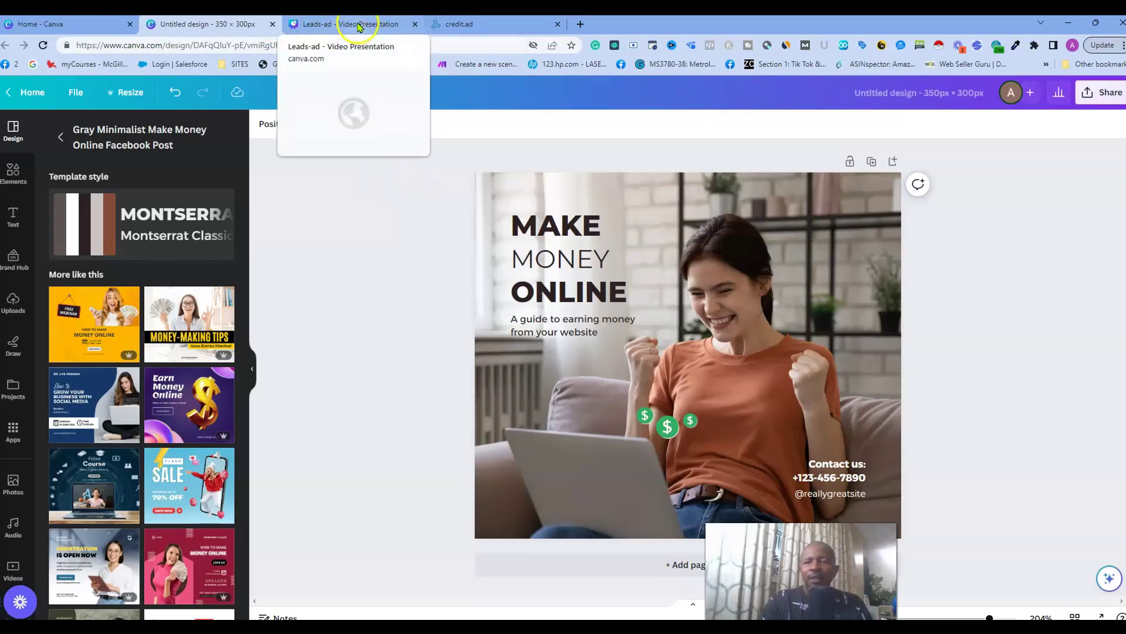
{"action": "left_click", "coordinate": [357, 23]}
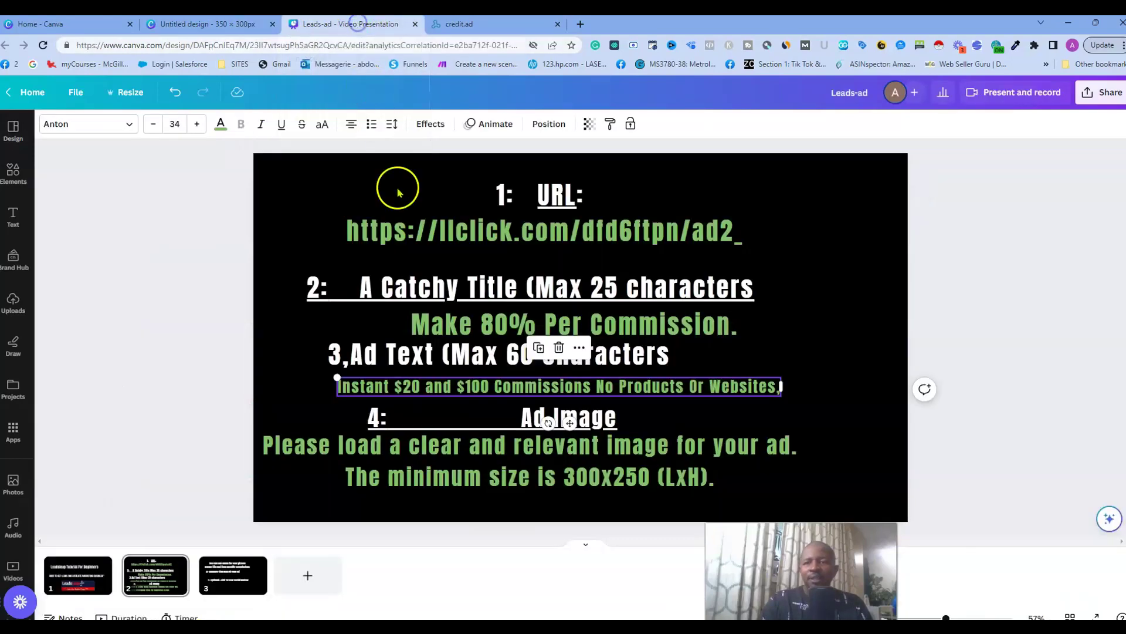
- Copy the ad text line from the Leads-ad presentation slide
{"action": "double_click", "coordinate": [429, 386]}
{"action": "right_click", "coordinate": [429, 385]}
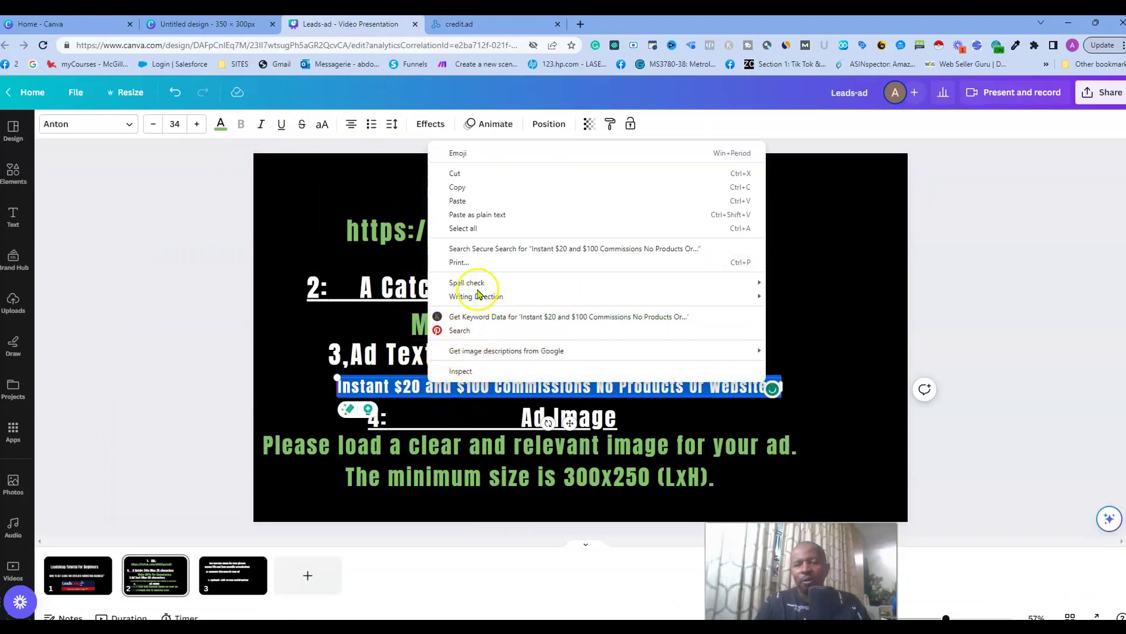
{"action": "left_click", "coordinate": [470, 202]}
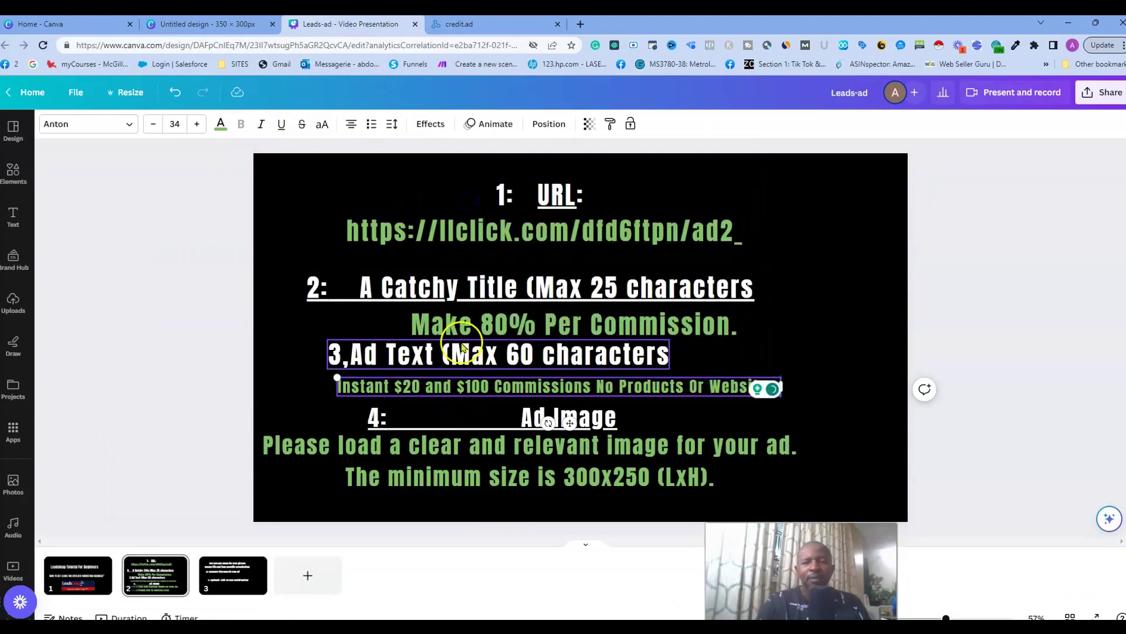
{"action": "double_click", "coordinate": [439, 384]}
{"action": "right_click", "coordinate": [440, 387]}
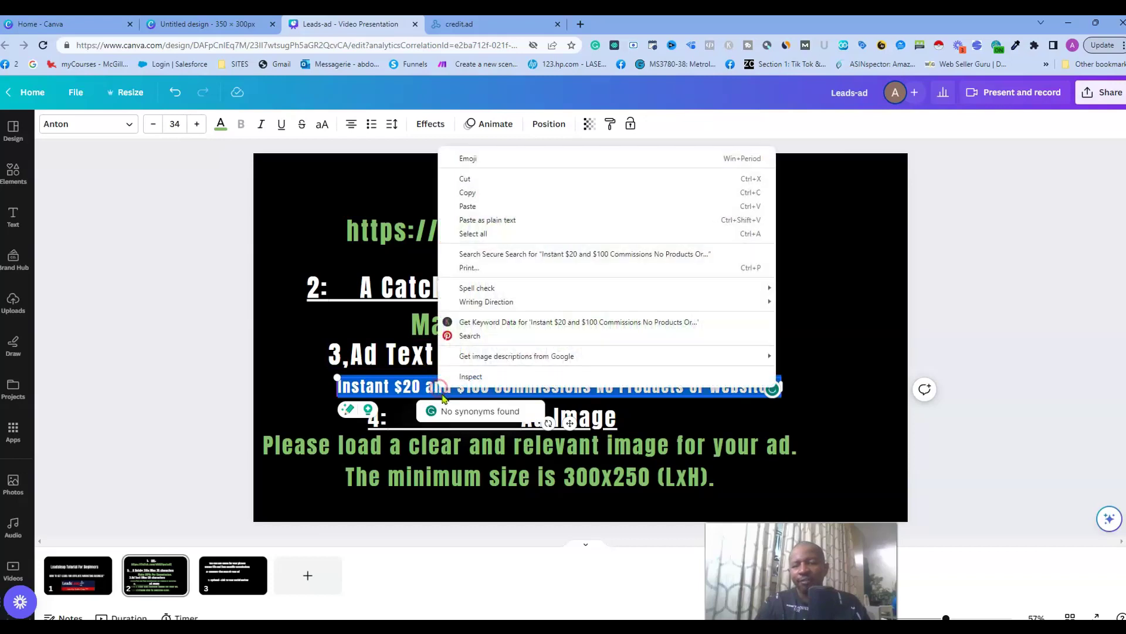
{"action": "left_click", "coordinate": [488, 195]}
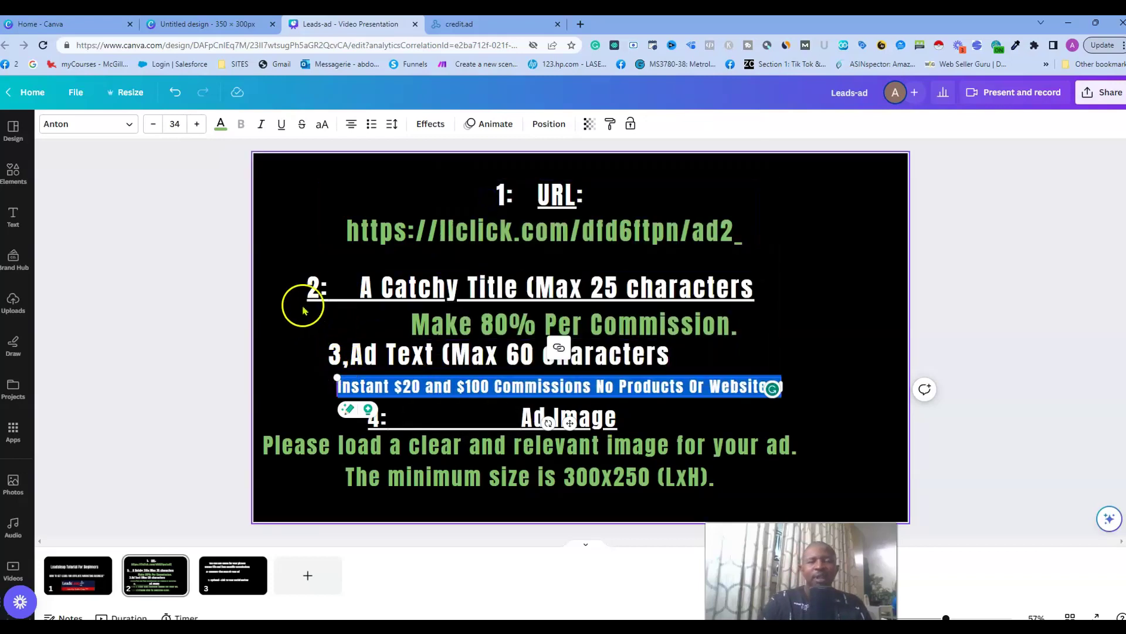
- Open the llclick.com/dfd6ftpn/ad2 link from the slide in a new browser tab
{"action": "left_click", "coordinate": [363, 241]}
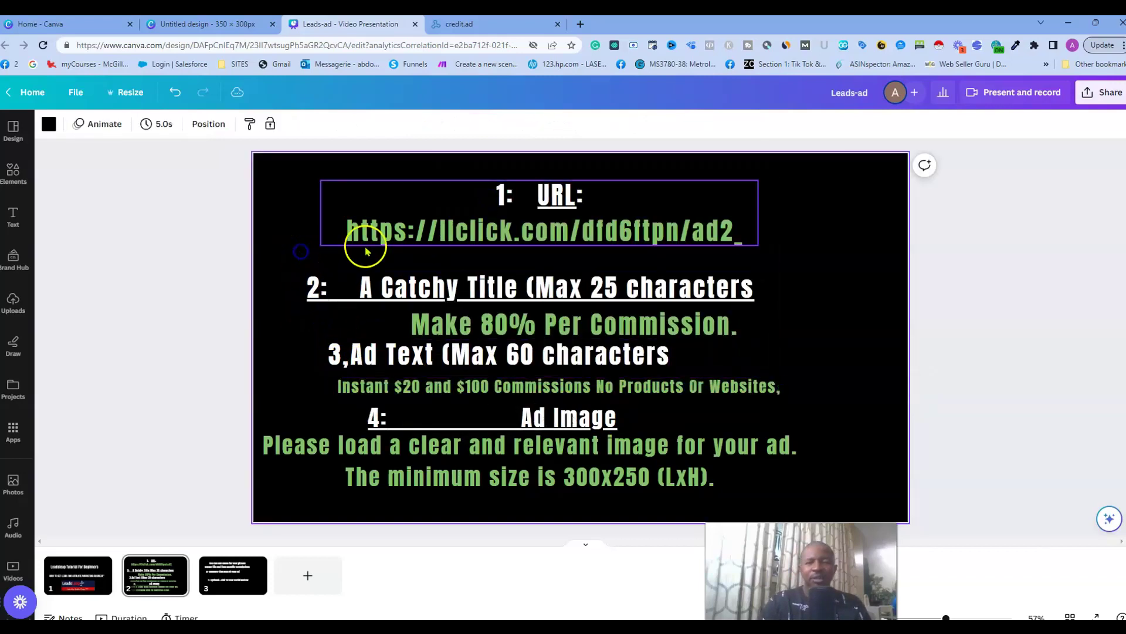
{"action": "triple_click", "coordinate": [455, 228]}
{"action": "right_click", "coordinate": [455, 224]}
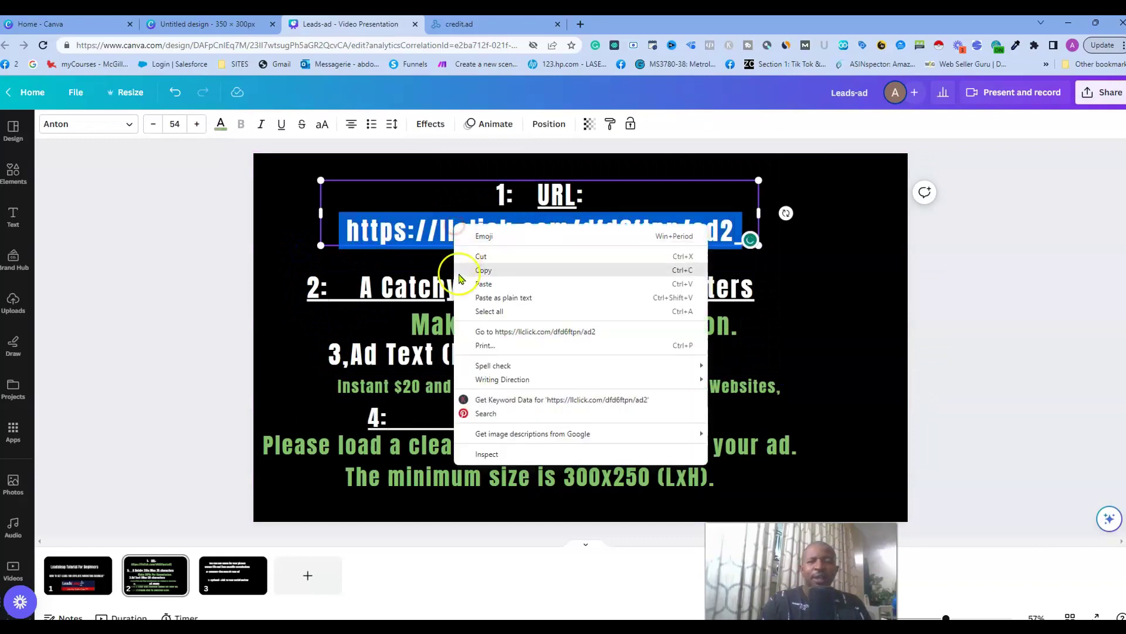
{"action": "left_click", "coordinate": [519, 332]}
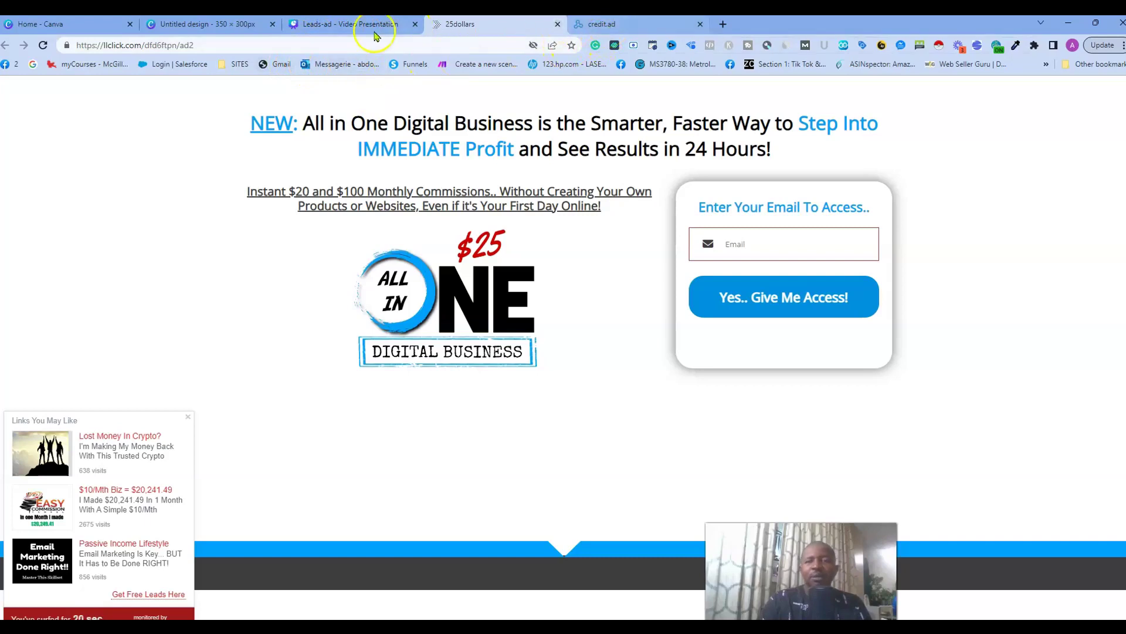
- After the landing page loads, return to the 'Untitled design - 350 × 300px' Canva tab
{"action": "left_click", "coordinate": [196, 24]}
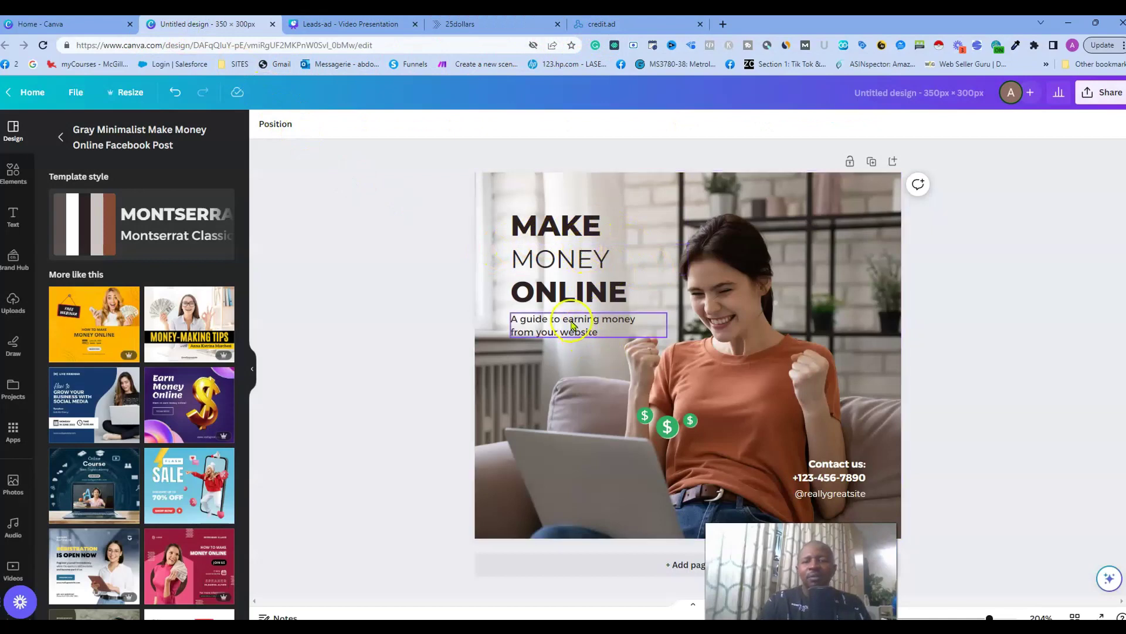
- Delete the 'A guide to earning money from your website' subtitle
{"action": "left_click", "coordinate": [572, 323]}
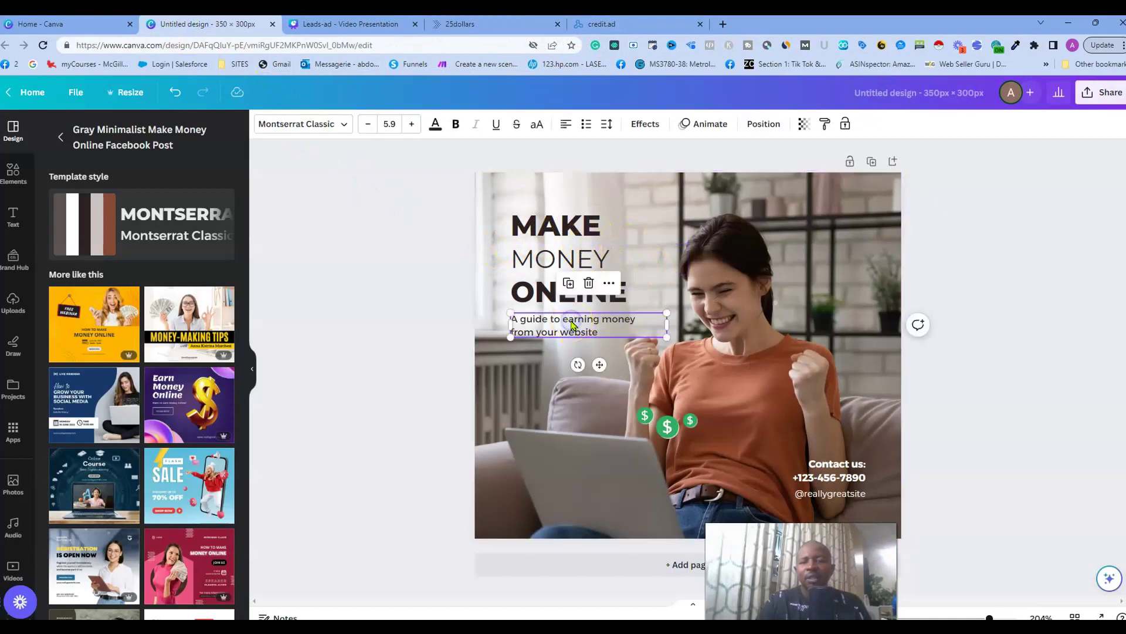
{"action": "left_click", "coordinate": [589, 282]}
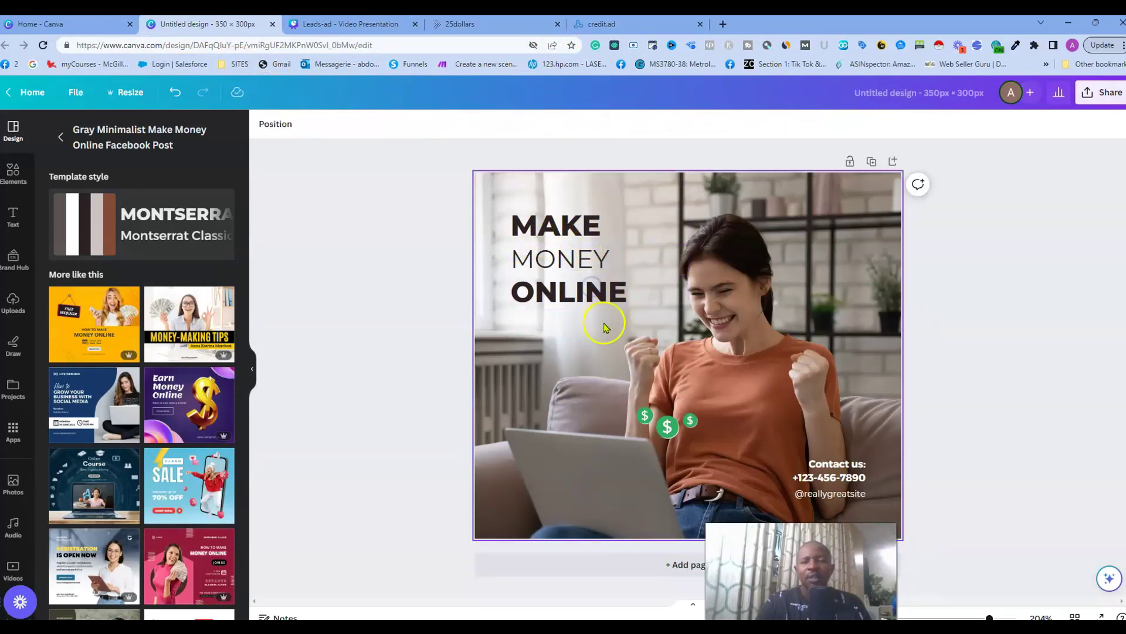
{"action": "left_click", "coordinate": [667, 214]}
{"action": "left_click", "coordinate": [729, 194]}
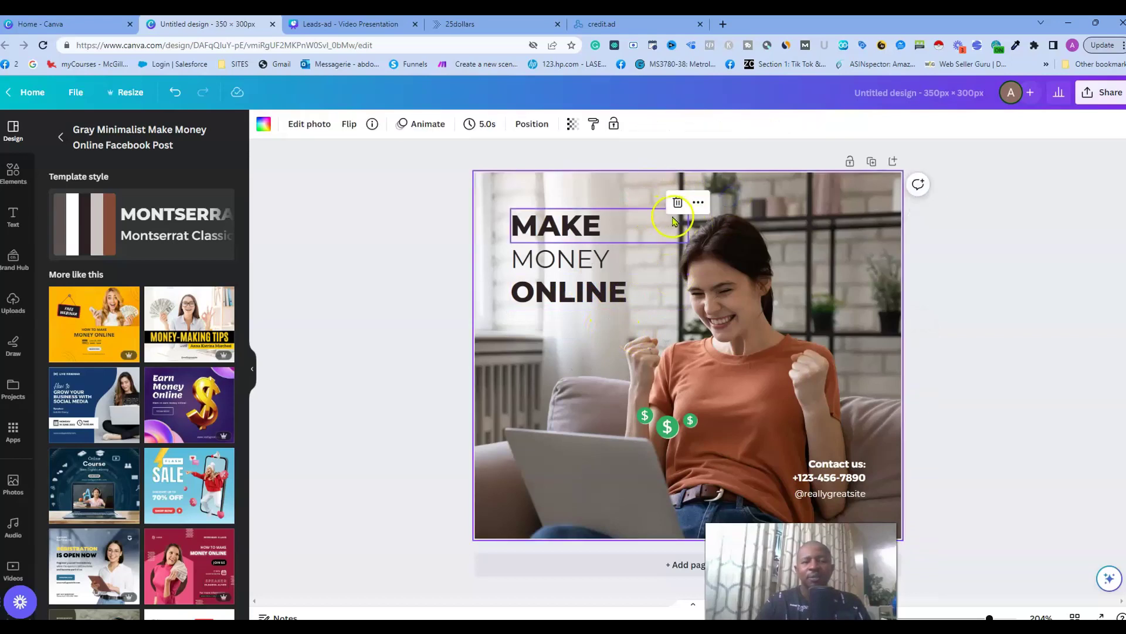
- Add a text box with the pasted commissions ad text, then select and delete all of it
{"action": "key", "text": "t"}
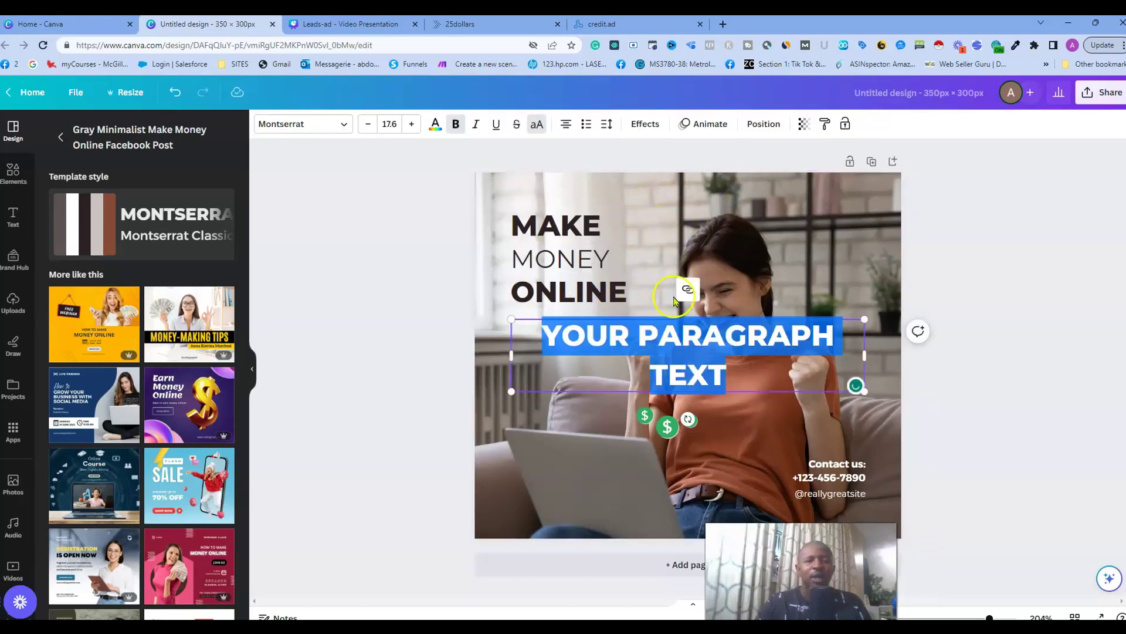
{"action": "left_click", "coordinate": [662, 349]}
{"action": "type", "text": "INSTANT $20 AND $100 COMMISSIONS NO PRODUCTS OR WEBSITES"}
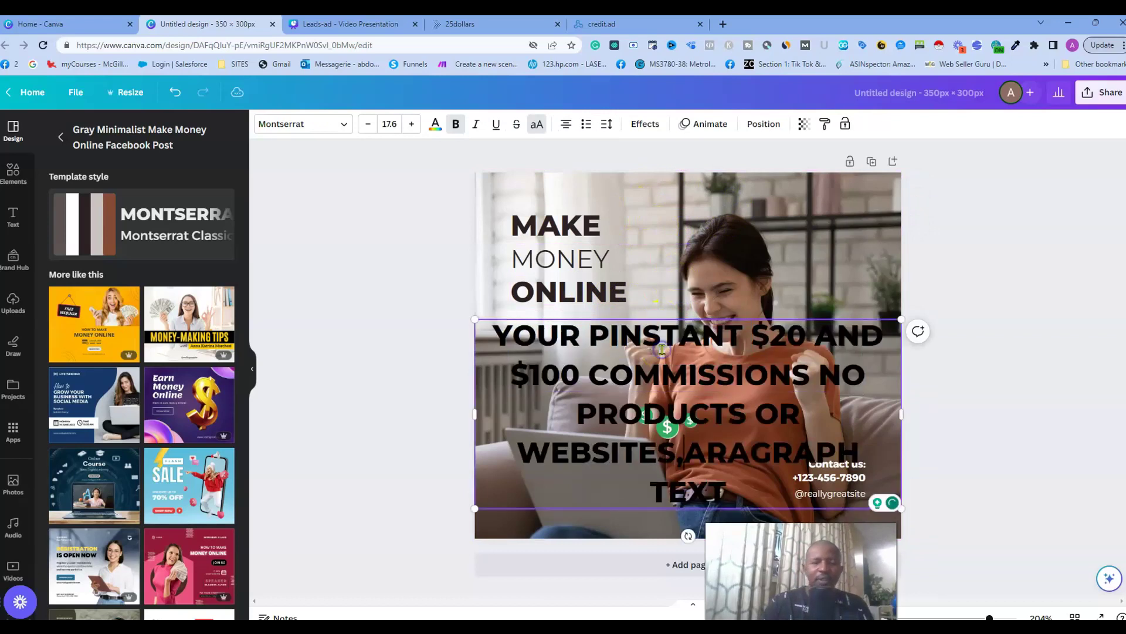
{"action": "left_click", "coordinate": [571, 325]}
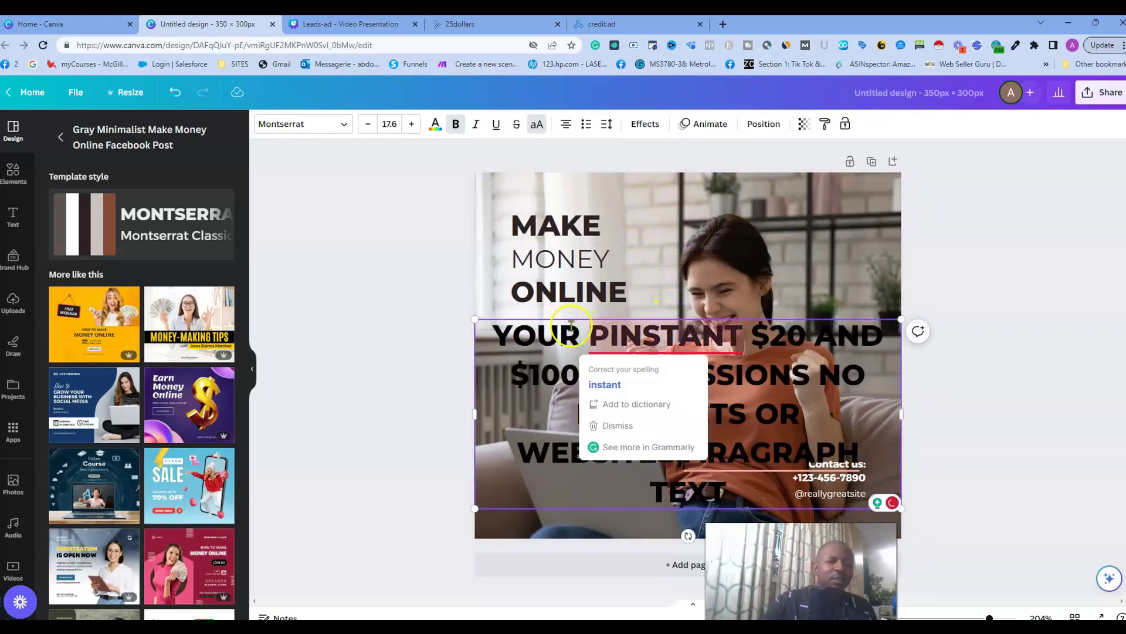
{"action": "left_click", "coordinate": [524, 324]}
{"action": "left_click_drag", "start_coordinate": [523, 329], "coordinate": [605, 376]}
{"action": "left_click", "coordinate": [671, 356]}
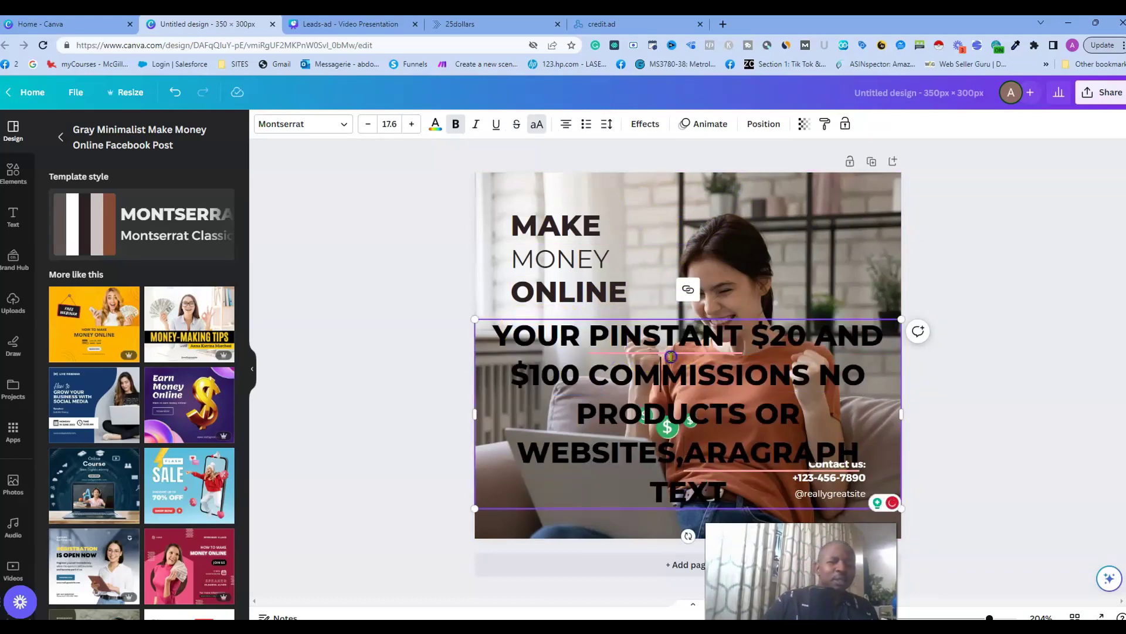
{"action": "left_click", "coordinate": [573, 381]}
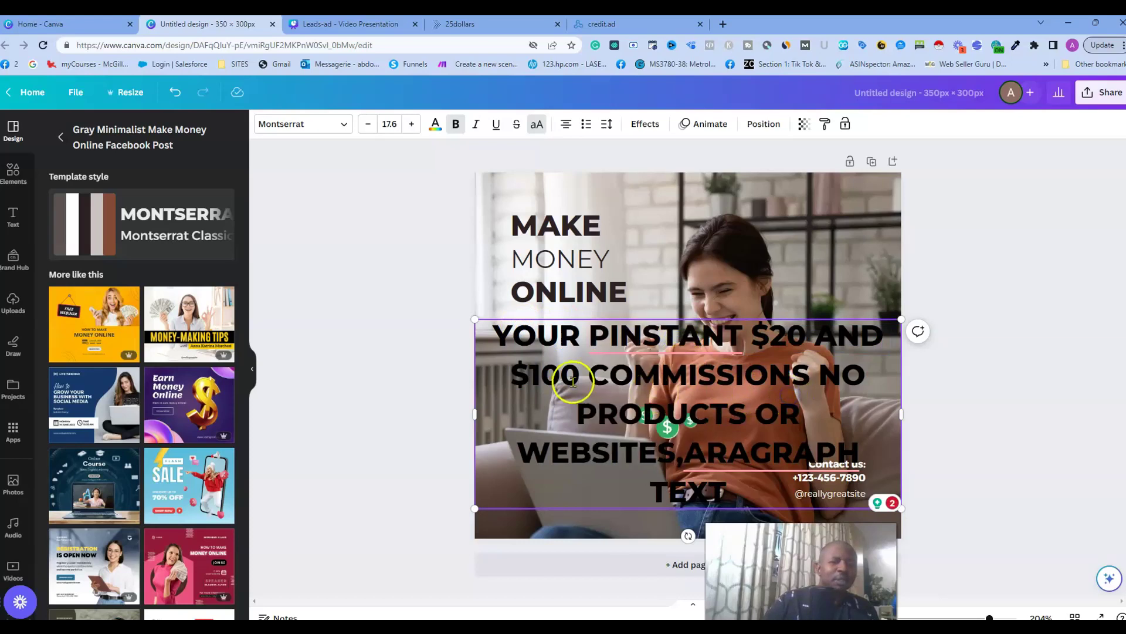
{"action": "left_click", "coordinate": [496, 337]}
{"action": "left_click_drag", "start_coordinate": [497, 336], "coordinate": [744, 479]}
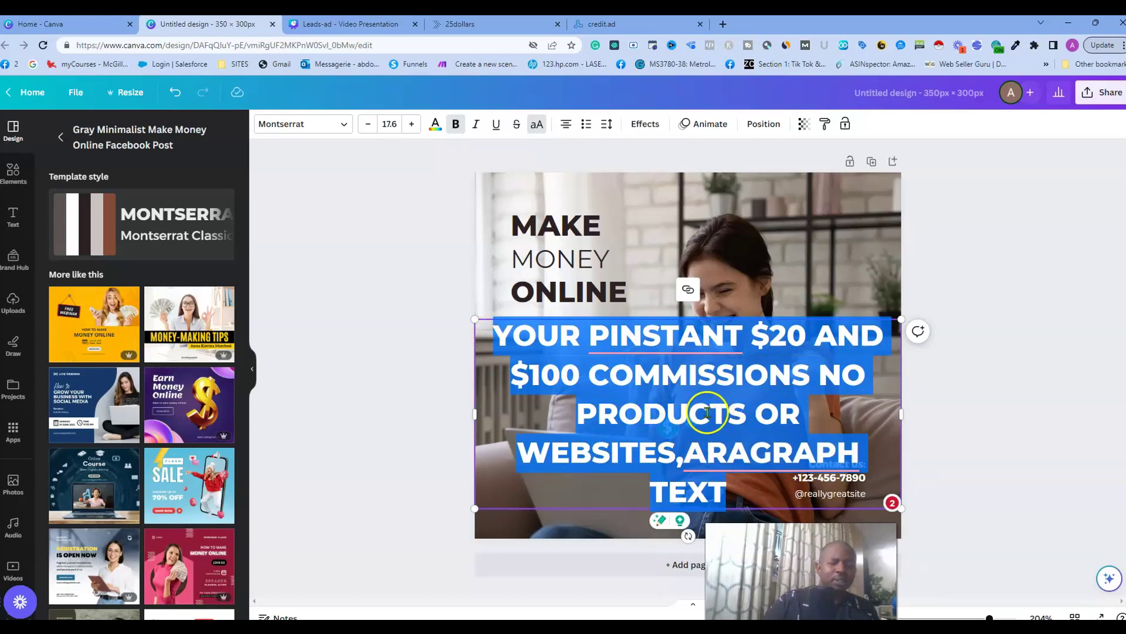
{"action": "key", "text": "BackSpace"}
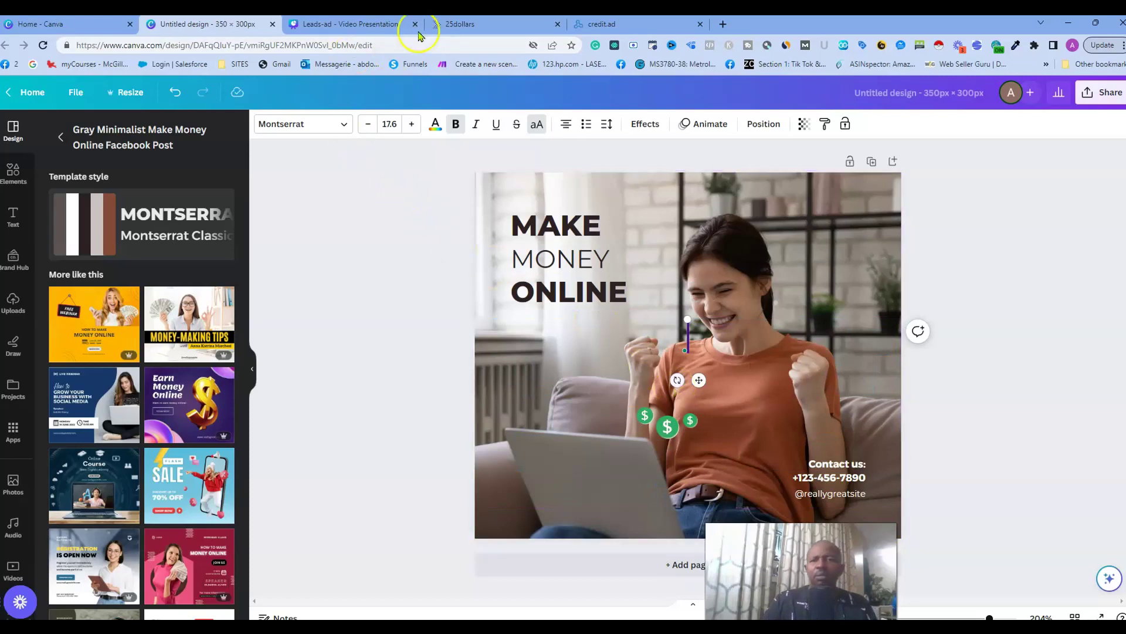
- Copy 'Instant $20 and $100 Monthly Commissions' from the 25dollars landing page
{"action": "left_click", "coordinate": [476, 24]}
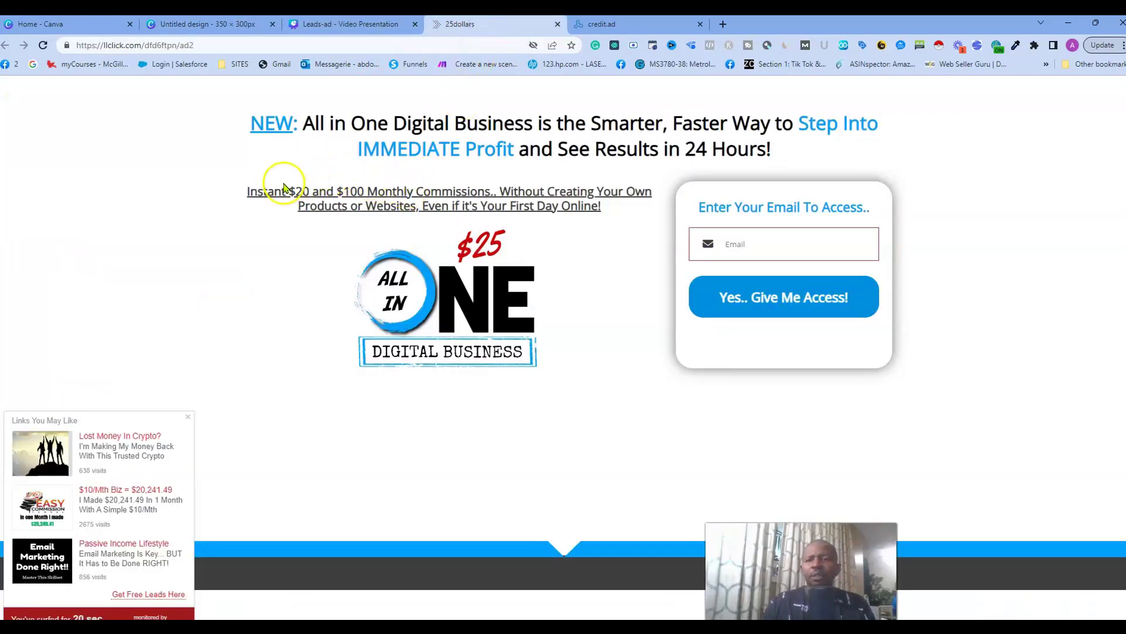
{"action": "left_click", "coordinate": [248, 193]}
{"action": "left_click_drag", "start_coordinate": [249, 193], "coordinate": [485, 193]}
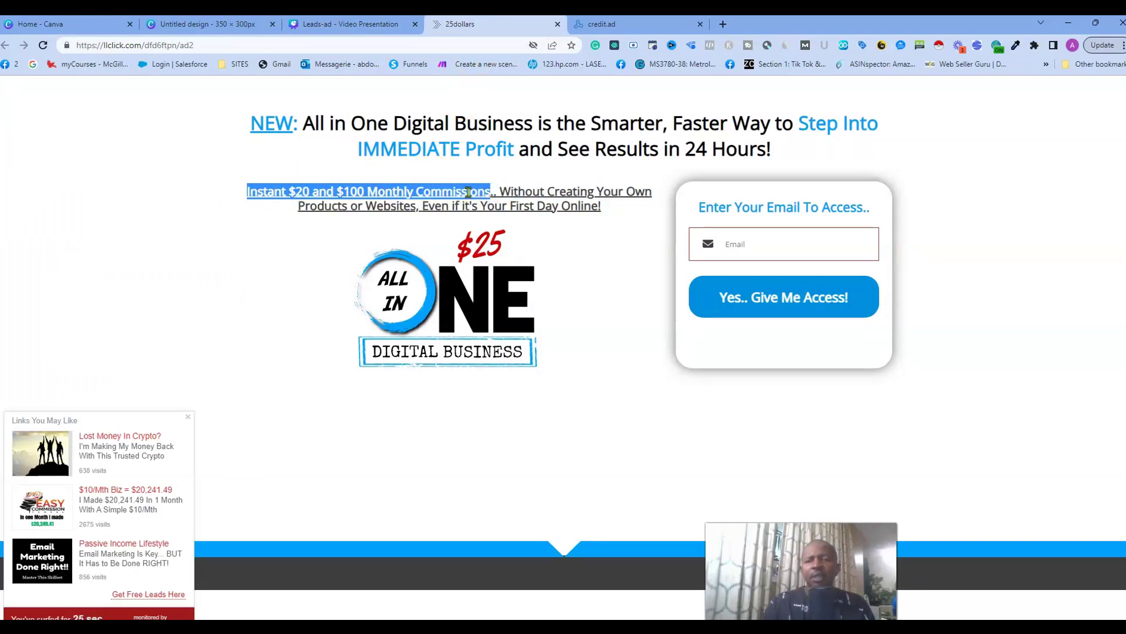
{"action": "right_click", "coordinate": [469, 193]}
{"action": "left_click", "coordinate": [503, 206]}
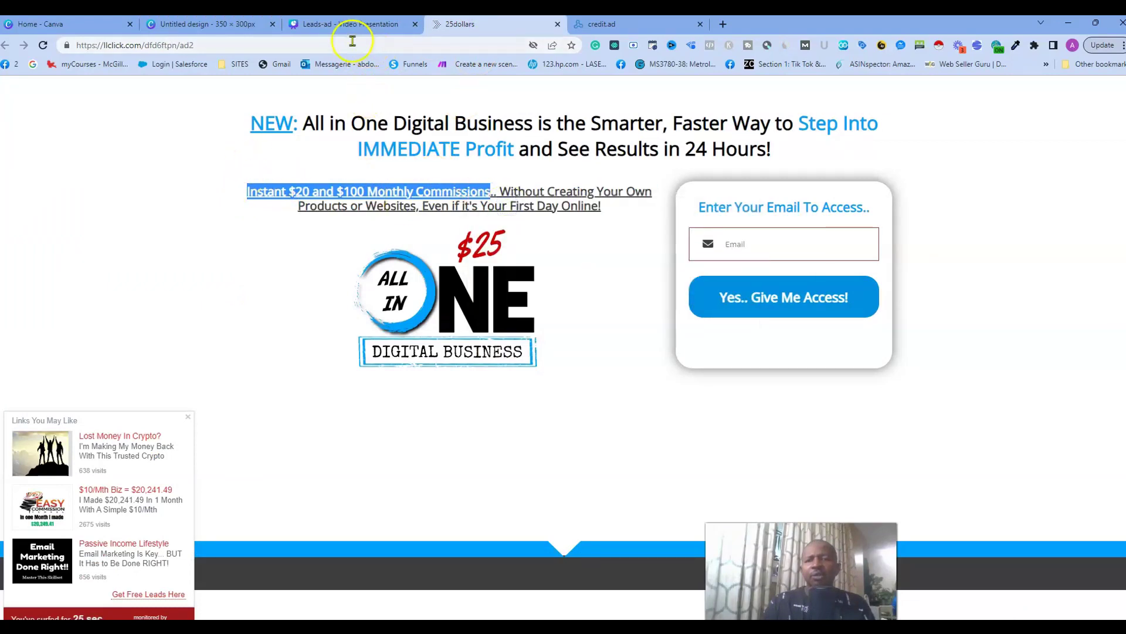
- Paste the phrase into a new Canva text box beneath MAKE MONEY ONLINE
{"action": "left_click", "coordinate": [212, 25]}
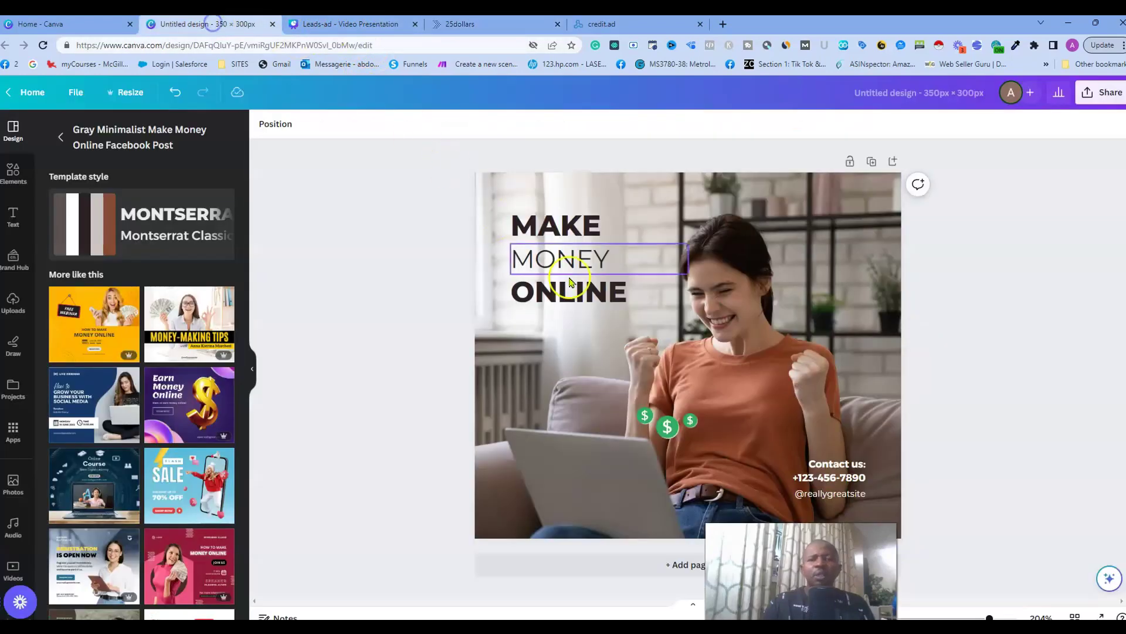
{"action": "left_click", "coordinate": [629, 329]}
{"action": "double_click", "coordinate": [609, 329]}
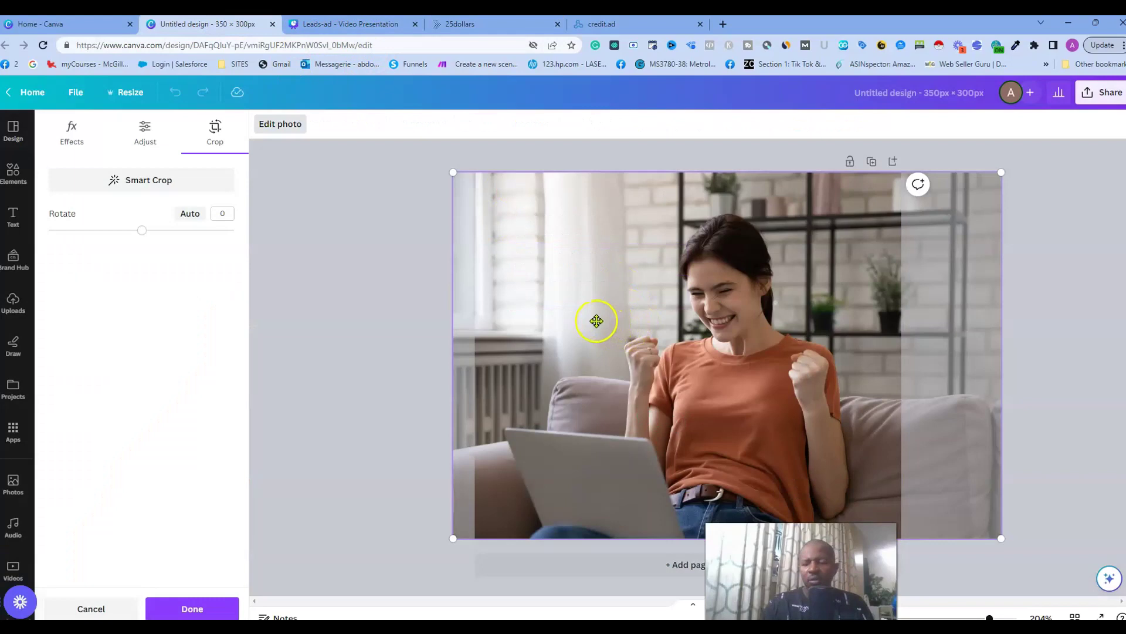
{"action": "key", "text": "t"}
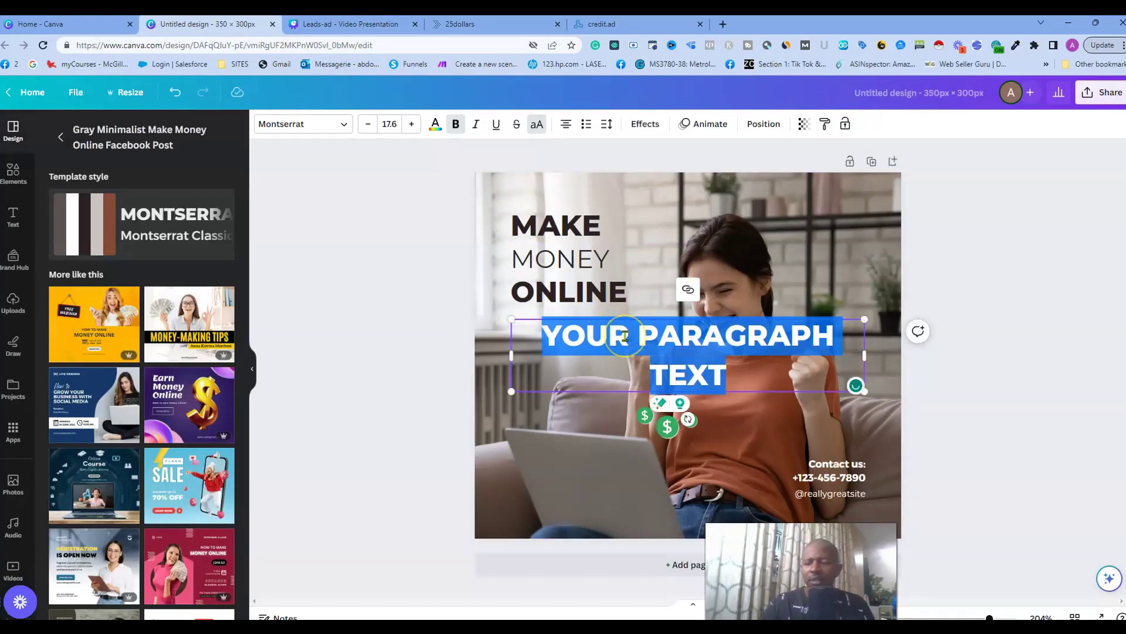
{"action": "key", "text": "ctrl+v"}
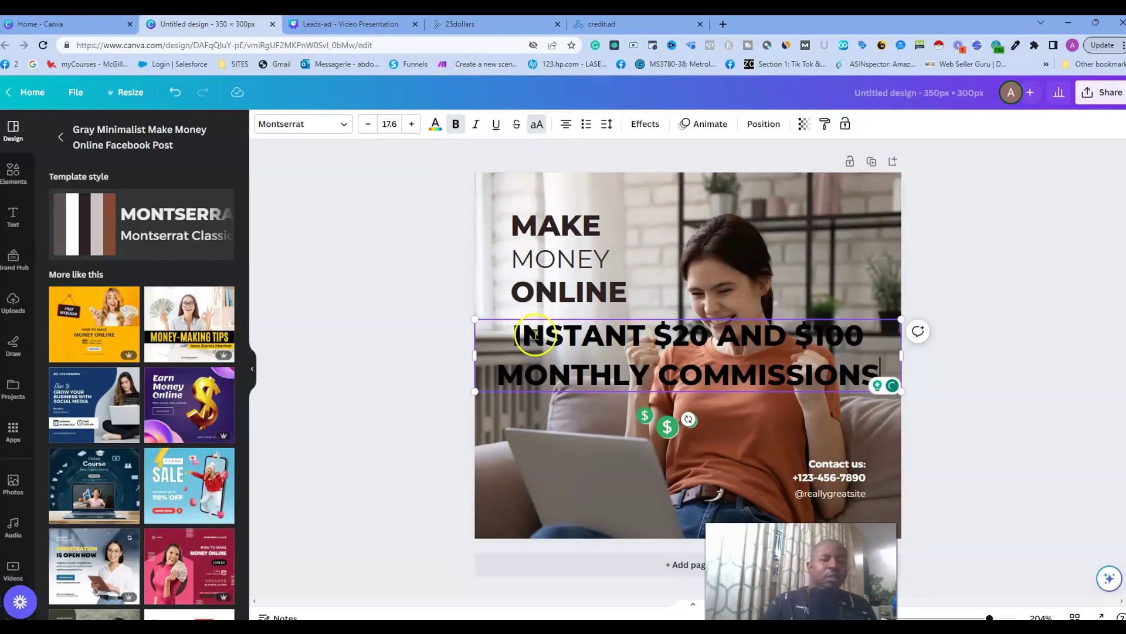
{"action": "left_click", "coordinate": [645, 415]}
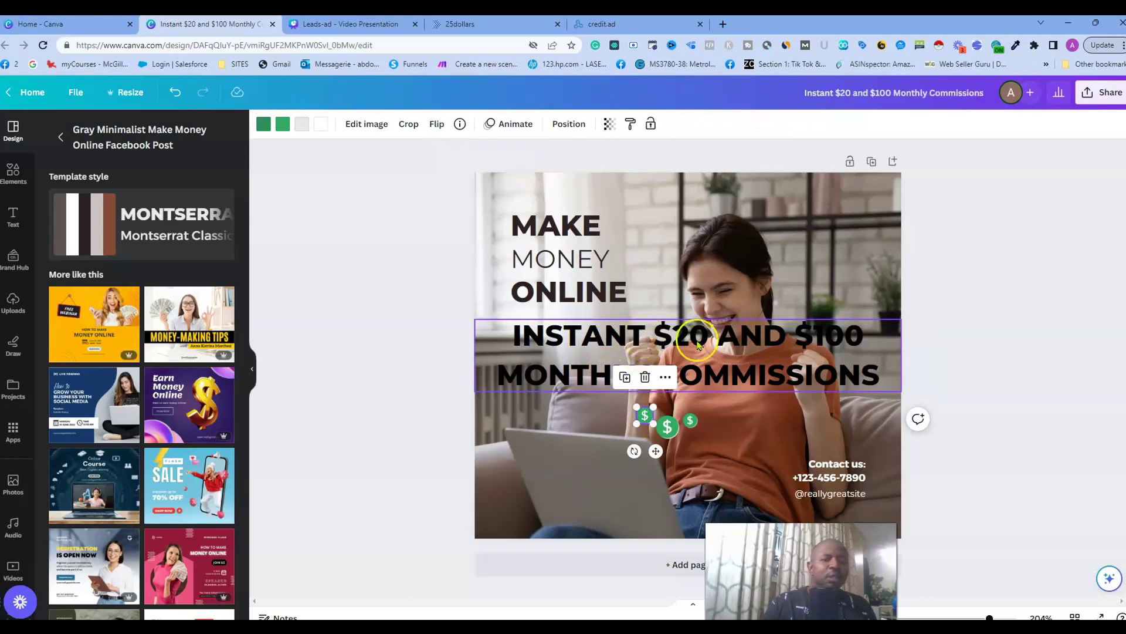
{"action": "left_click", "coordinate": [891, 369]}
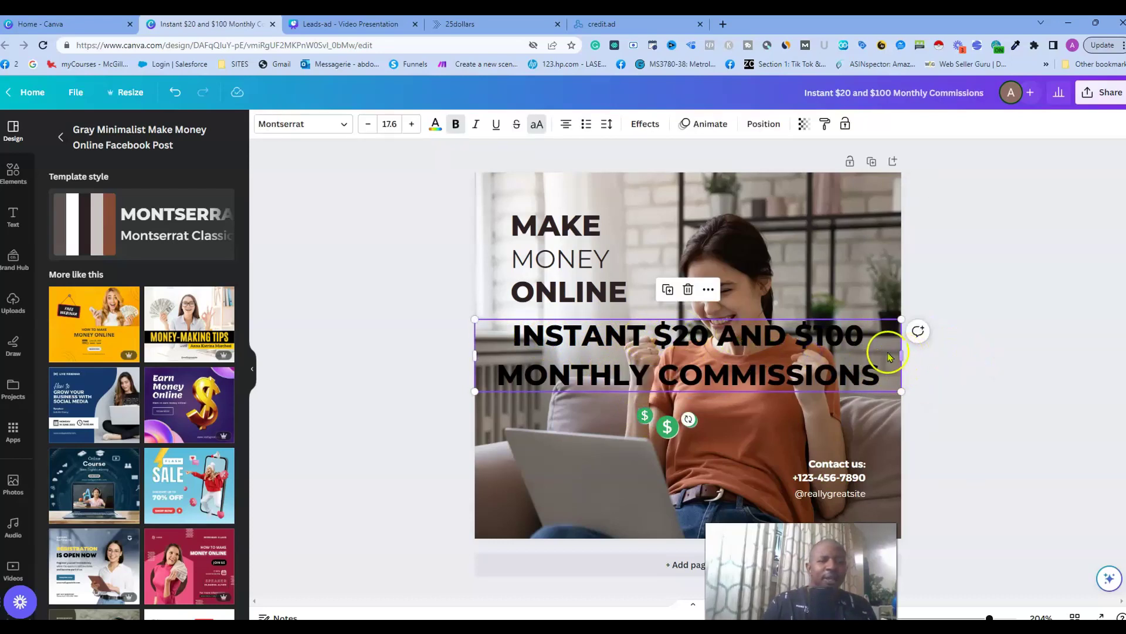
- Shrink the commissions headline's font and move it lower on the photo
{"action": "triple_click", "coordinate": [529, 340]}
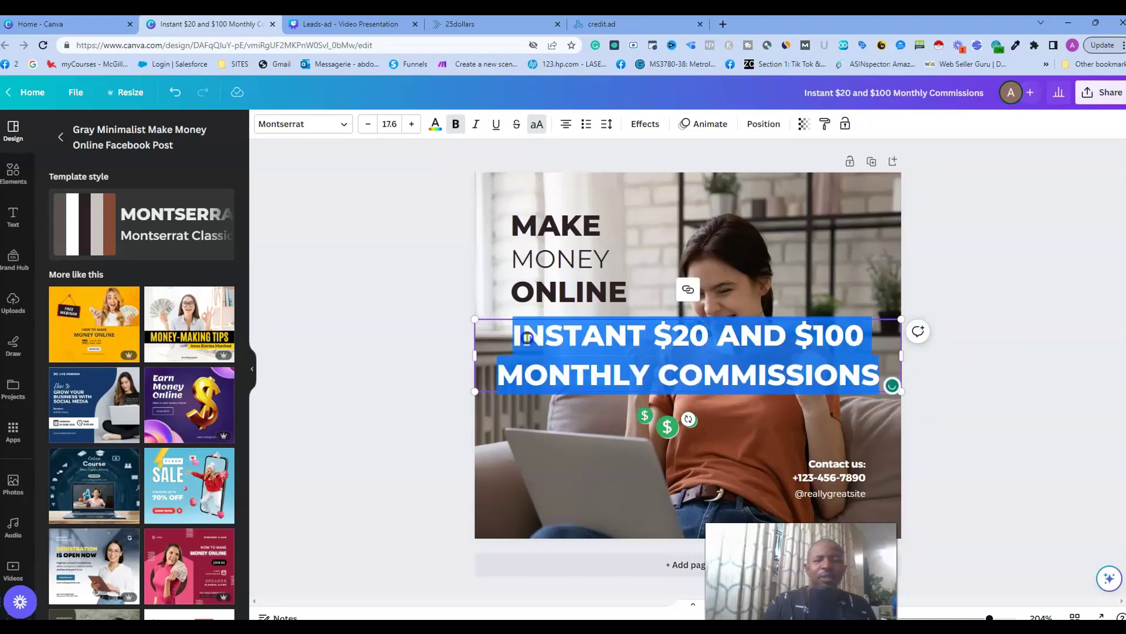
{"action": "left_click", "coordinate": [367, 123]}
{"action": "left_click", "coordinate": [367, 124]}
{"action": "left_click", "coordinate": [367, 124]}
{"action": "left_click", "coordinate": [367, 124]}
{"action": "left_click", "coordinate": [368, 124]}
{"action": "left_click", "coordinate": [367, 124]}
{"action": "left_click", "coordinate": [367, 126]}
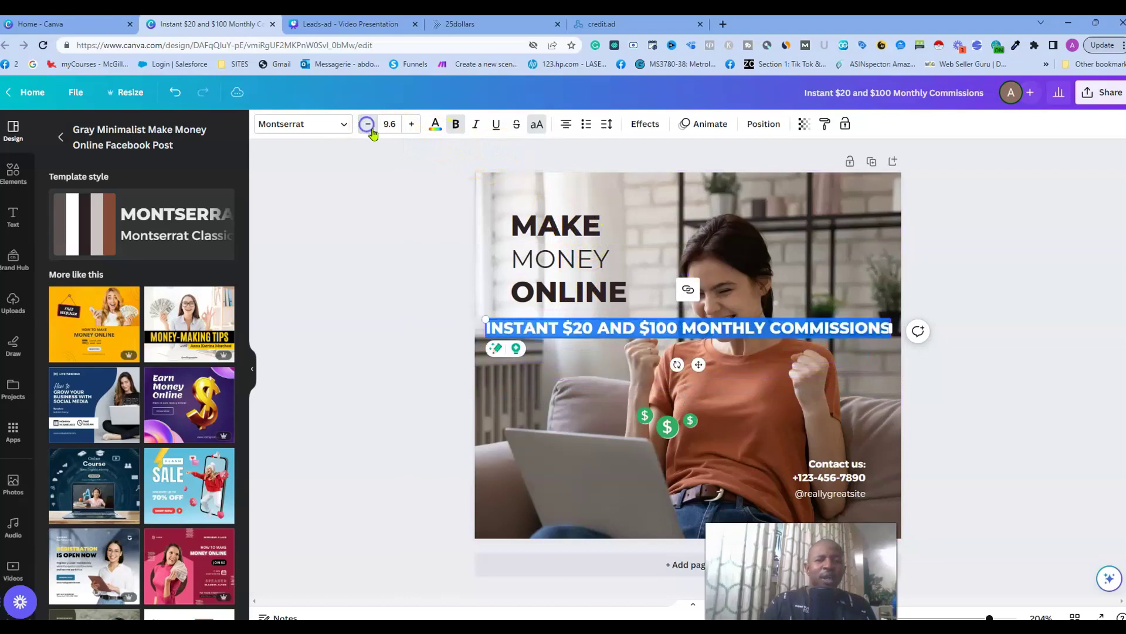
{"action": "left_click", "coordinate": [729, 373]}
{"action": "left_click", "coordinate": [695, 331]}
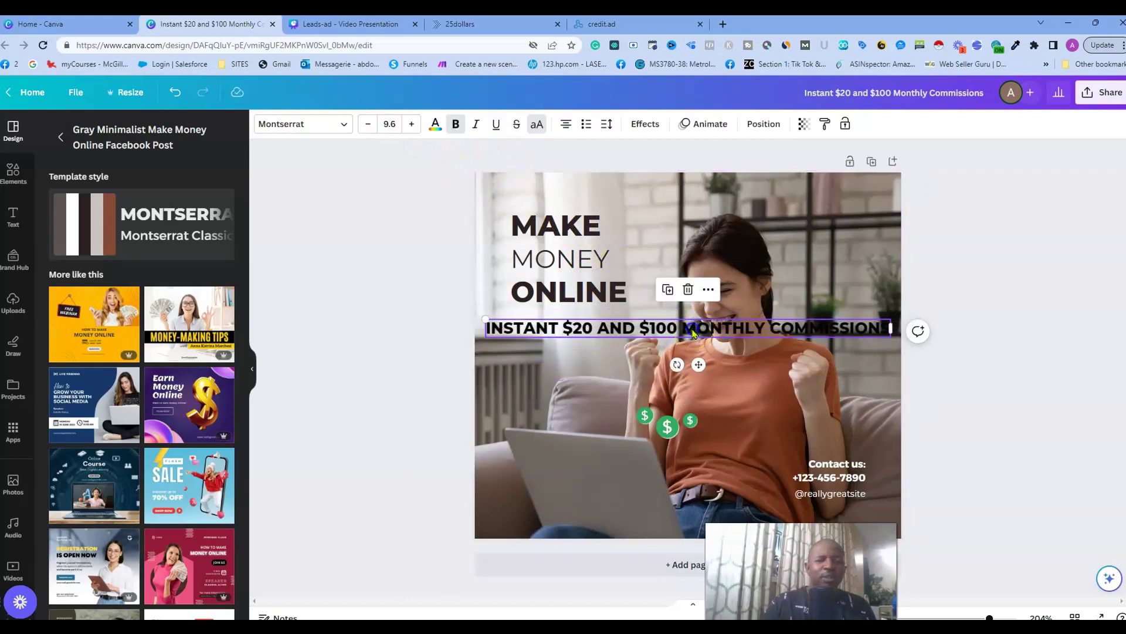
{"action": "left_click_drag", "start_coordinate": [694, 330], "coordinate": [700, 363]}
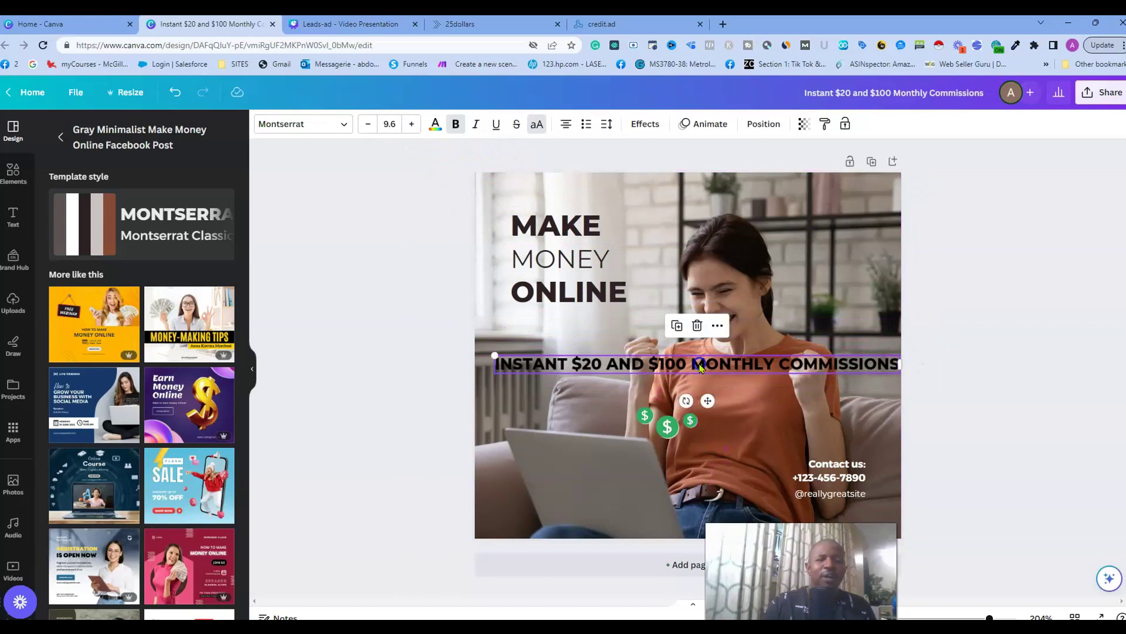
- Bring the headline font size back up to 15.6
{"action": "left_click", "coordinate": [368, 126]}
{"action": "left_click", "coordinate": [369, 126]}
{"action": "left_click", "coordinate": [368, 126]}
{"action": "left_click", "coordinate": [368, 125]}
{"action": "left_click", "coordinate": [368, 125]}
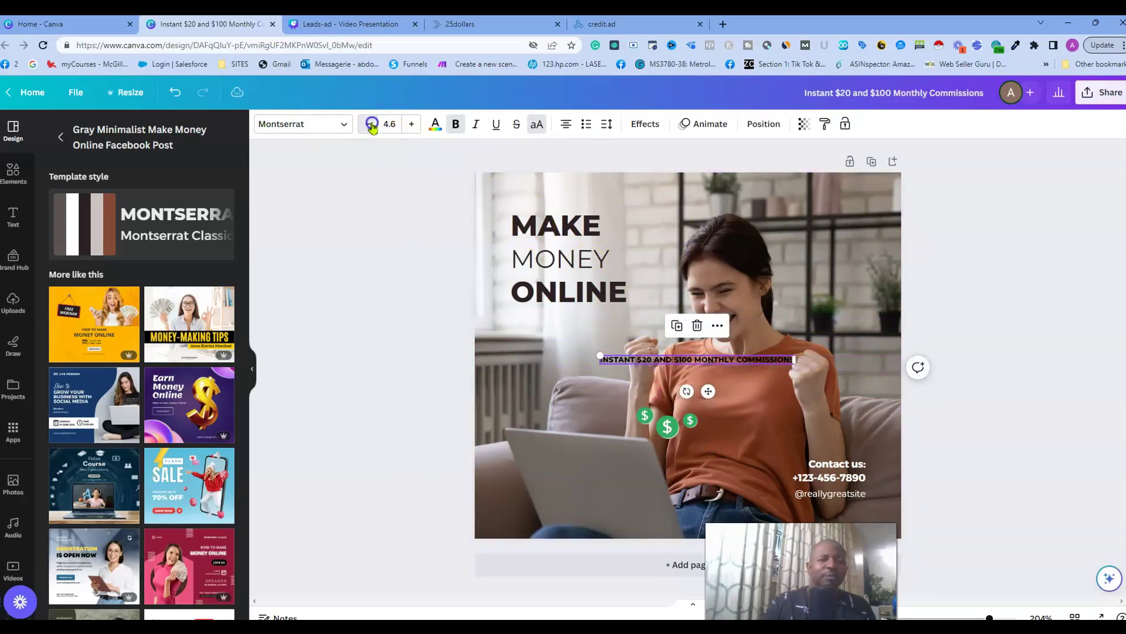
{"action": "left_click", "coordinate": [415, 124]}
{"action": "left_click", "coordinate": [415, 124]}
{"action": "left_click", "coordinate": [415, 124]}
{"action": "left_click", "coordinate": [414, 124]}
{"action": "left_click", "coordinate": [415, 123]}
{"action": "left_click", "coordinate": [414, 124]}
{"action": "left_click", "coordinate": [415, 124]}
{"action": "left_click", "coordinate": [415, 124]}
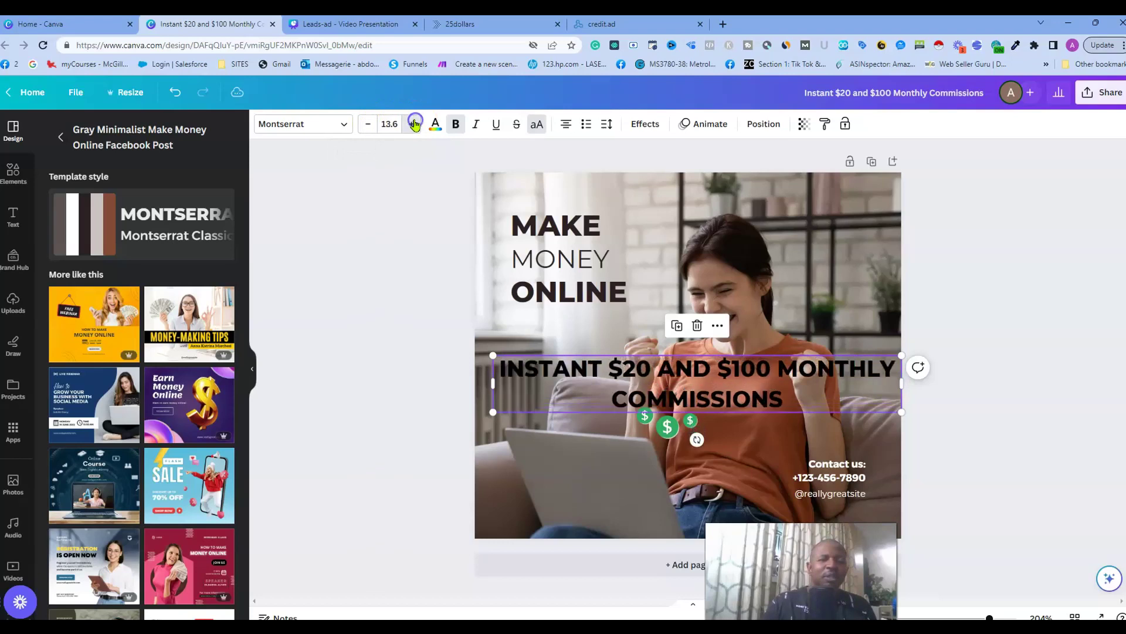
{"action": "left_click", "coordinate": [415, 124]}
{"action": "left_click", "coordinate": [974, 357]}
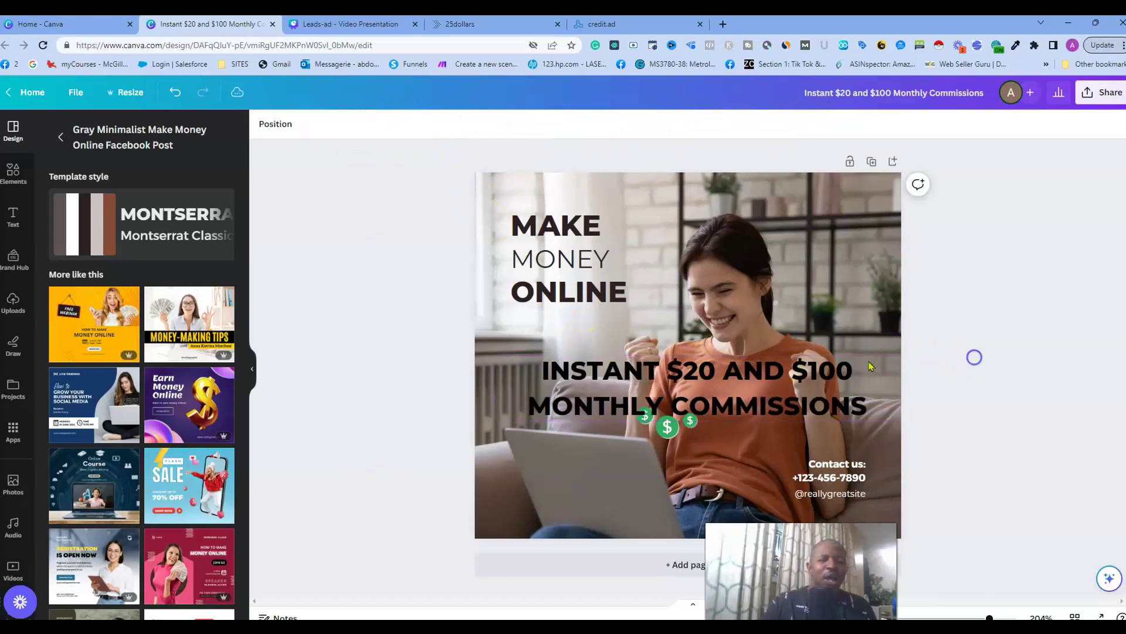
- Narrow the headline into four lines under MAKE MONEY ONLINE, widening slightly so COMMISSIONS fits
{"action": "left_click", "coordinate": [758, 376]}
{"action": "left_click", "coordinate": [828, 370]}
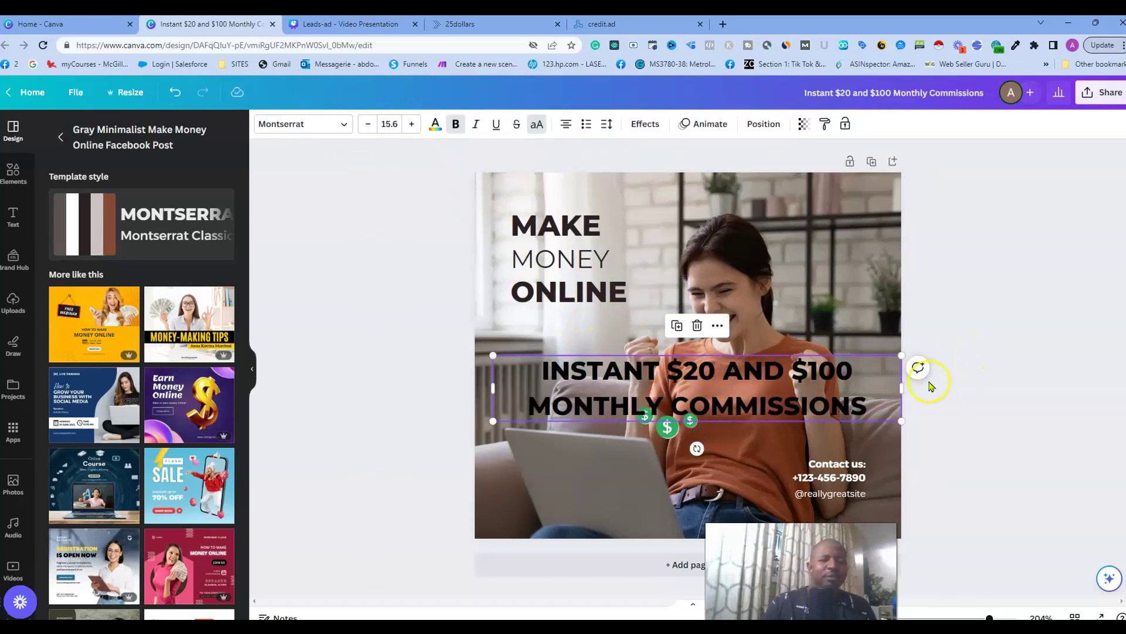
{"action": "left_click_drag", "start_coordinate": [906, 388], "coordinate": [691, 389]}
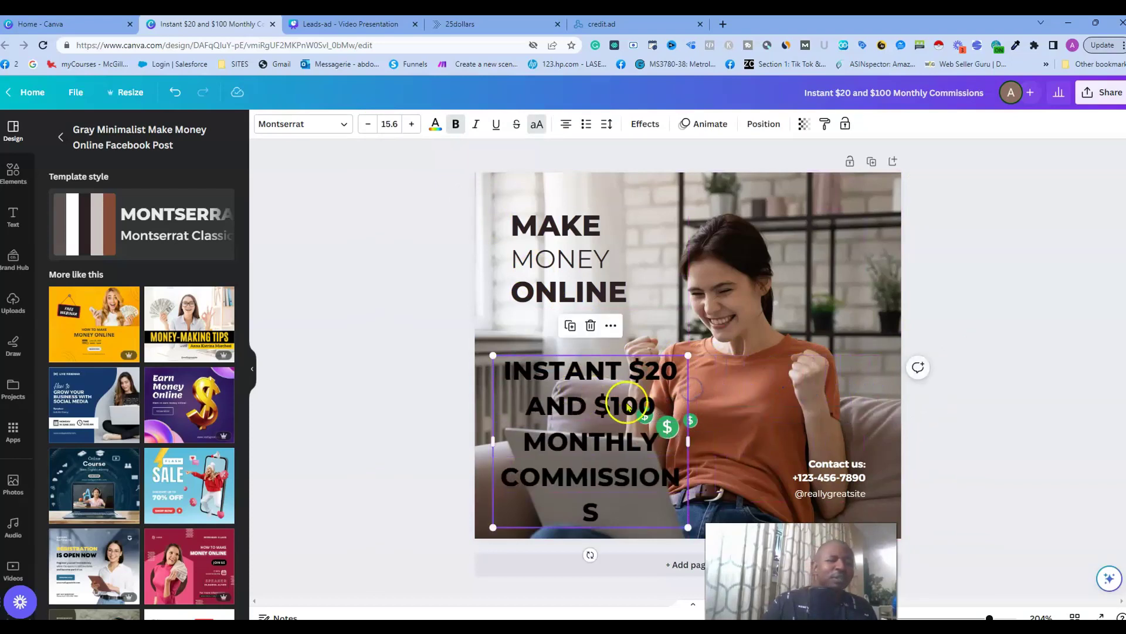
{"action": "left_click_drag", "start_coordinate": [595, 399], "coordinate": [577, 358]}
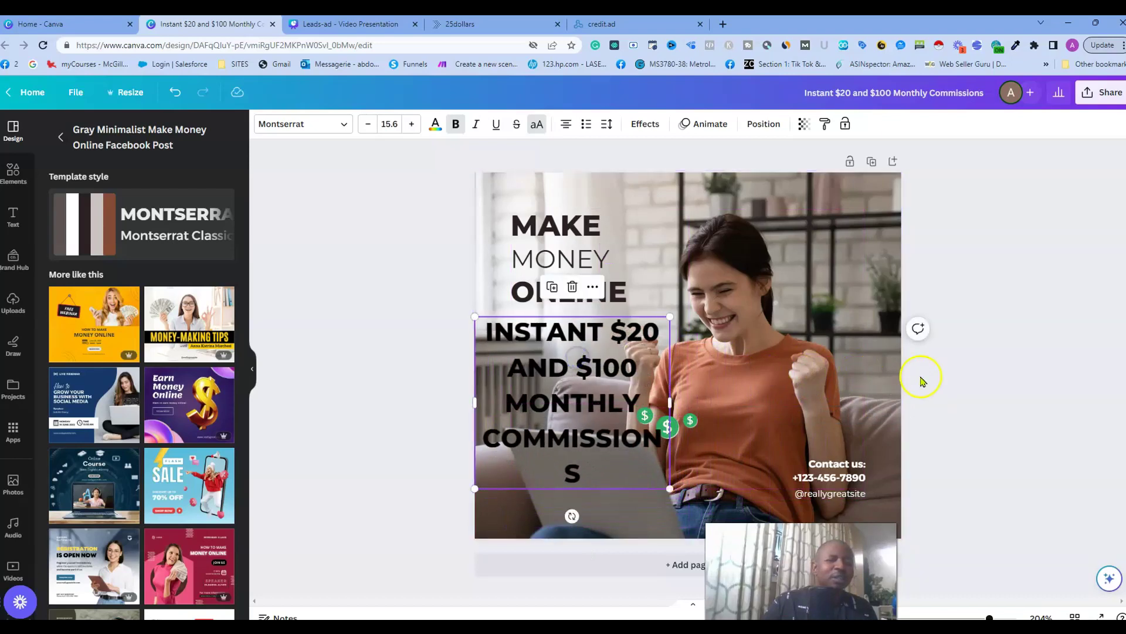
{"action": "left_click", "coordinate": [886, 360]}
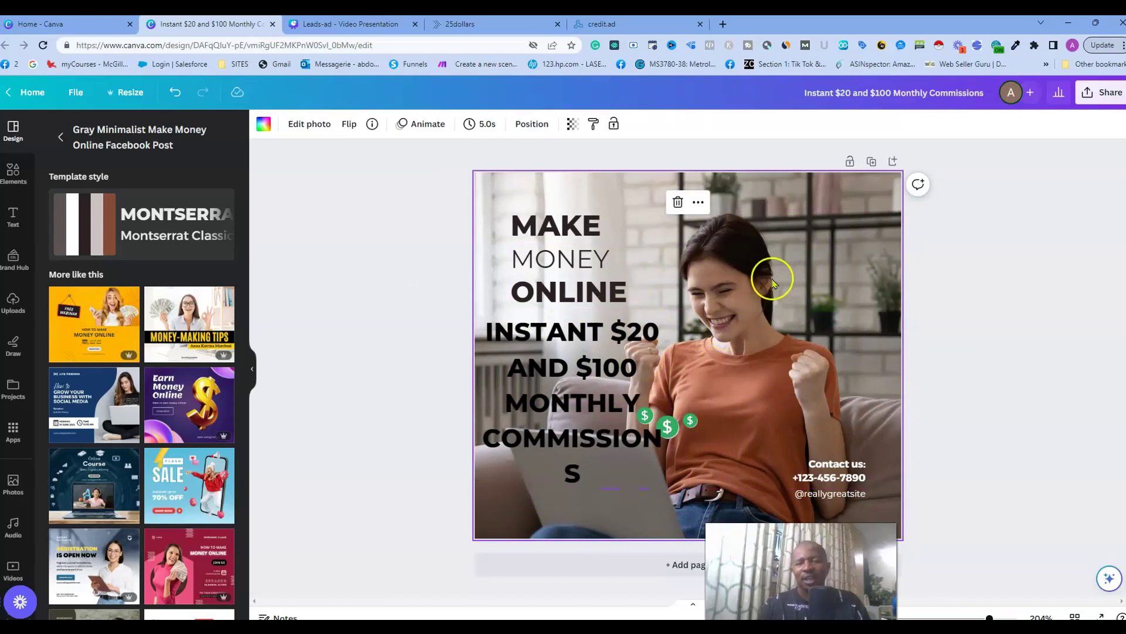
{"action": "left_click", "coordinate": [612, 366]}
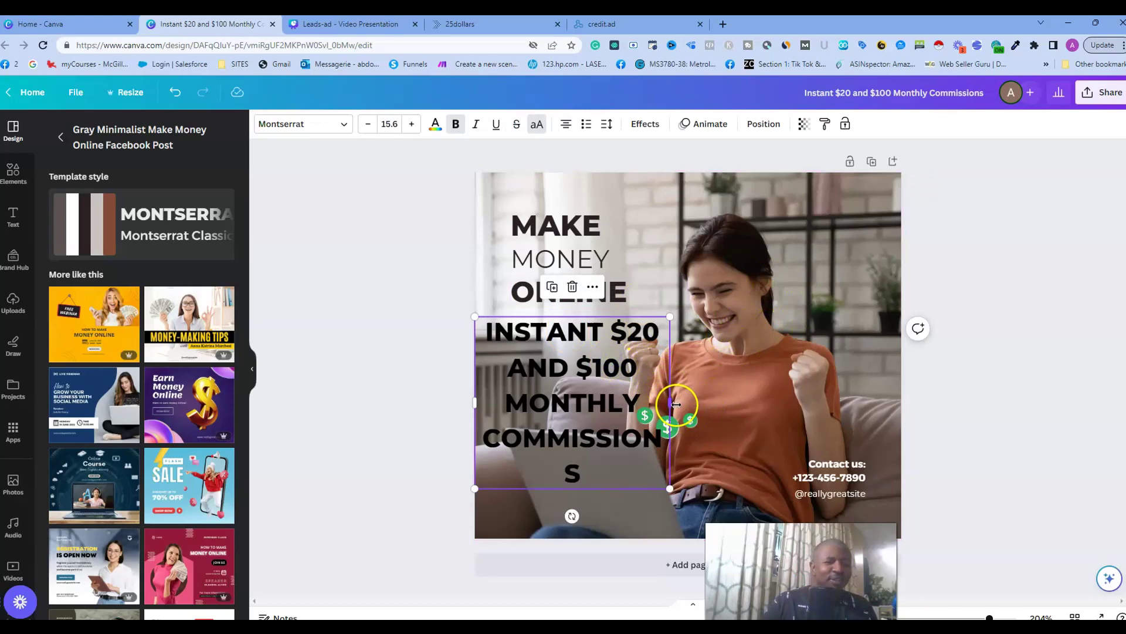
{"action": "left_click_drag", "start_coordinate": [676, 404], "coordinate": [681, 404]}
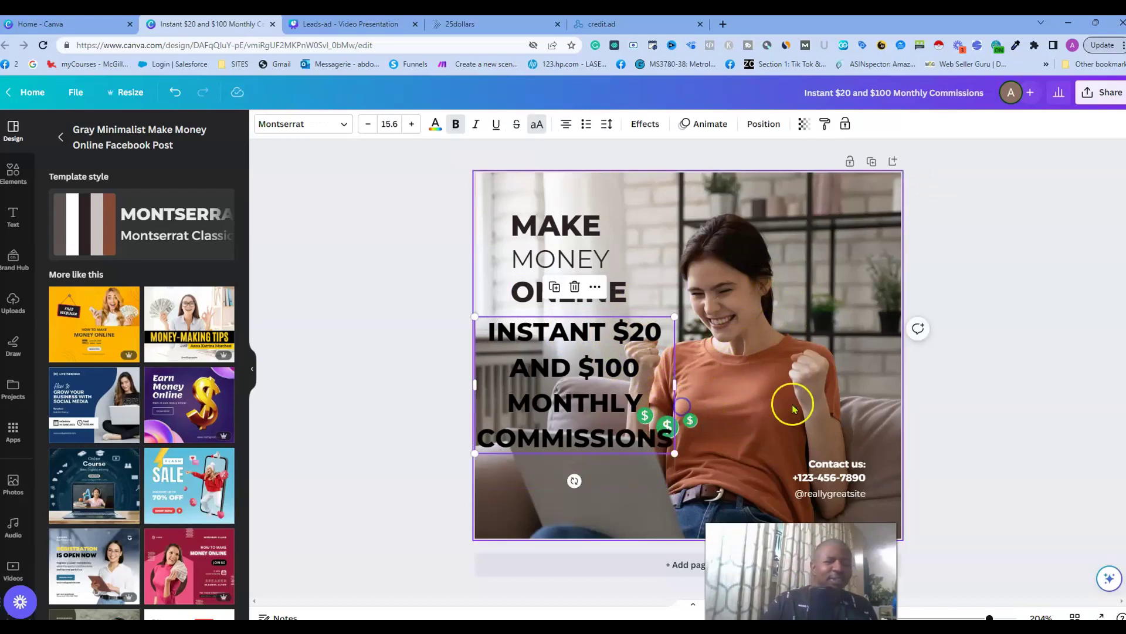
{"action": "left_click", "coordinate": [860, 368]}
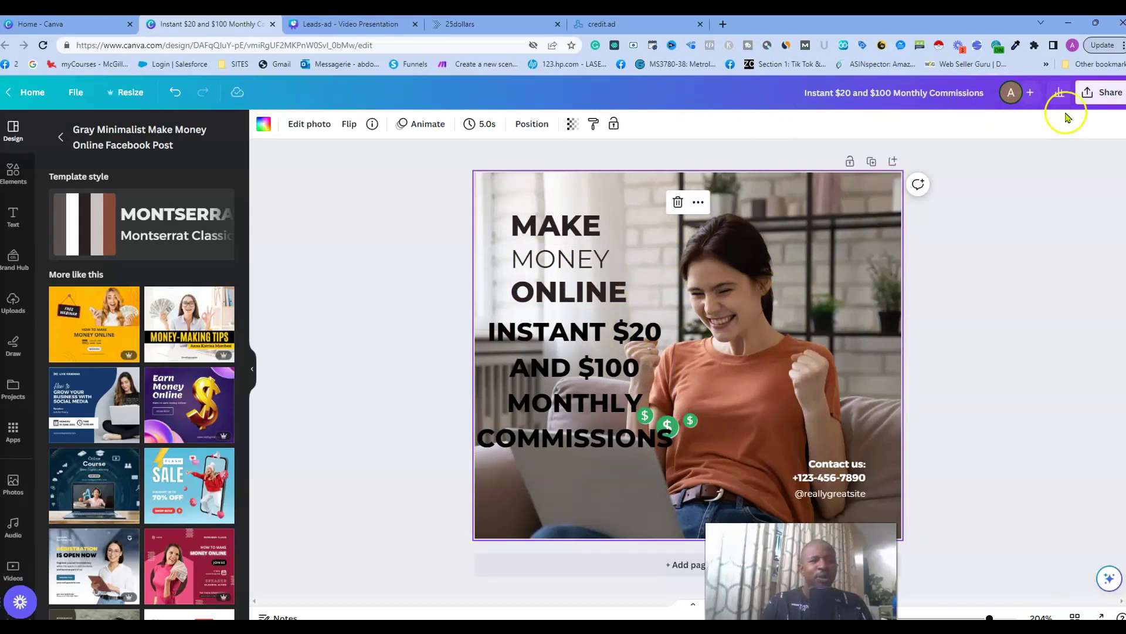
- Download the design through Share > Download with JPG as the file type
{"action": "left_click", "coordinate": [1098, 97]}
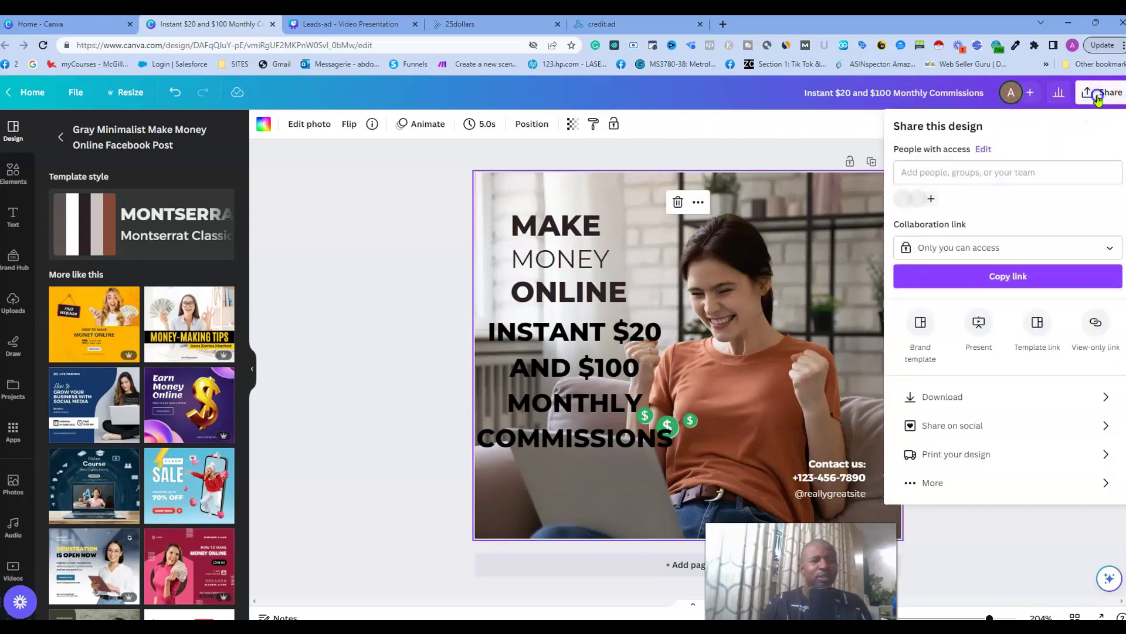
{"action": "left_click", "coordinate": [937, 396]}
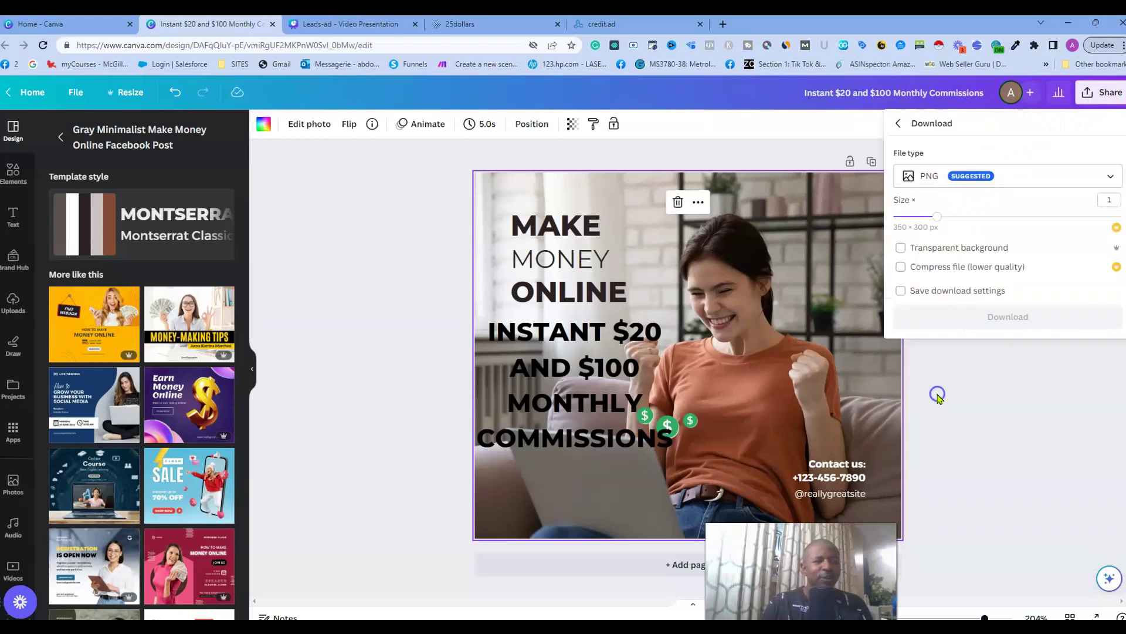
{"action": "left_click", "coordinate": [932, 175]}
{"action": "left_click", "coordinate": [934, 220]}
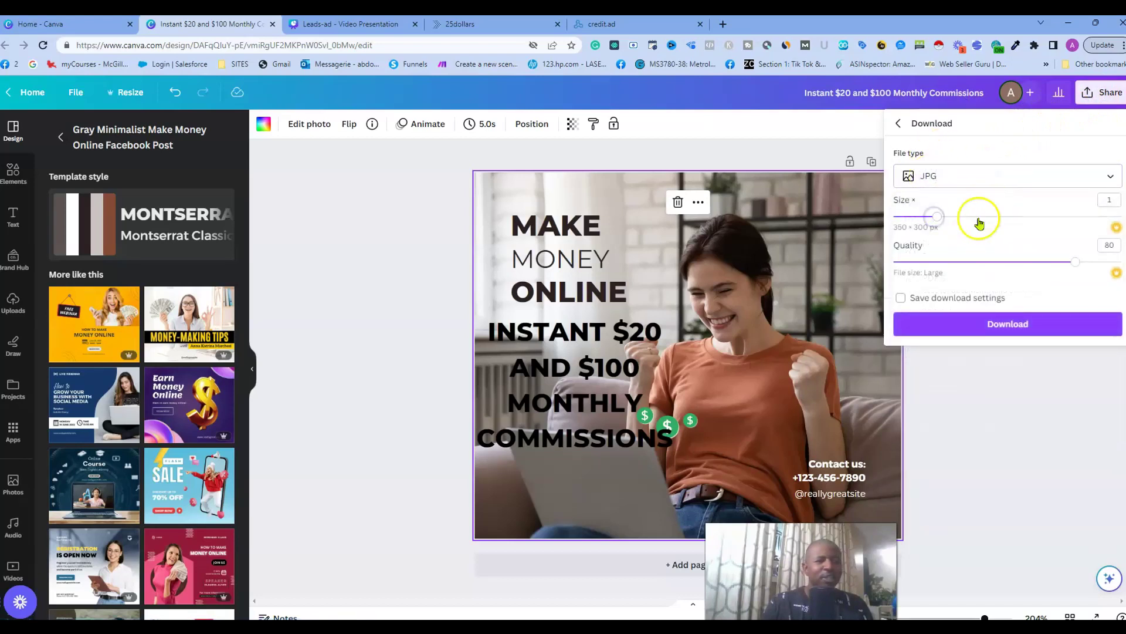
{"action": "left_click", "coordinate": [988, 323]}
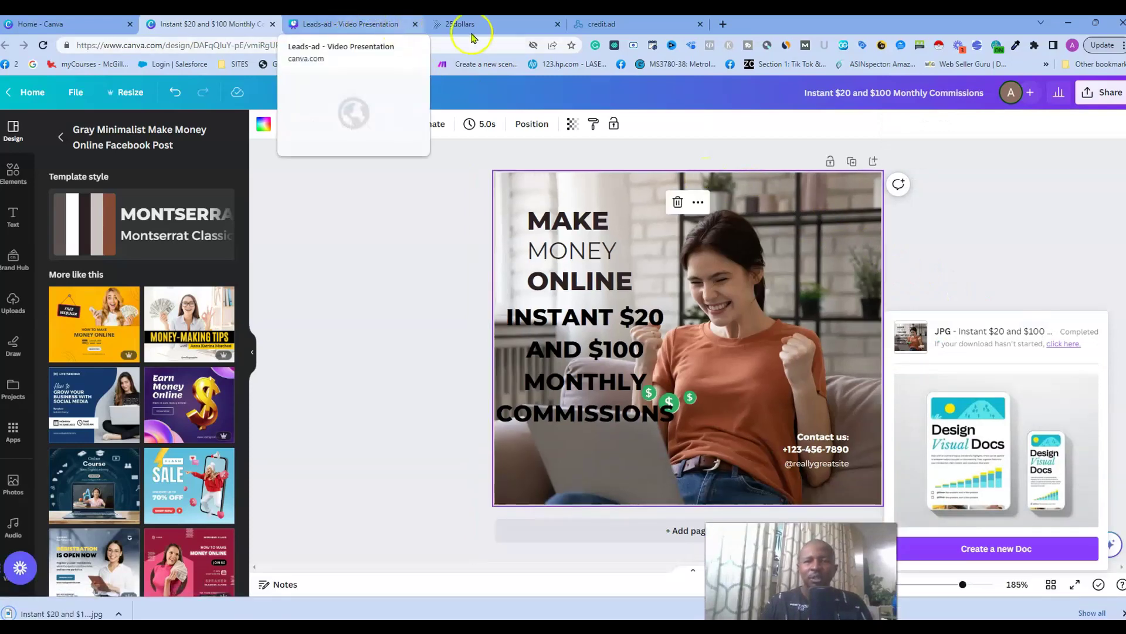
- Upload the downloaded Make Money Online JPG from Downloads as the credit ad image and confirm it
{"action": "left_click", "coordinate": [630, 24]}
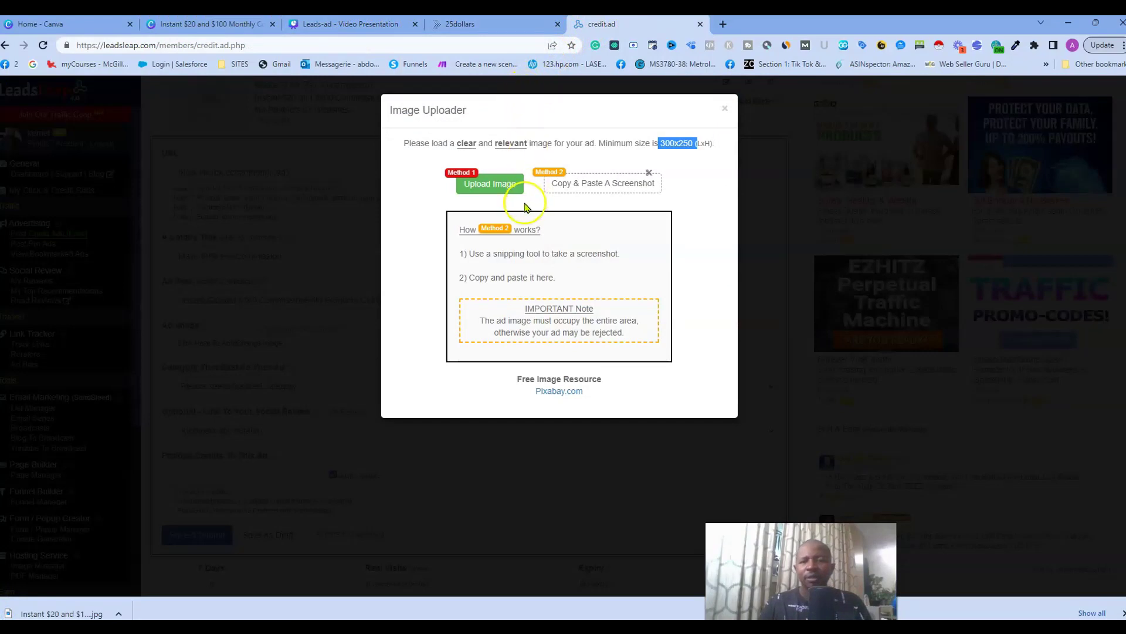
{"action": "left_click", "coordinate": [496, 186]}
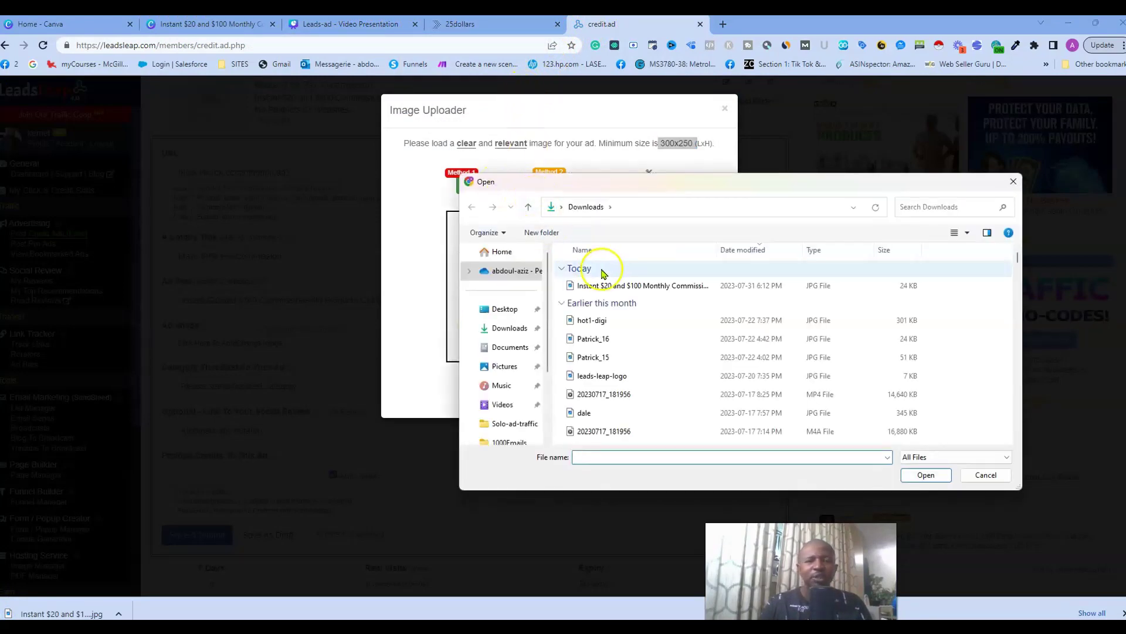
{"action": "left_click", "coordinate": [632, 289]}
{"action": "double_click", "coordinate": [632, 287]}
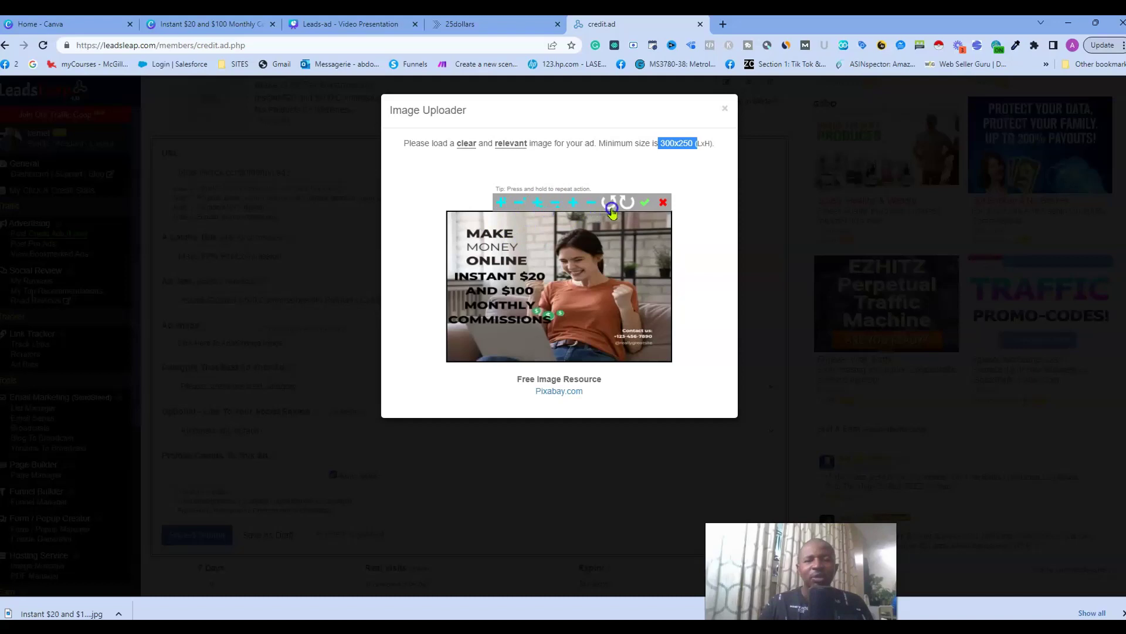
{"action": "left_click", "coordinate": [645, 203]}
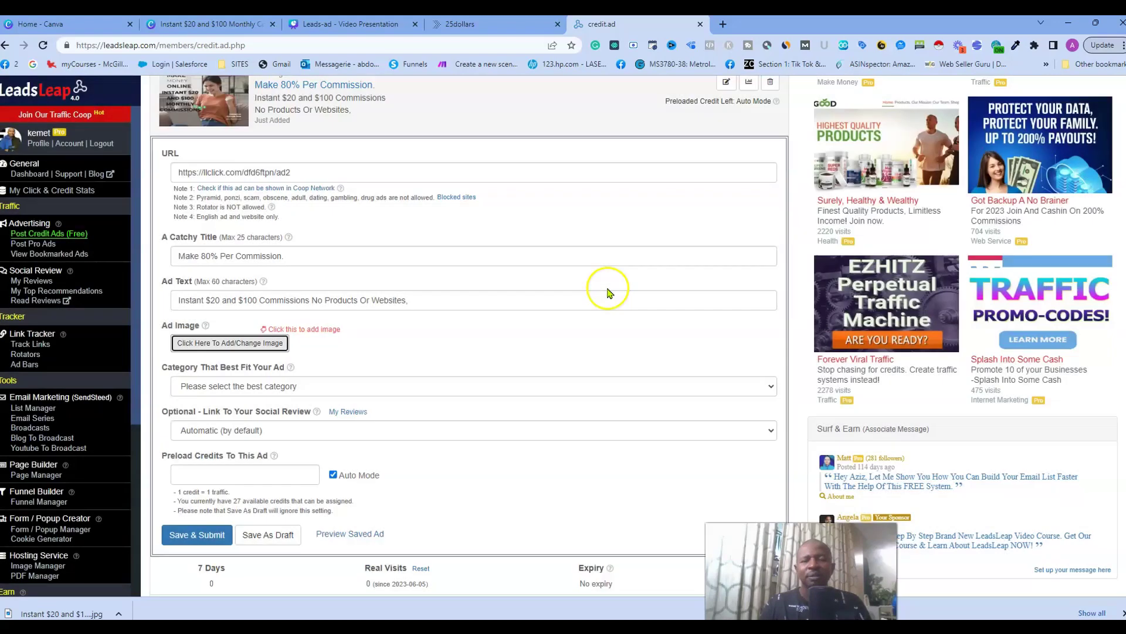
- Pick Make Money in the Category That Best Fit Your Ad dropdown, replacing Affiliate Marketing
{"action": "scroll", "coordinate": [516, 334], "scroll_direction": "up", "scroll_amount": 2}
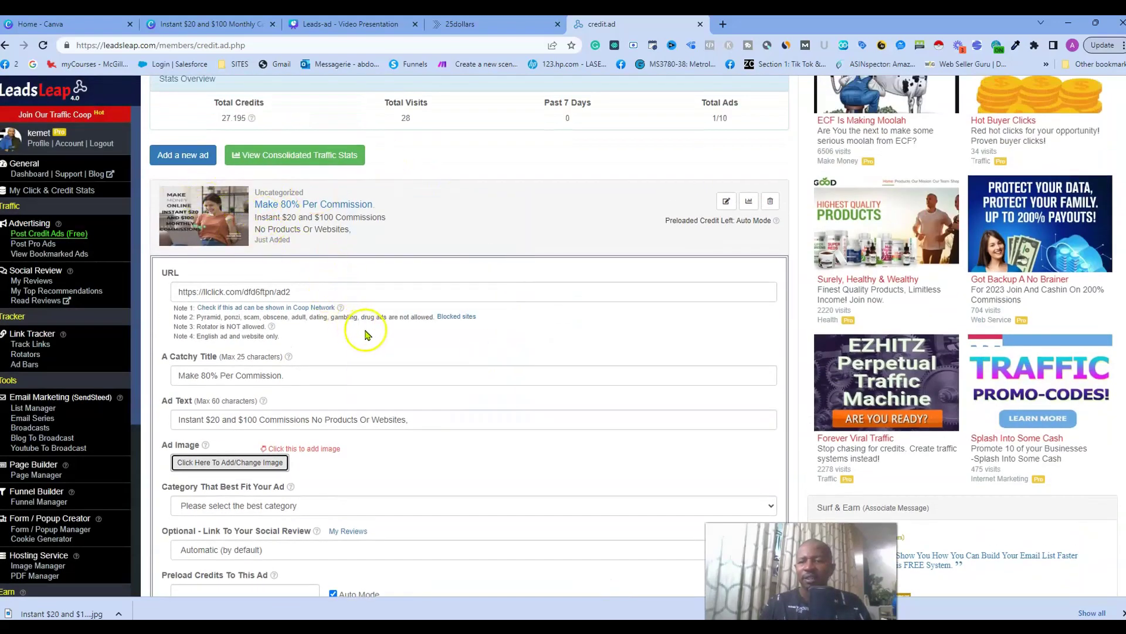
{"action": "scroll", "coordinate": [365, 334], "scroll_direction": "down", "scroll_amount": 2}
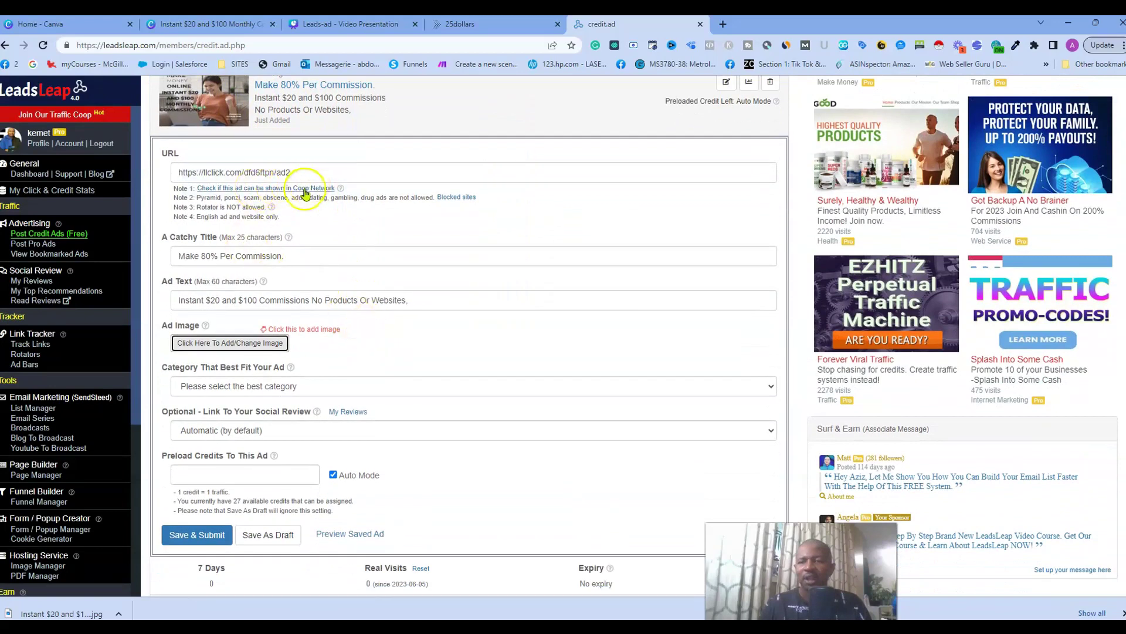
{"action": "scroll", "coordinate": [320, 287], "scroll_direction": "down", "scroll_amount": 1}
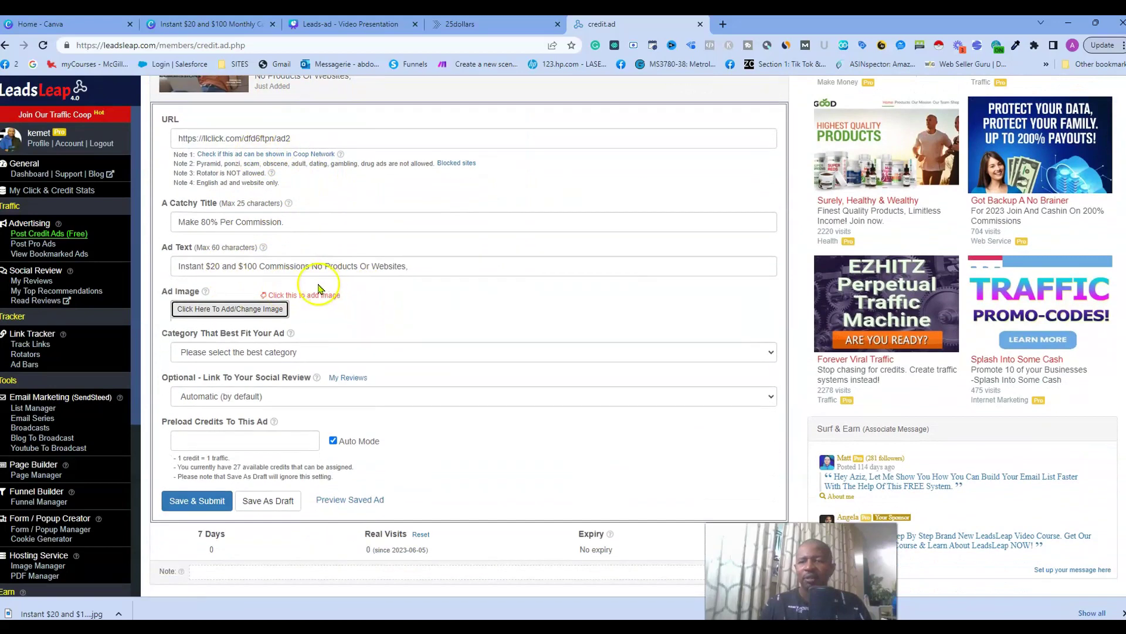
{"action": "left_click", "coordinate": [225, 355]}
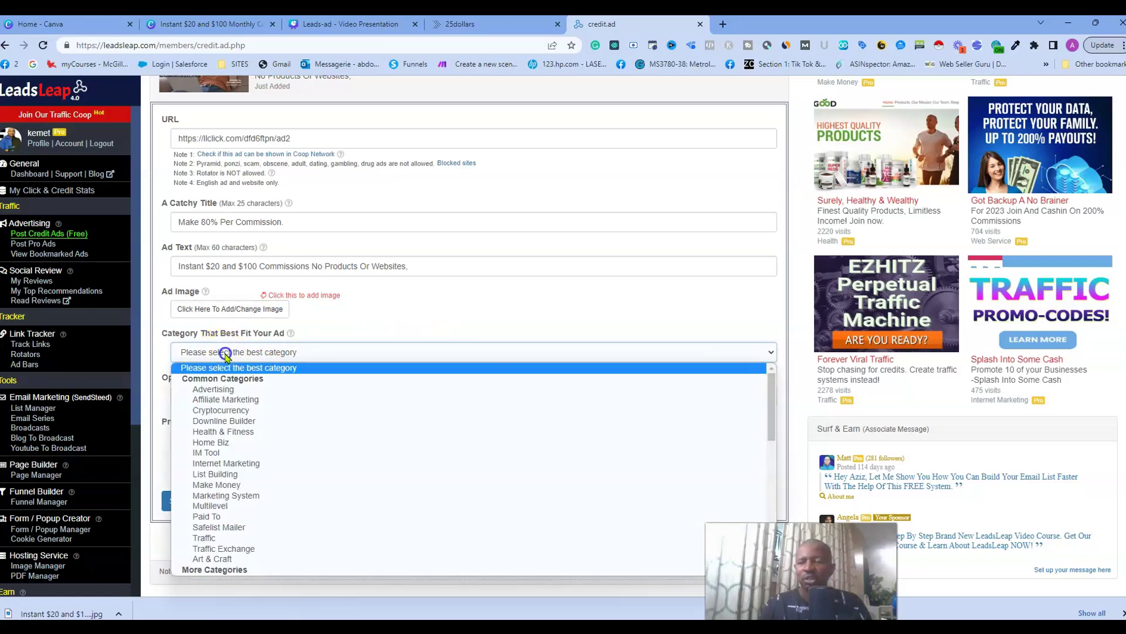
{"action": "left_click", "coordinate": [237, 400]}
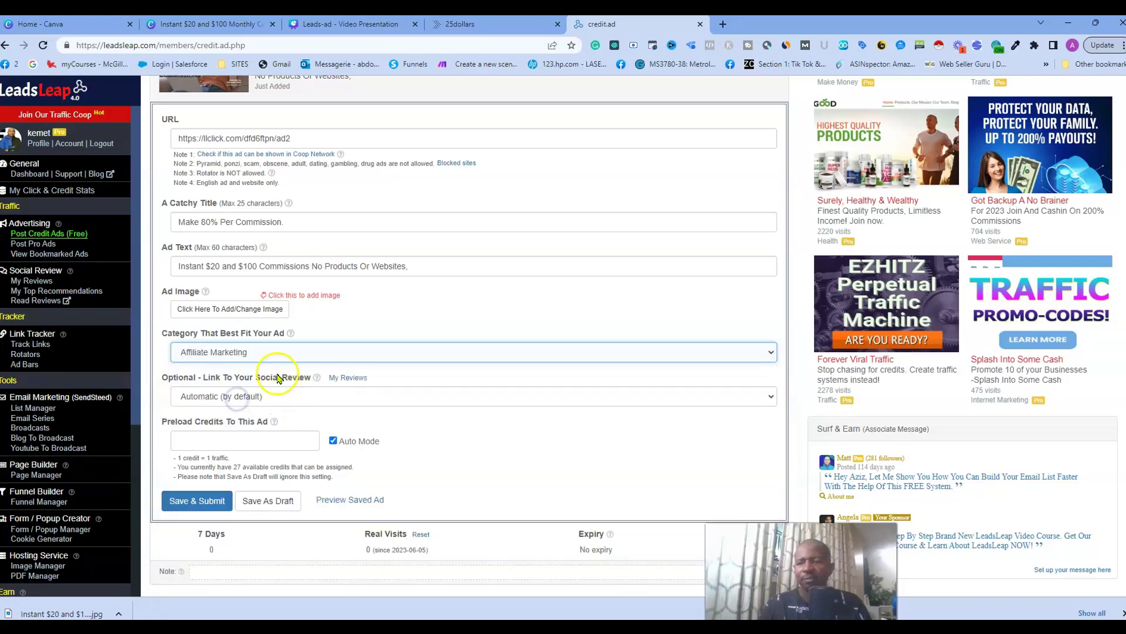
{"action": "left_click", "coordinate": [260, 355]}
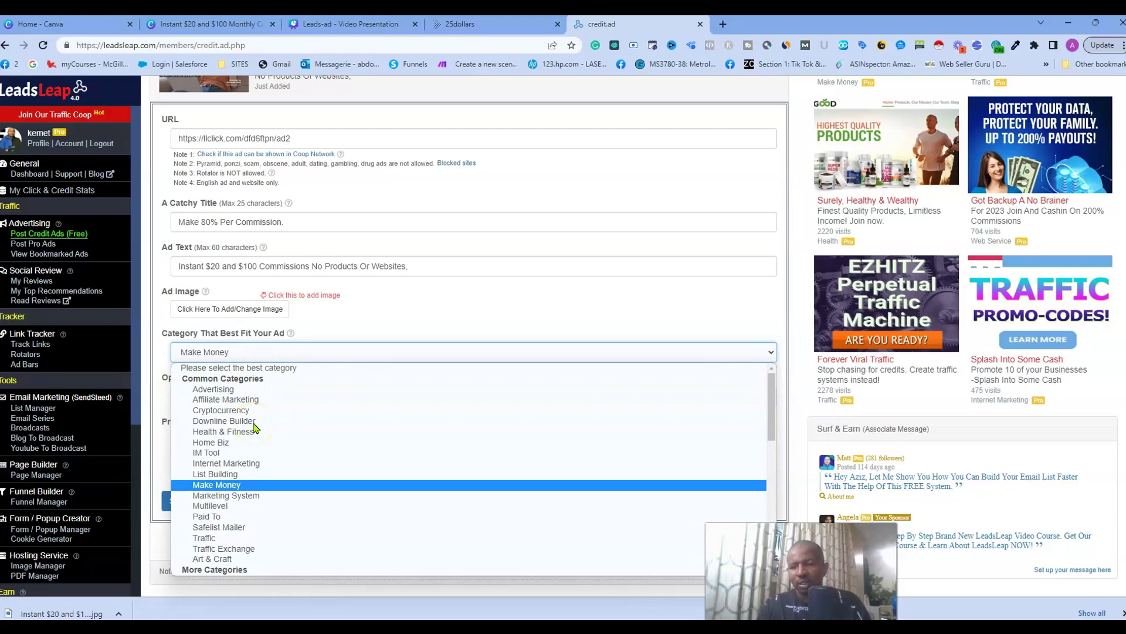
{"action": "key", "text": "Down"}
{"action": "left_click", "coordinate": [249, 487]}
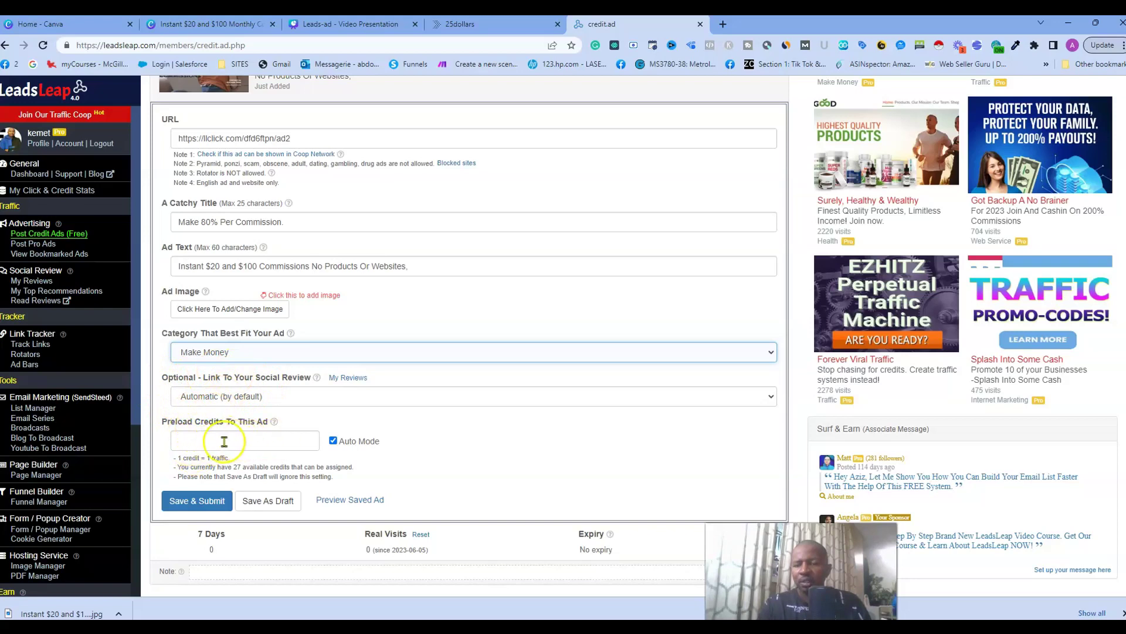
{"action": "left_click_drag", "start_coordinate": [169, 421], "coordinate": [249, 421]}
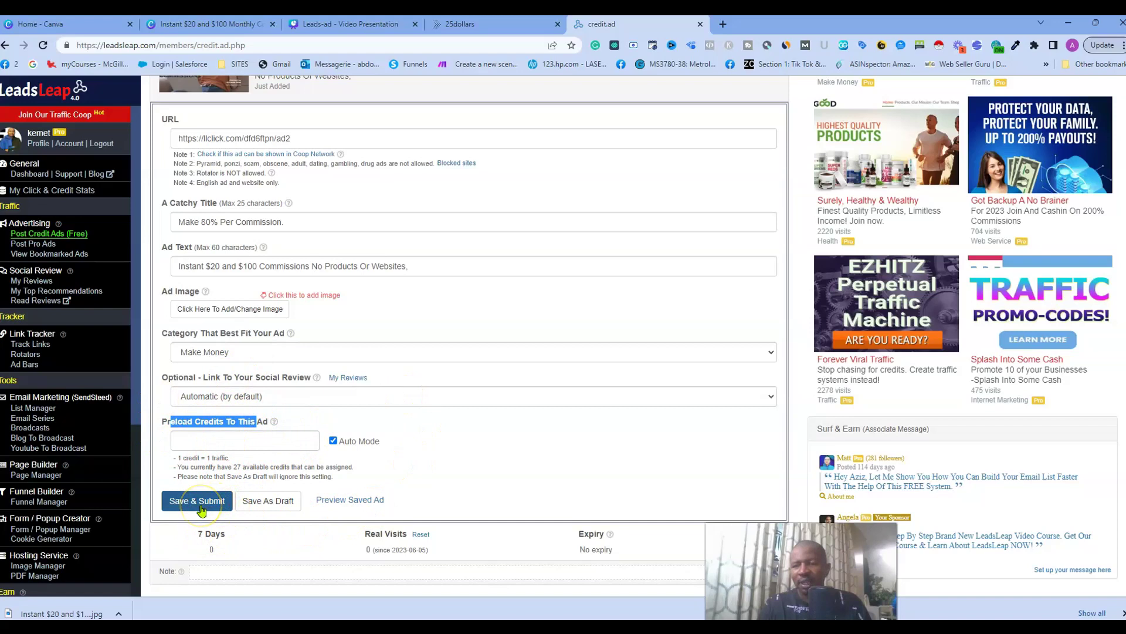
- Save and submit the credit ad, then confirm it shows as Active in My Credit Ads
{"action": "left_click", "coordinate": [201, 509]}
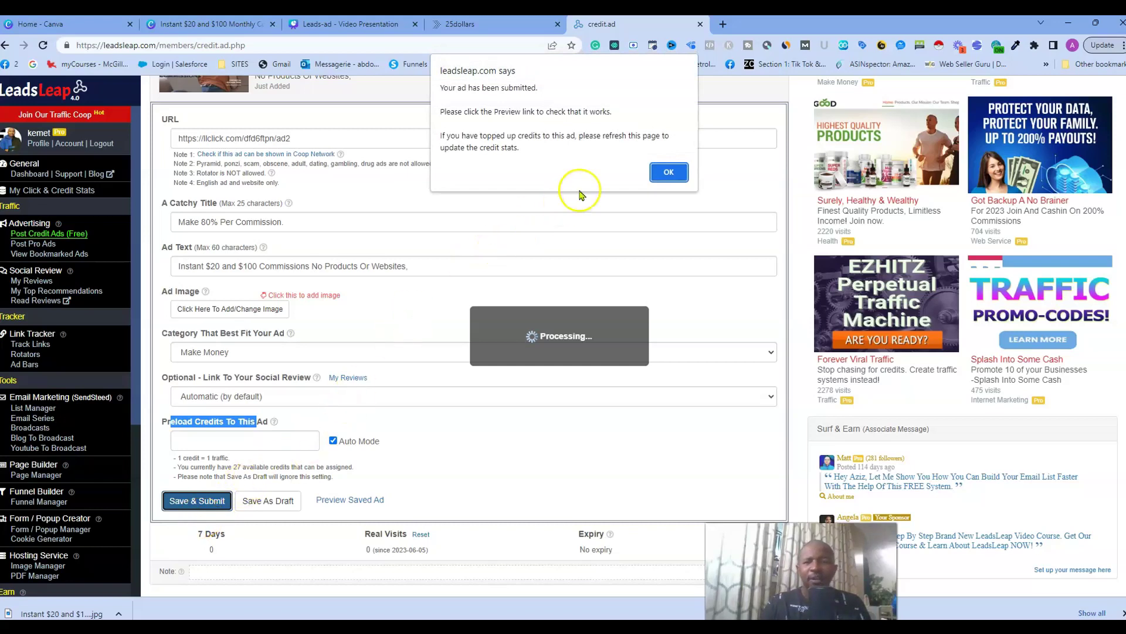
{"action": "left_click", "coordinate": [673, 177]}
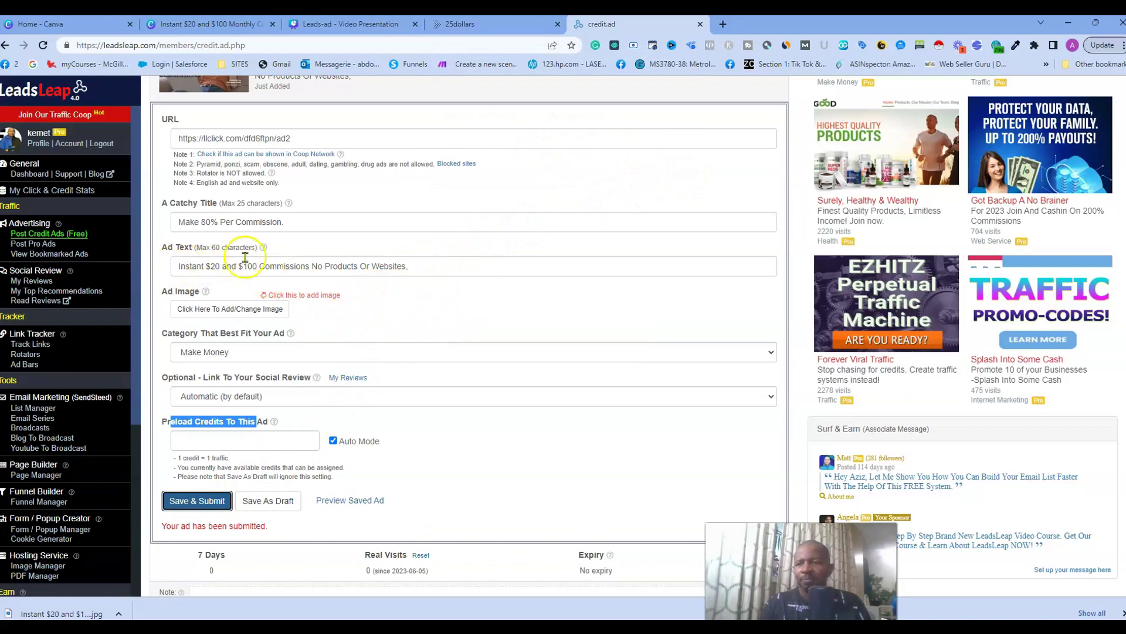
{"action": "left_click", "coordinate": [54, 237]}
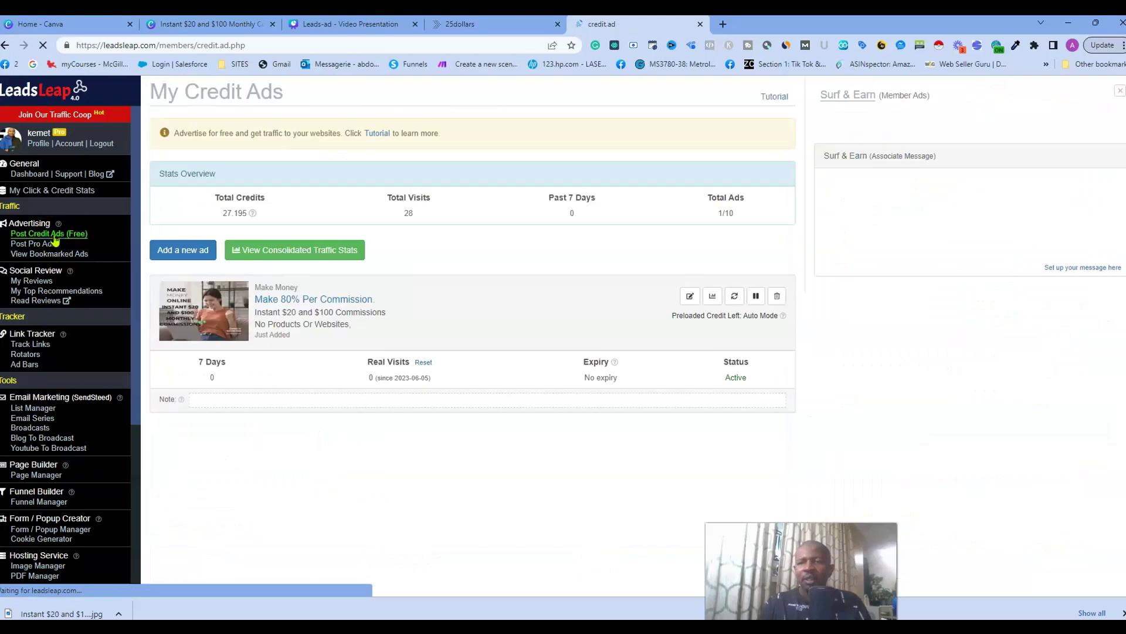